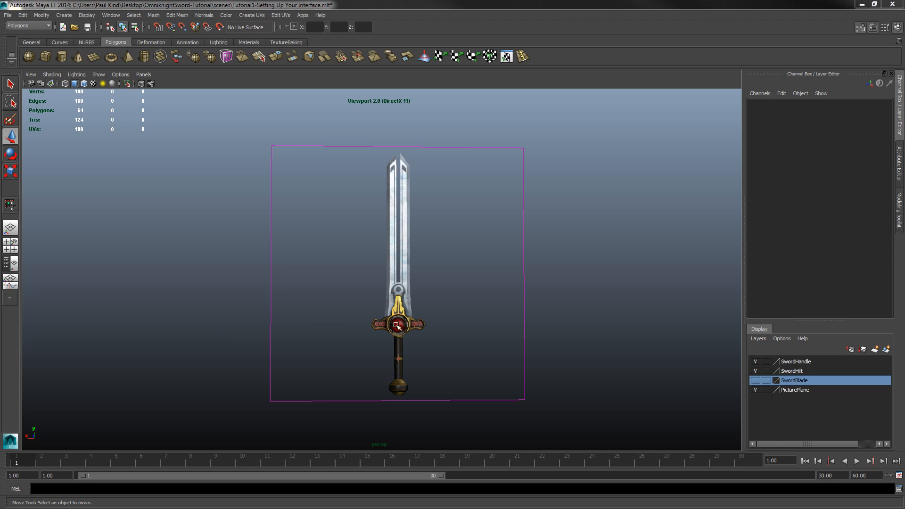
Examine the sword reference image from several angles, focusing on the crossguard, red gem and handle
middle_click_drag(418, 344, 415, 296, "alt")
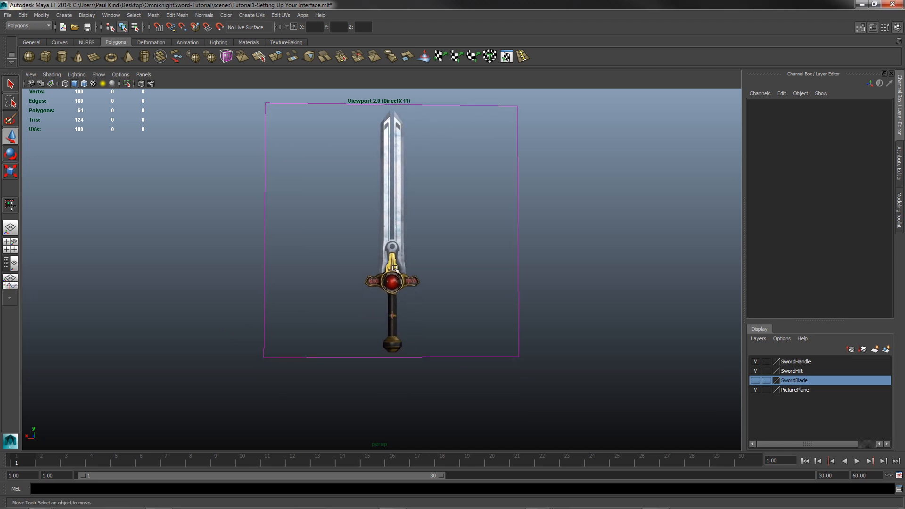
scroll(395, 276, "up", 4)
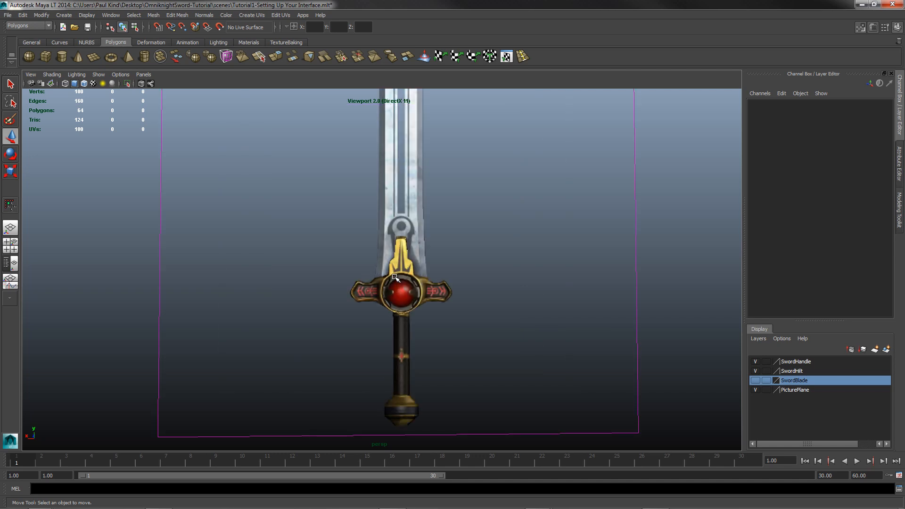
scroll(395, 277, "down", 2)
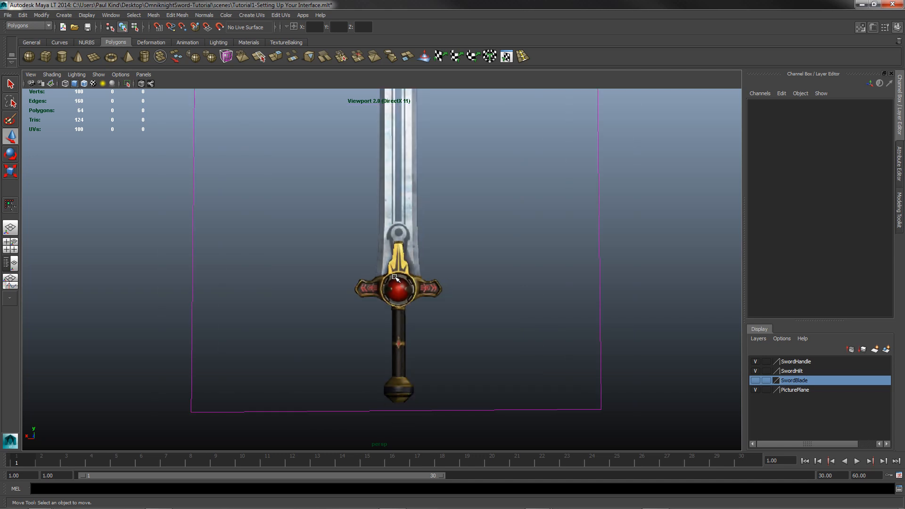
mouse_move(421, 277)
left_mouse_down("alt")
mouse_move(408, 301)
mouse_move(434, 307)
mouse_move(417, 297)
mouse_move(401, 268)
mouse_move(427, 278)
mouse_move(413, 277)
left_mouse_up("alt")
right_click_drag(413, 278, 458, 287, "alt")
left_click_drag(457, 288, 378, 310, "alt")
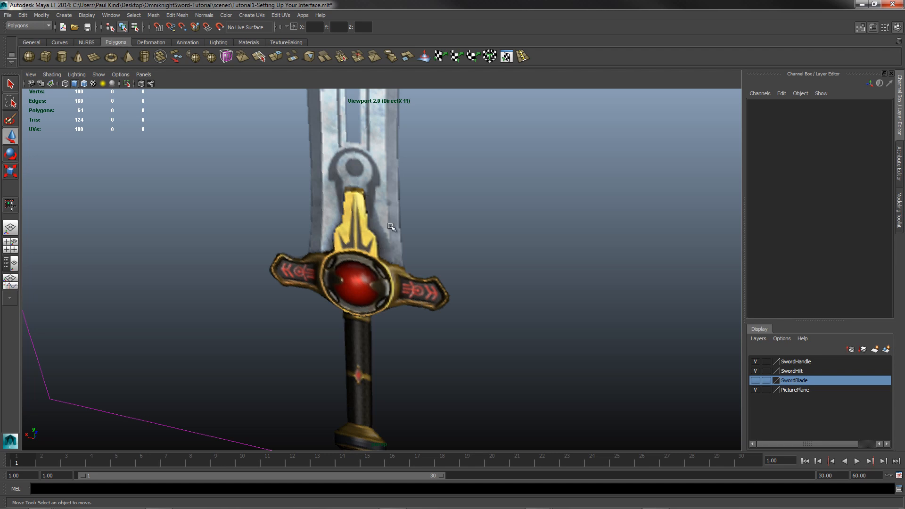
scroll(409, 194, "down", 5)
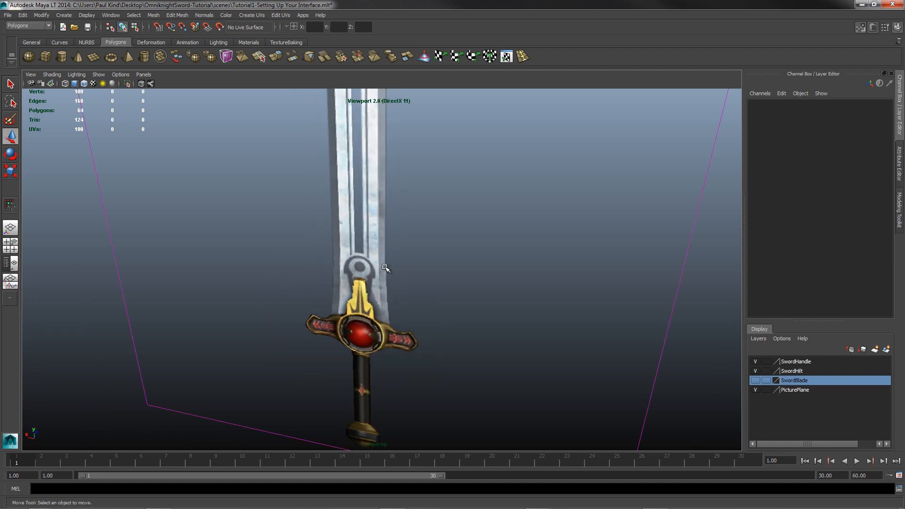
scroll(385, 263, "down", 3)
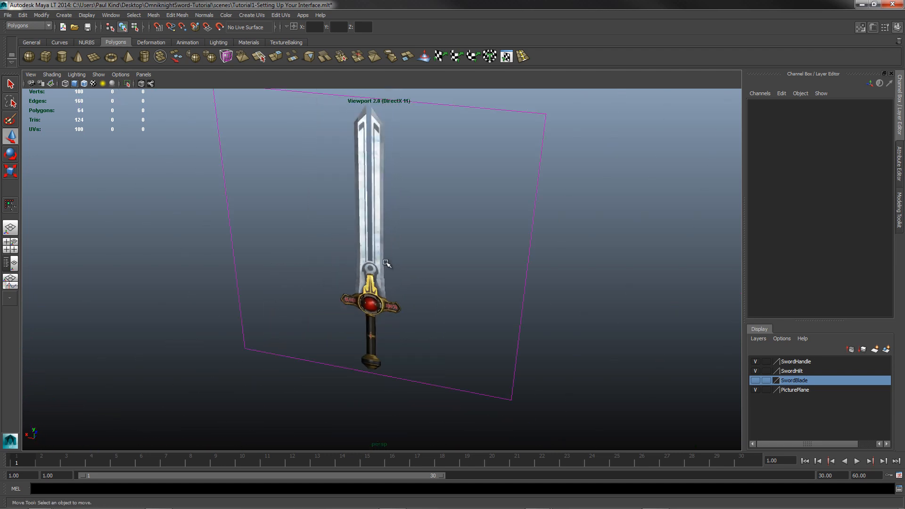
left_click_drag(383, 257, 363, 258, "alt")
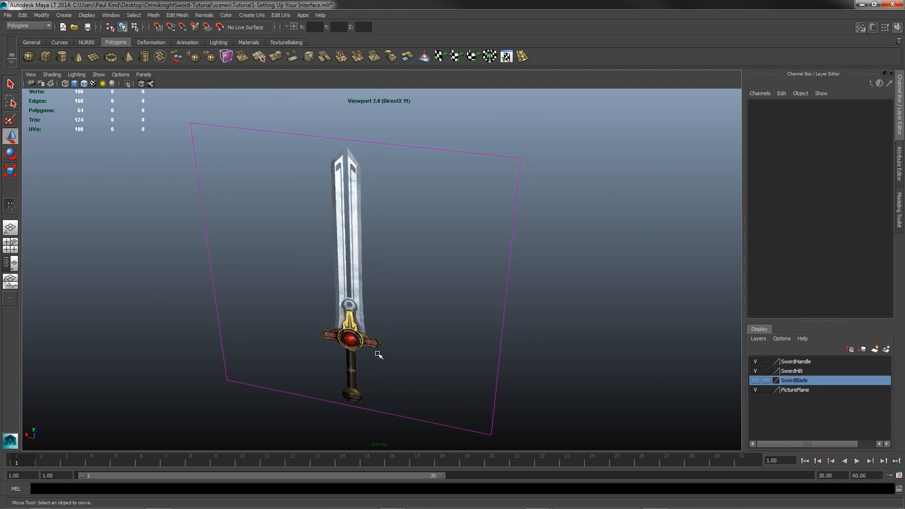
middle_click_drag(374, 344, 374, 261, "alt")
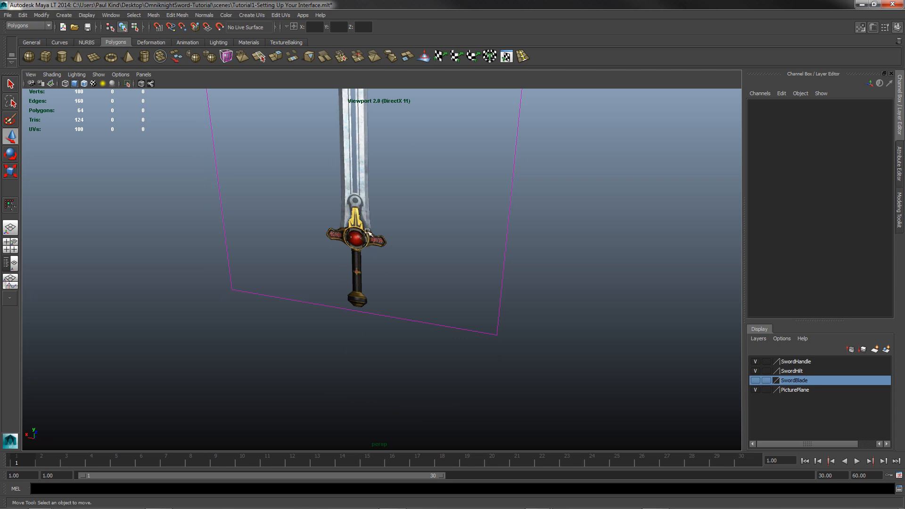
left_click_drag(370, 232, 357, 278, "alt")
scroll(339, 312, "up", 5)
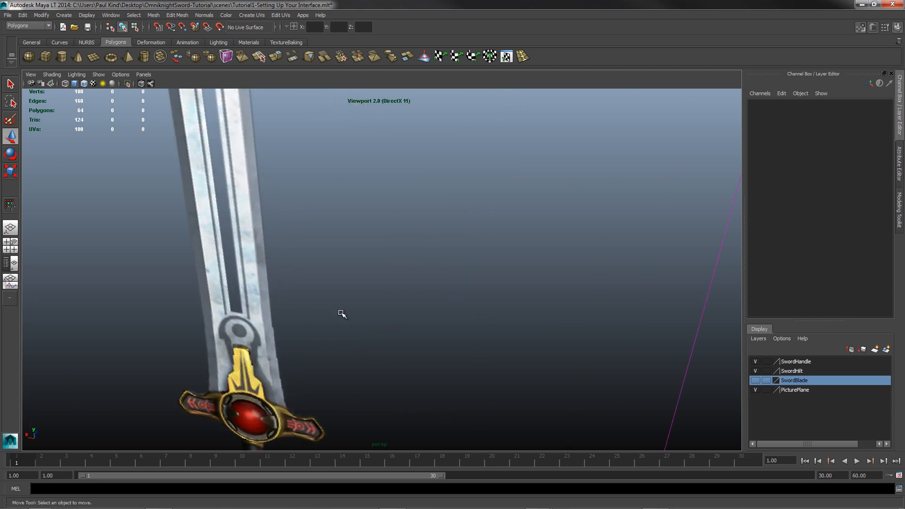
middle_click_drag(287, 363, 374, 261, "alt")
scroll(372, 259, "up", 4)
mouse_move(373, 260)
left_mouse_down("alt")
mouse_move(348, 237)
mouse_move(360, 226)
mouse_move(349, 222)
mouse_move(365, 219)
mouse_move(348, 214)
mouse_move(356, 226)
mouse_move(322, 252)
mouse_move(365, 255)
left_mouse_up("alt")
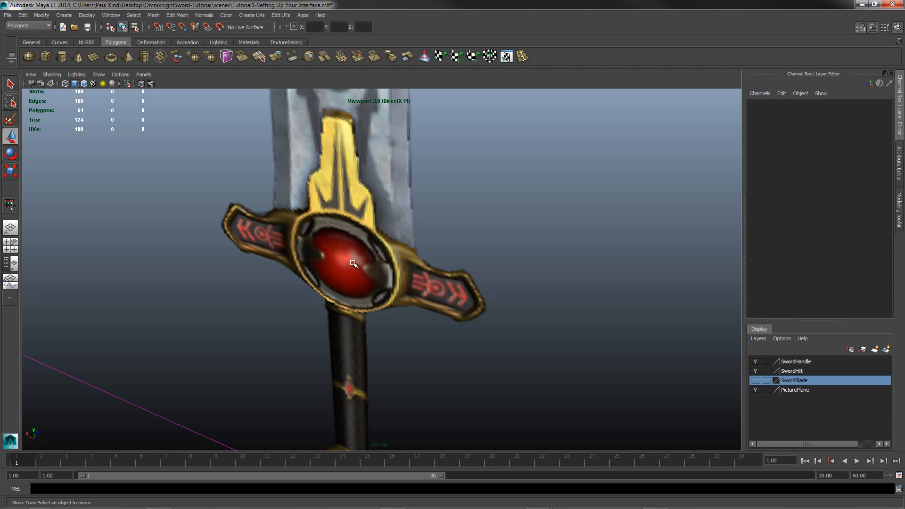
mouse_move(353, 263)
left_mouse_down("alt")
mouse_move(380, 250)
mouse_move(344, 253)
left_mouse_up("alt")
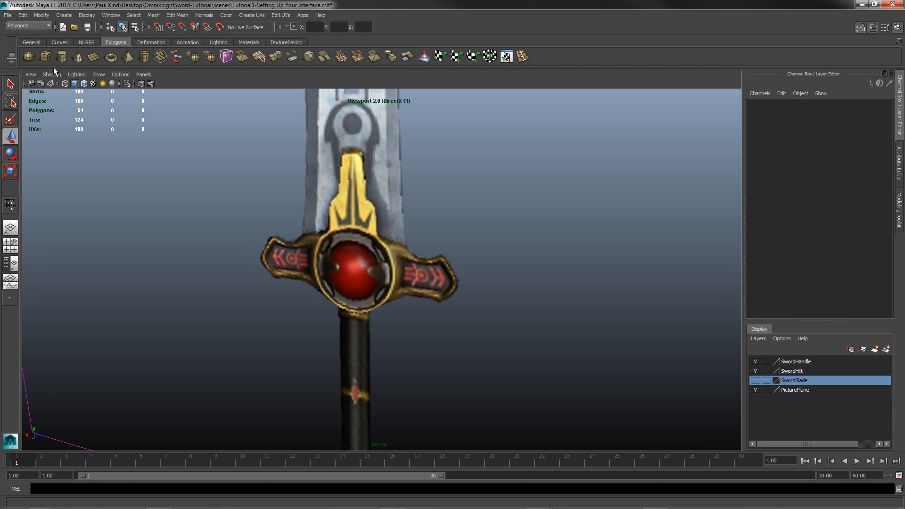
Create a polygon cylinder in front of the picture plane, beside the sword's handle
left_click(61, 56)
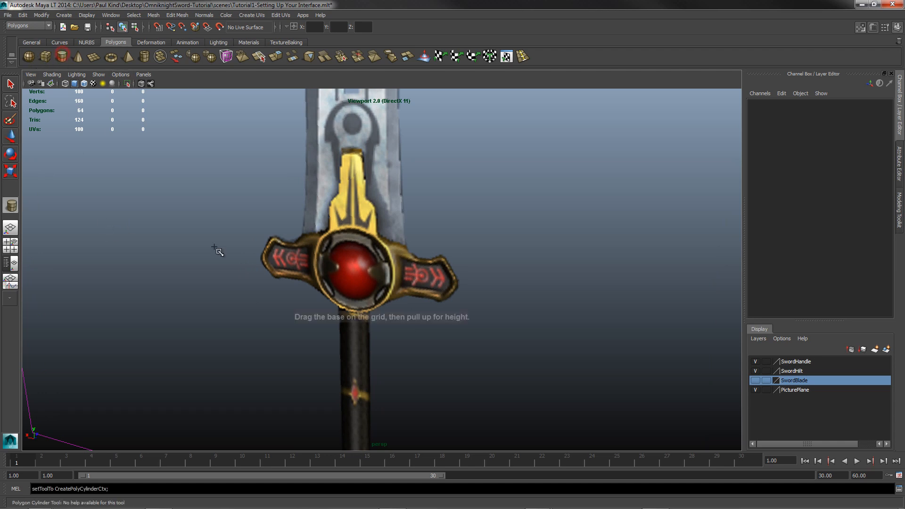
key("a")
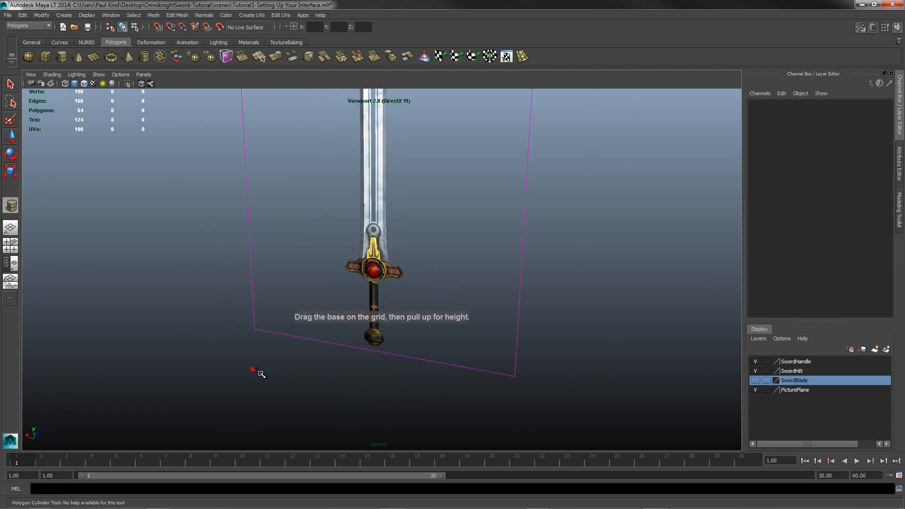
left_click_drag(254, 371, 279, 376)
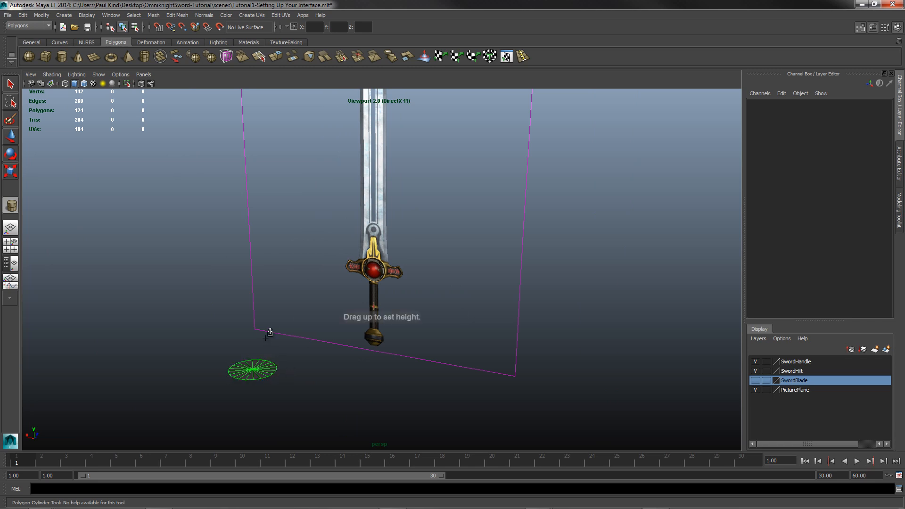
left_click_drag(270, 332, 270, 306)
key("w")
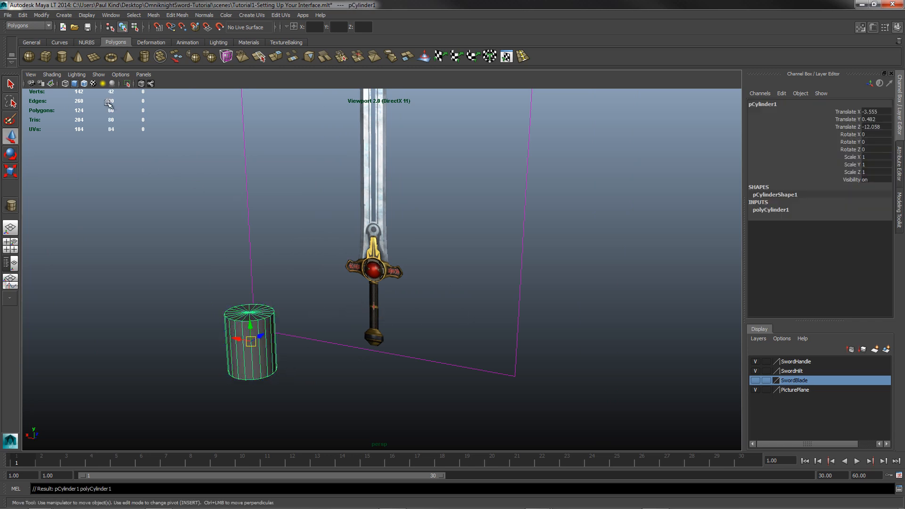
left_click(10, 154)
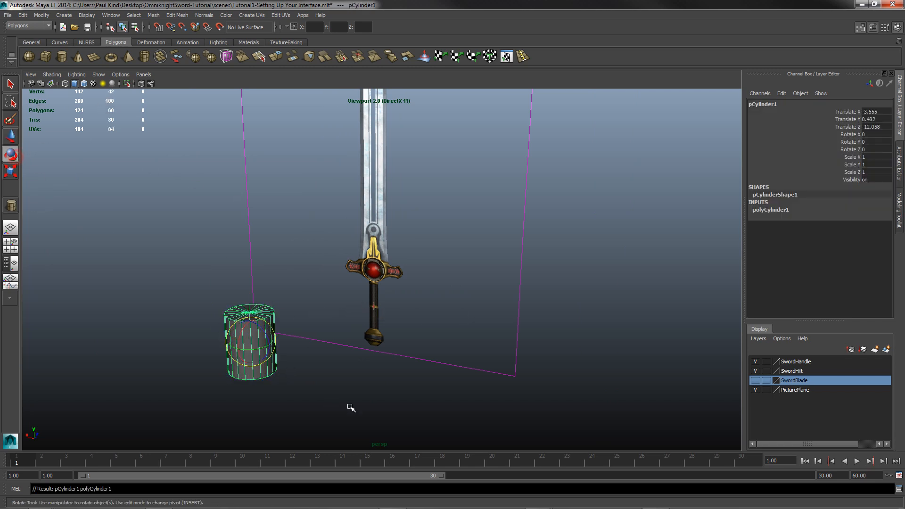
left_click_drag(270, 338, 251, 368)
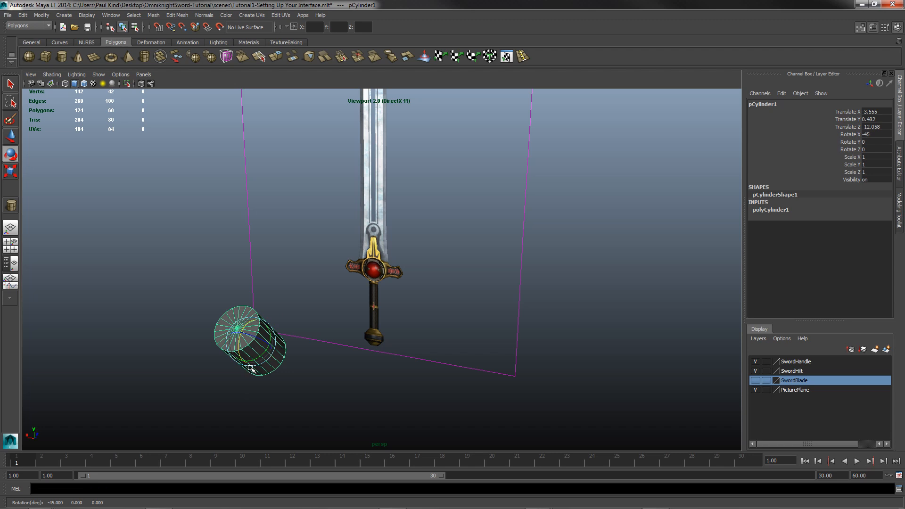
key("ctrl+z")
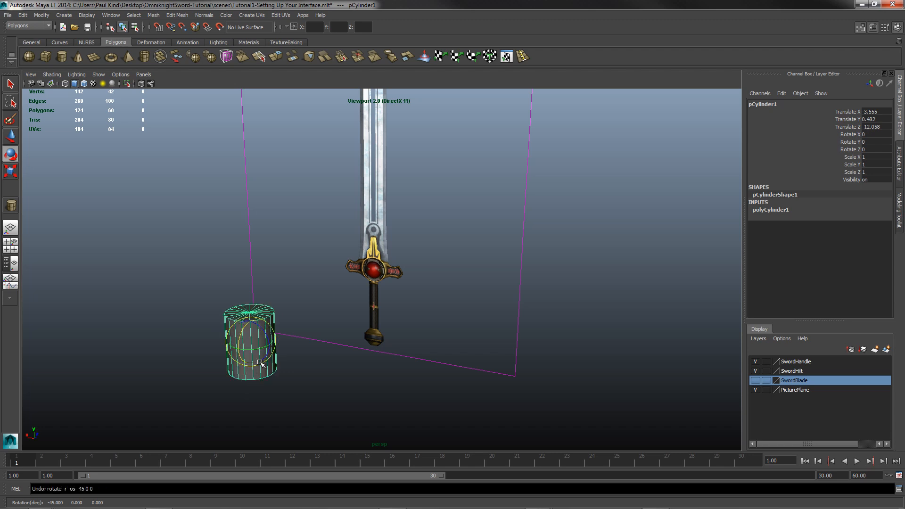
Review the Rotate Tool's discrete rotate option and its step size in the tool settings
double_click(10, 156)
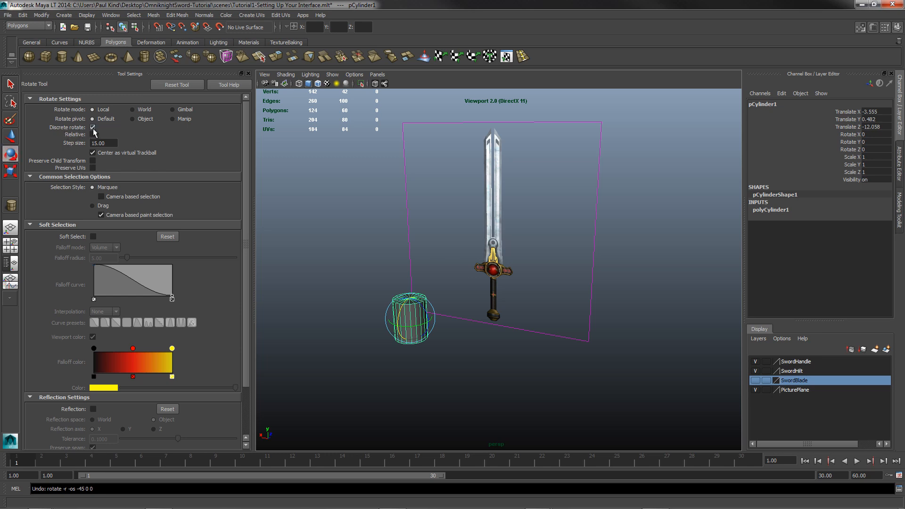
left_click(93, 128)
left_click(93, 128)
left_click(57, 142)
left_click_drag(115, 143, 83, 142)
left_click_drag(111, 142, 81, 145)
left_click_drag(113, 143, 72, 140)
left_click(248, 74)
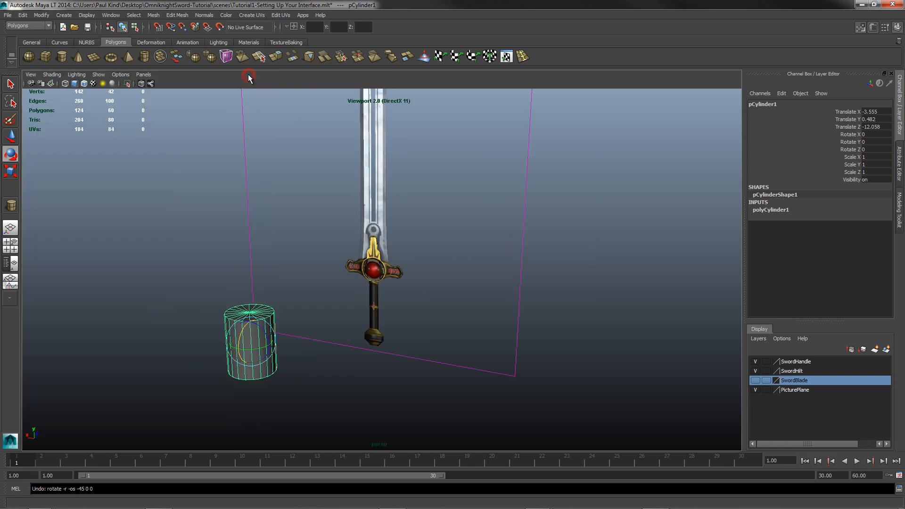
left_click_drag(243, 332, 226, 394)
key("ctrl+z")
key("ctrl+z")
key("ctrl+z")
key("ctrl+z")
key("ctrl+z")
key("ctrl+z")
Rotate the cylinder -90 degrees about X and move it along Z to about -10.245
left_click_drag(242, 330, 234, 387)
key("w")
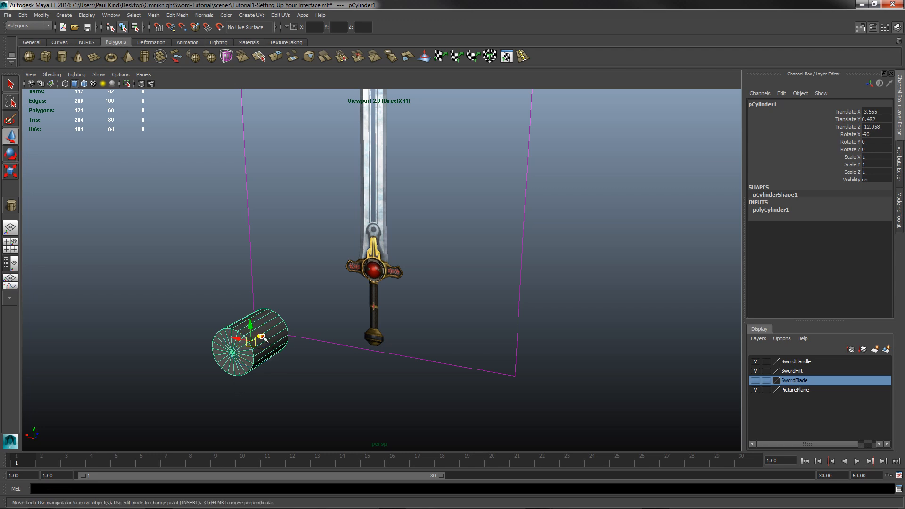
left_click_drag(261, 336, 321, 301)
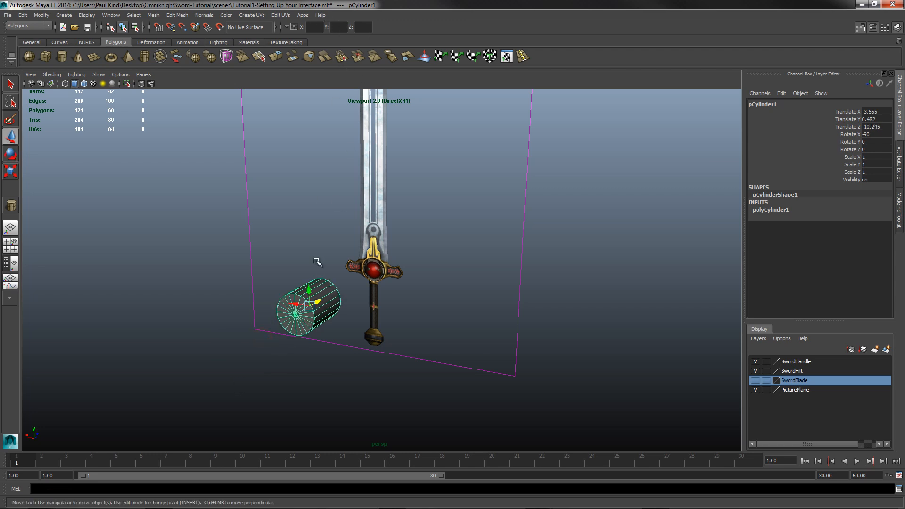
Set the cylinder's Translate X, Y and Z values to 0 in its transform attributes
left_click(762, 93)
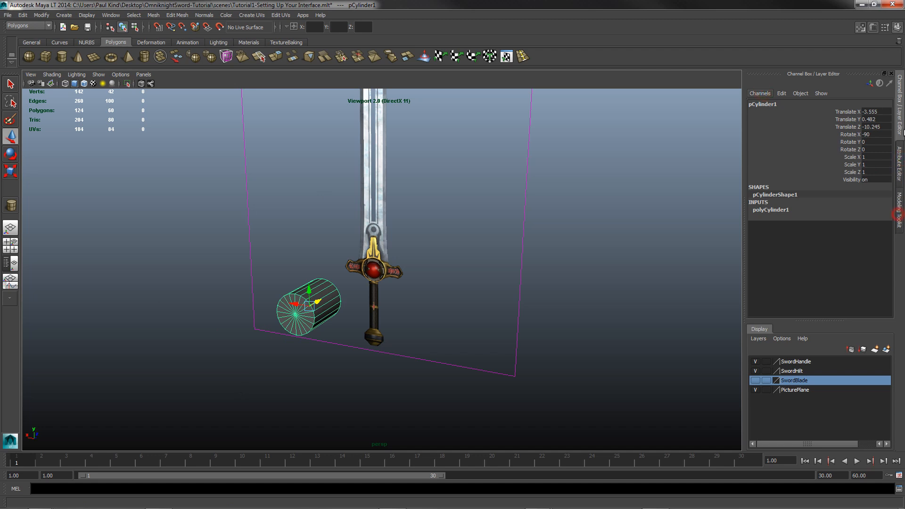
left_click(899, 175)
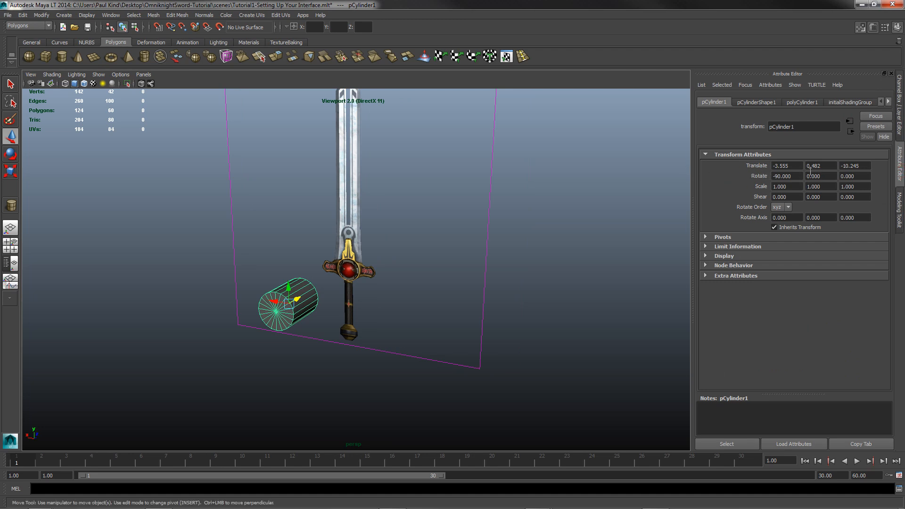
left_click(796, 166)
type("0")
key("Tab")
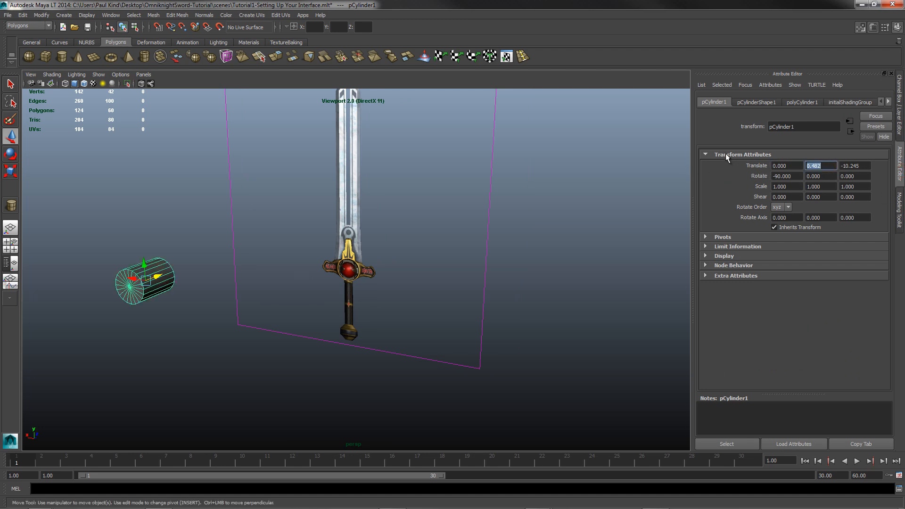
type("0")
key("Tab")
type("0")
key("Tab")
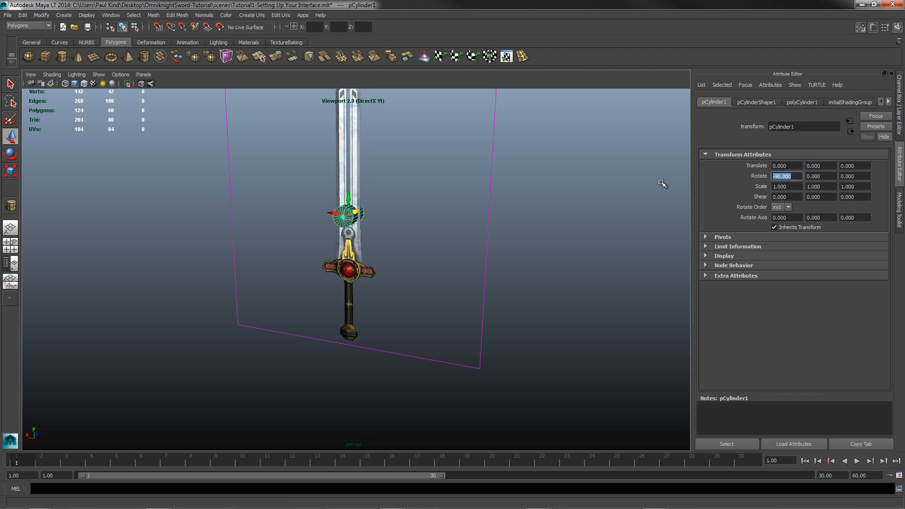
Lower the cylinder onto the hilt's red gem at about Y -2.013 and frame it in the front view
left_click_drag(349, 198, 347, 254)
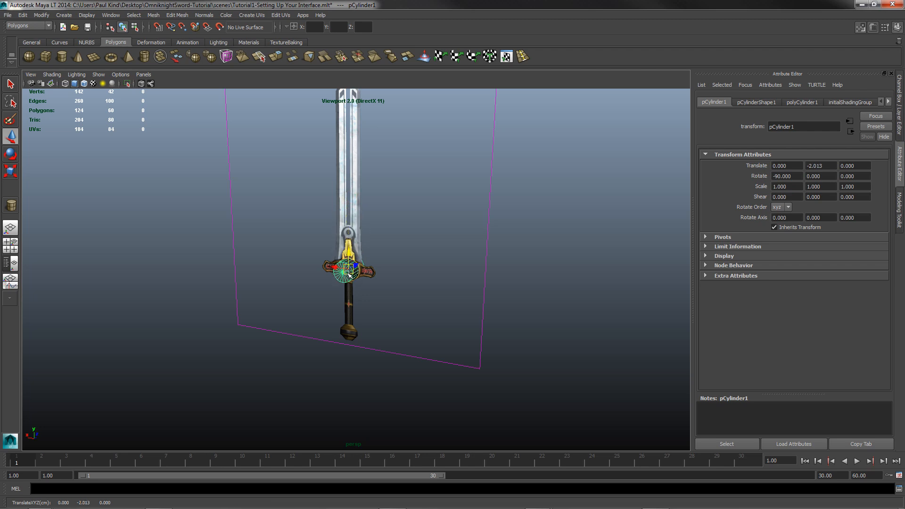
key("space")
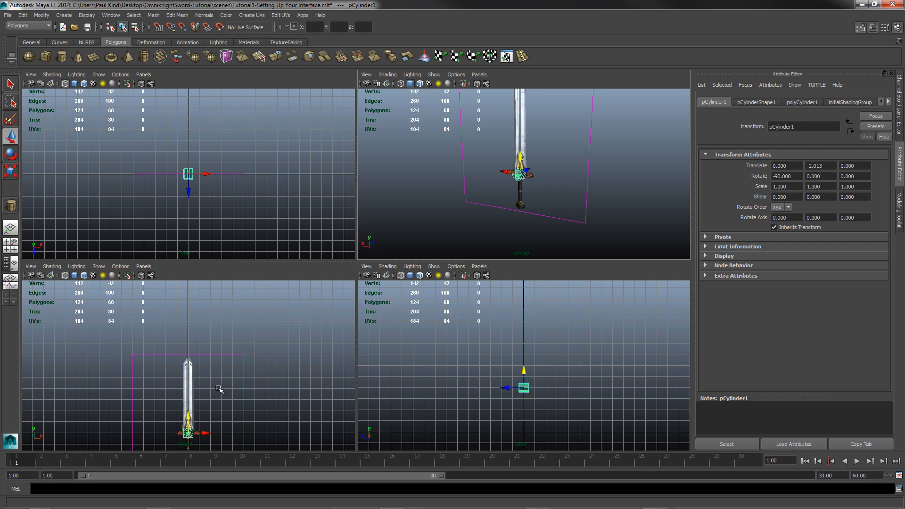
key("space")
scroll(375, 366, "up", 9)
middle_click_drag(413, 394, 458, 81, "alt")
scroll(418, 262, "up", 8)
middle_click_drag(507, 363, 377, 240, "alt")
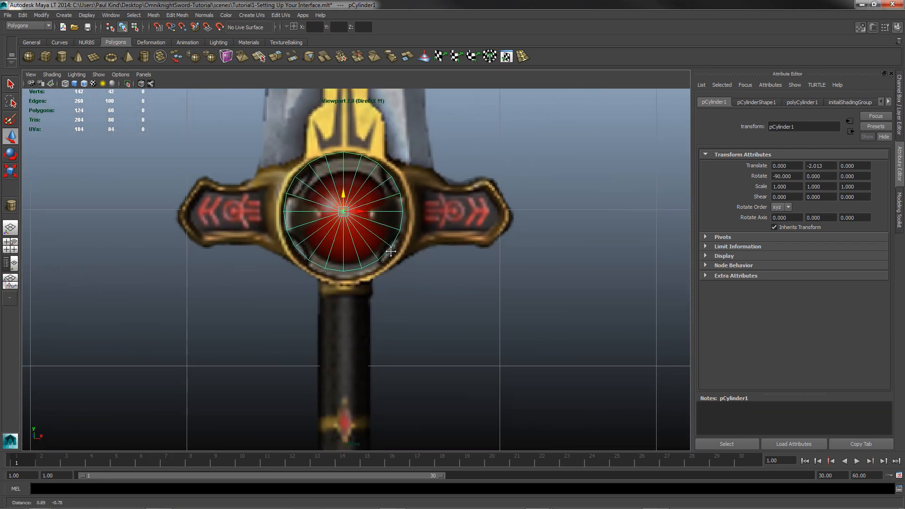
Fine-tune the cylinder's height to about Y -2.044 to center it on the hilt's round gem setting
scroll(375, 234, "up", 5)
scroll(347, 230, "up", 4)
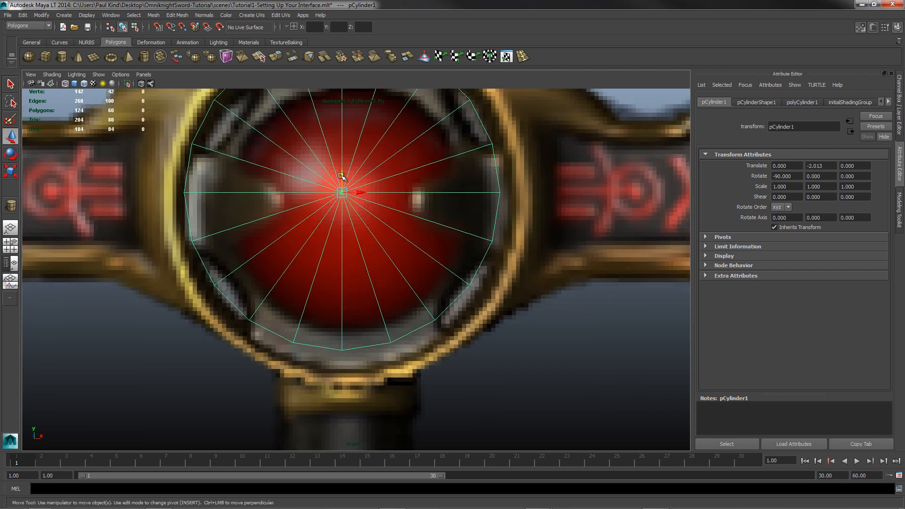
left_click_drag(342, 176, 345, 188)
scroll(481, 287, "down", 8)
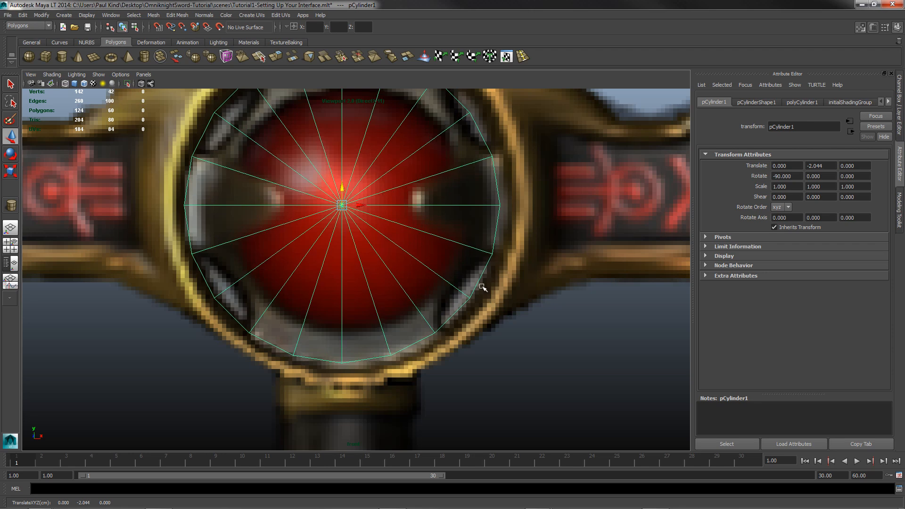
scroll(468, 270, "up", 6)
scroll(441, 272, "up", 3)
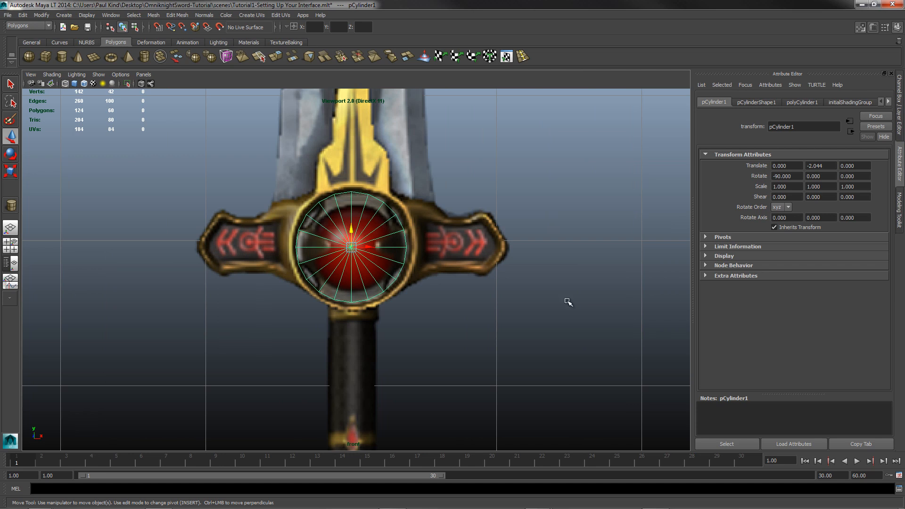
Select the sword's image plane in place of the cylinder, with the hilt and gold blade ornament in close view
scroll(423, 264, "down", 5)
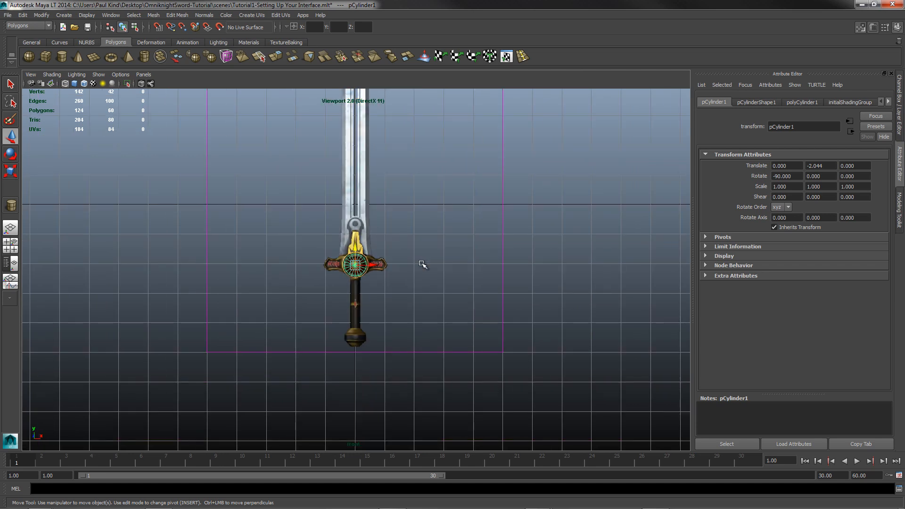
left_click(503, 295)
scroll(378, 277, "up", 5)
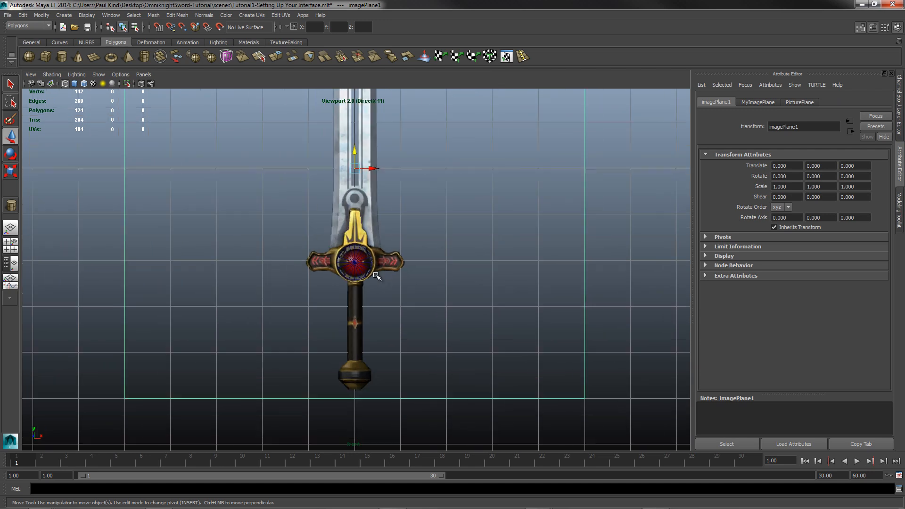
middle_click_drag(418, 226, 427, 307, "alt")
scroll(410, 306, "up", 4)
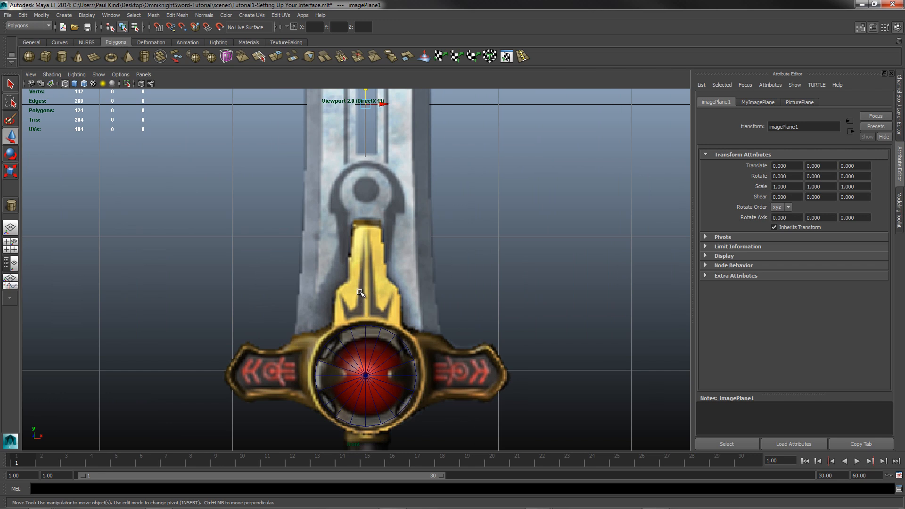
Select the cylinder on the sword's hilt and show its polyCylinder1 creation settings
mouse_move(384, 104)
left_mouse_down()
mouse_move(398, 113)
mouse_move(381, 106)
left_mouse_up()
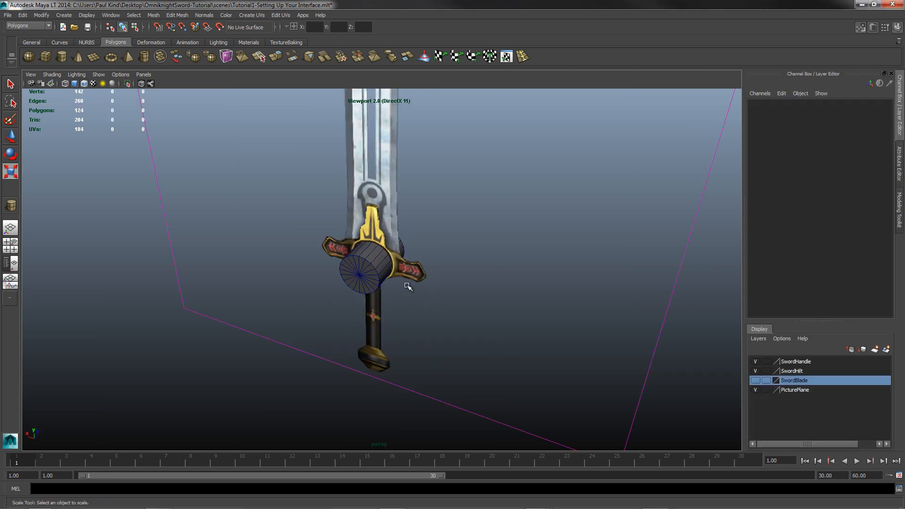
scroll(418, 293, "up", 5)
mouse_move(377, 340)
left_mouse_down("alt")
mouse_move(423, 299)
mouse_move(355, 342)
mouse_move(316, 334)
mouse_move(315, 348)
mouse_move(367, 335)
left_mouse_up("alt")
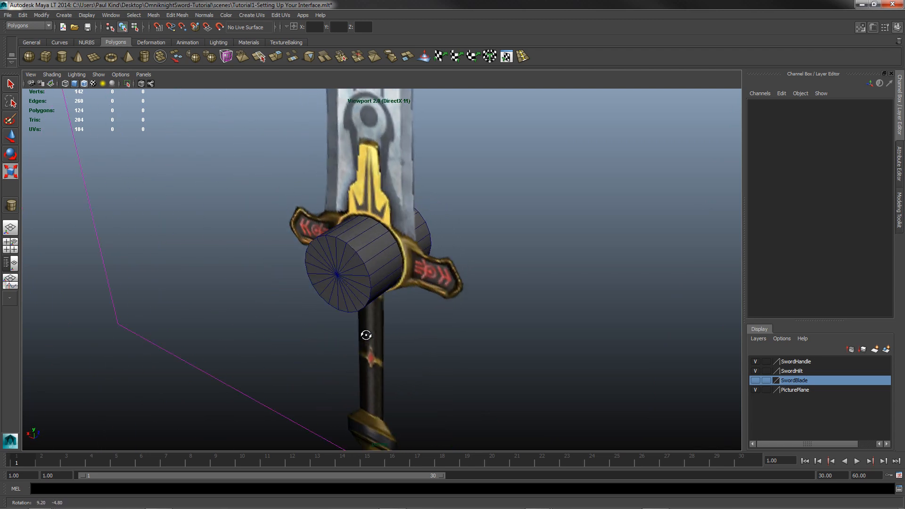
left_click(371, 257)
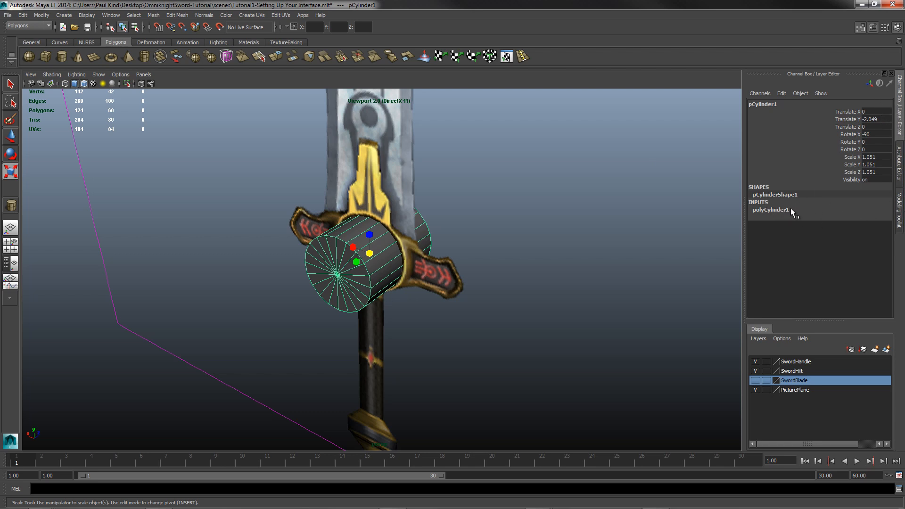
left_click(766, 211)
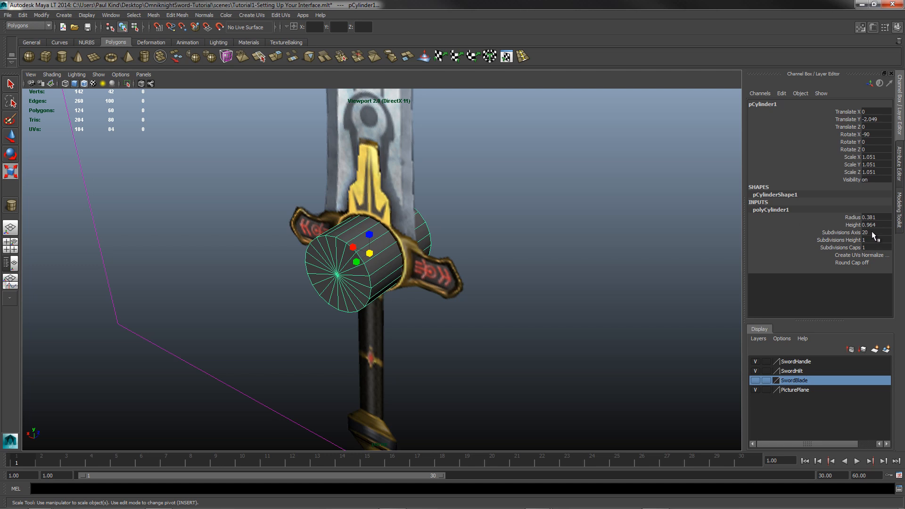
Try 10 axis subdivisions on the cylinder and restore the value to 20
left_click_drag(875, 232, 853, 232)
type("10")
key("Tab")
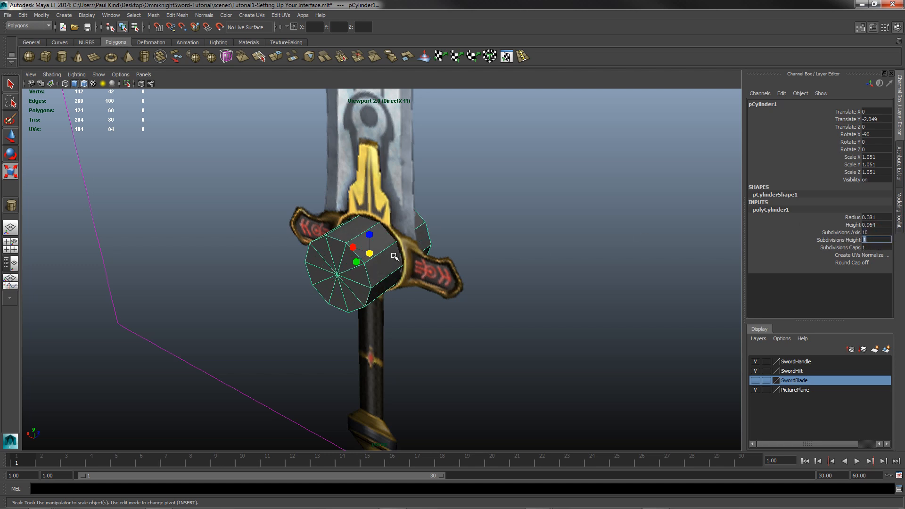
left_click(870, 233)
type("20")
key("Tab")
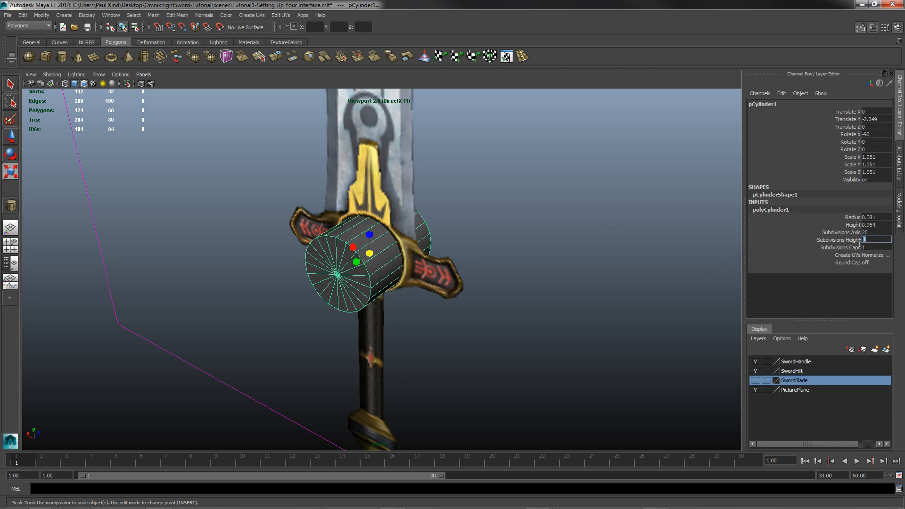
Set the cylinder's Subdivisions Height to 2 and check the middle edge loop against the image plane
left_click_drag(873, 241, 845, 241)
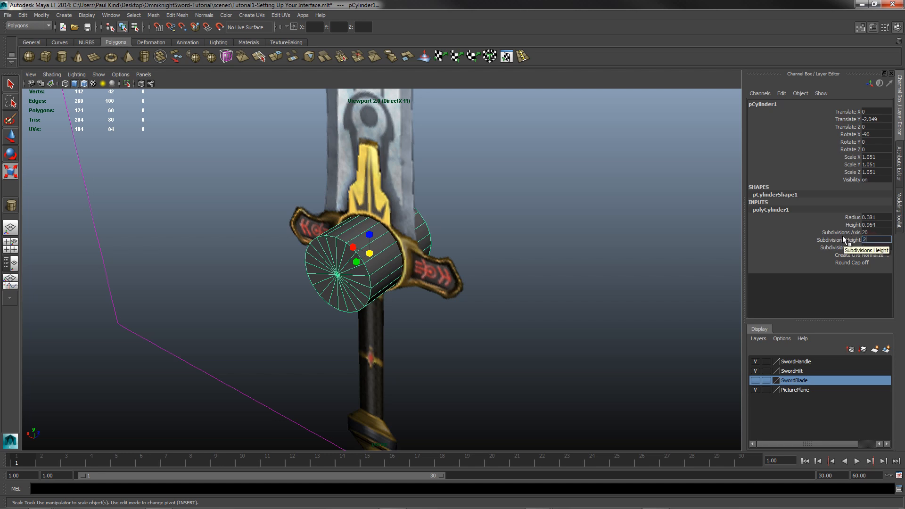
key("Tab")
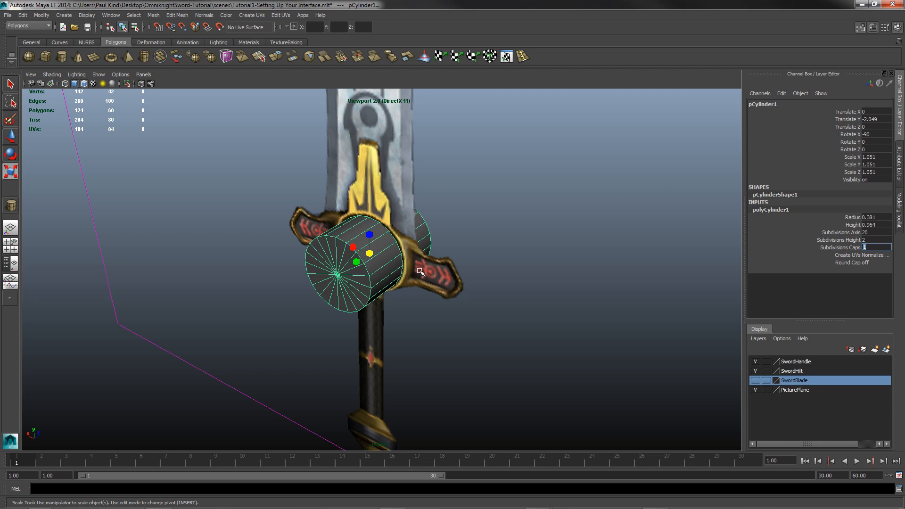
left_click_drag(467, 282, 422, 292, "alt")
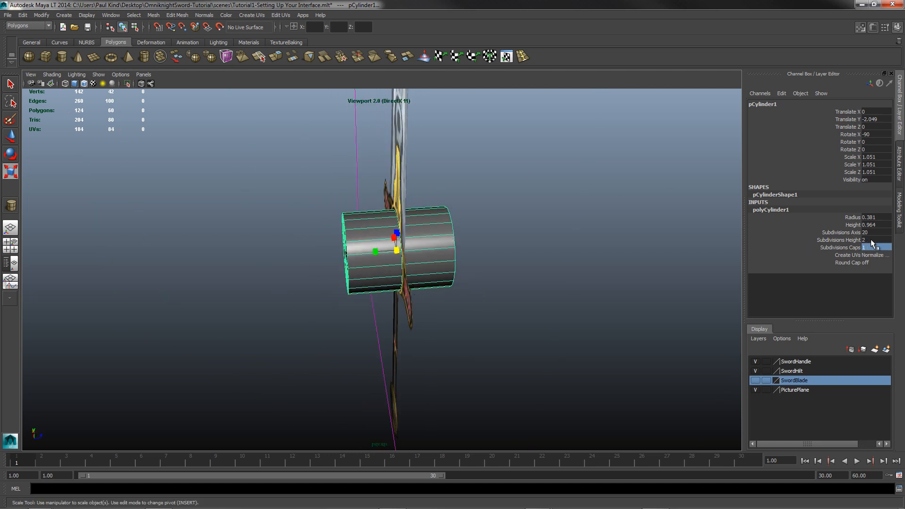
left_click(854, 240)
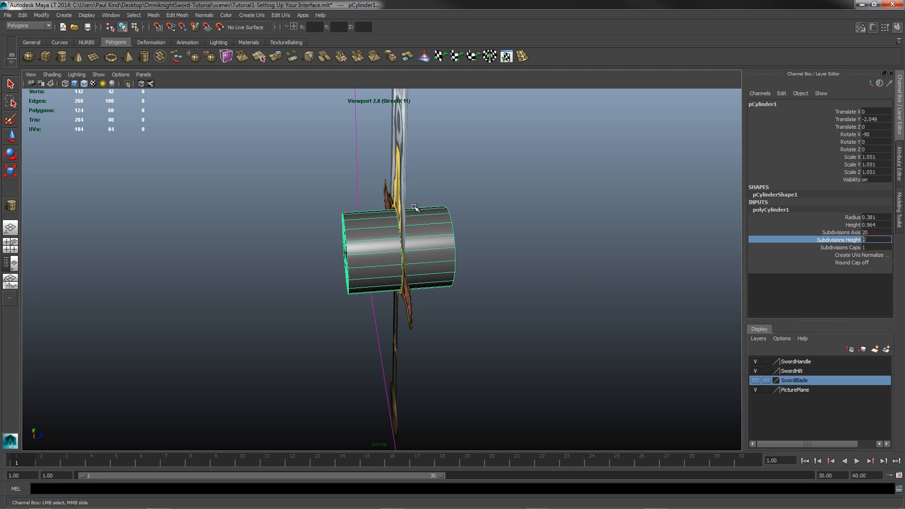
left_click_drag(396, 273, 437, 277, "alt")
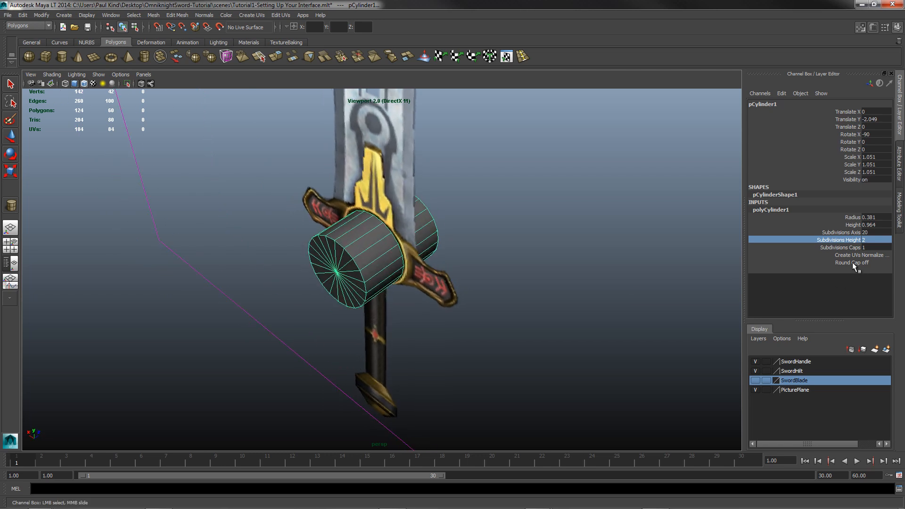
Try 3 and 4 height subdivisions on the cylinder and return the value to 2
double_click(867, 240)
type("3")
key("Tab")
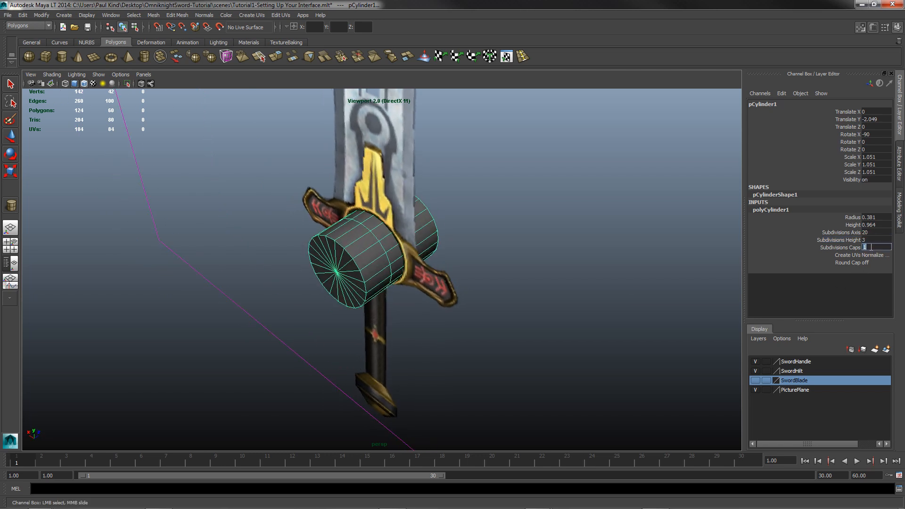
left_click_drag(458, 289, 376, 185, "alt")
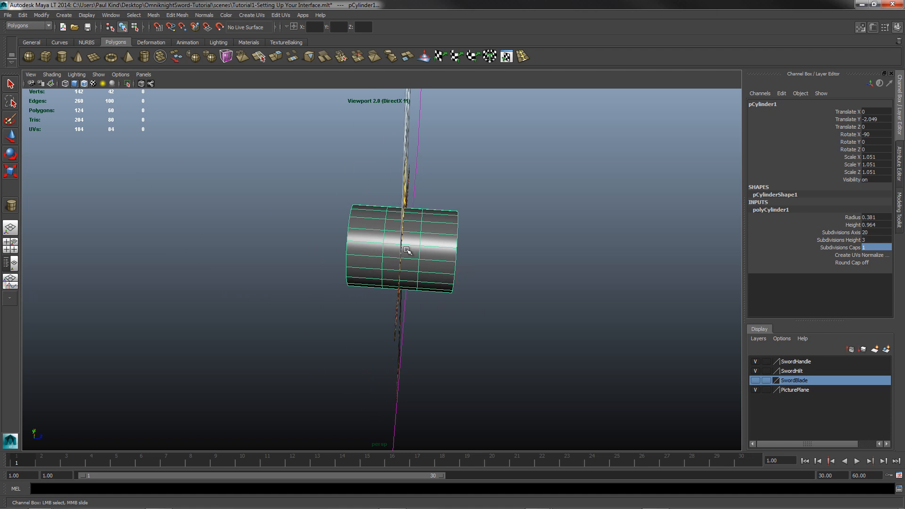
double_click(872, 240)
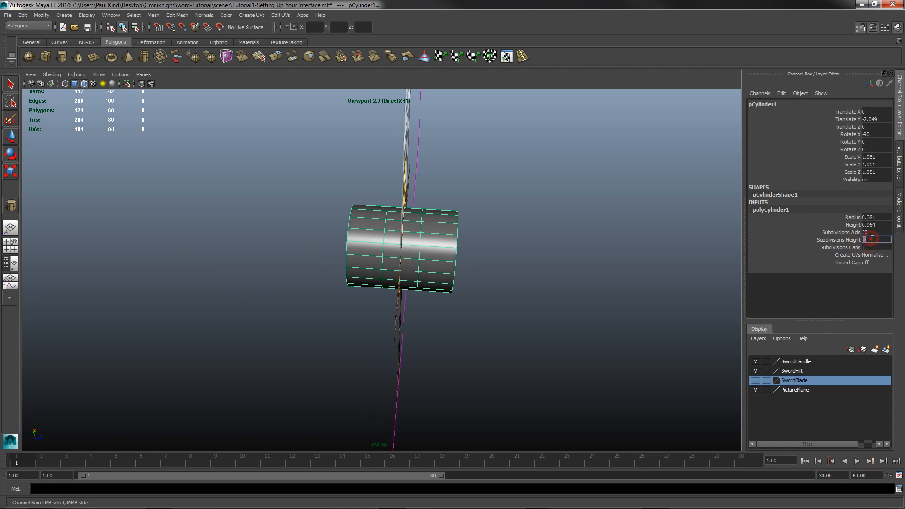
key("Tab")
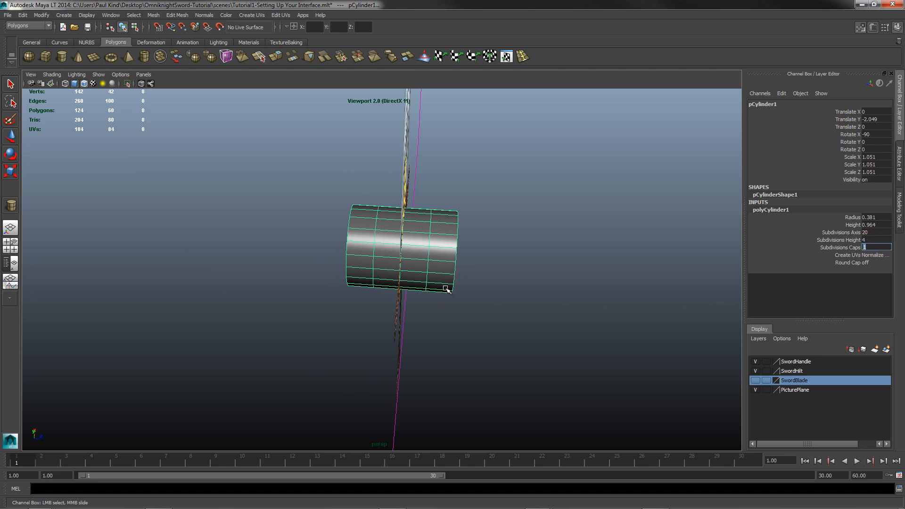
left_click_drag(444, 287, 449, 268, "alt")
double_click(877, 239)
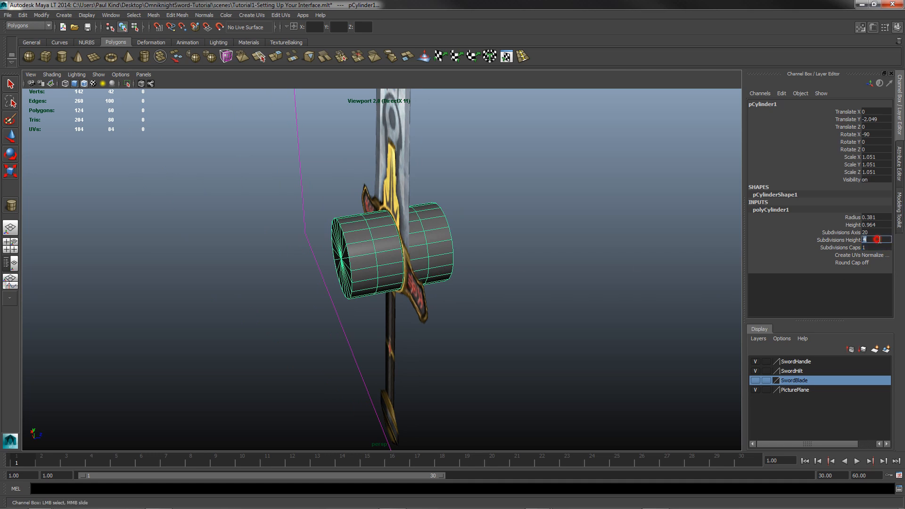
type("2")
key("Tab")
left_click_drag(509, 306, 420, 268, "alt")
left_click_drag(400, 316, 464, 271, "alt")
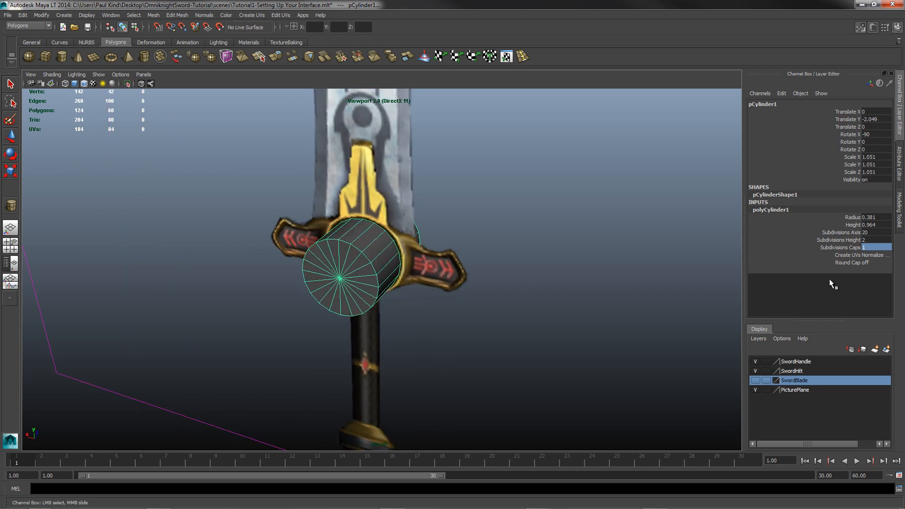
Set the cylinder's Subdivisions Caps to 0 and reselect the cylinder in object mode
double_click(868, 248)
left_click(868, 247)
type("0")
key("Return")
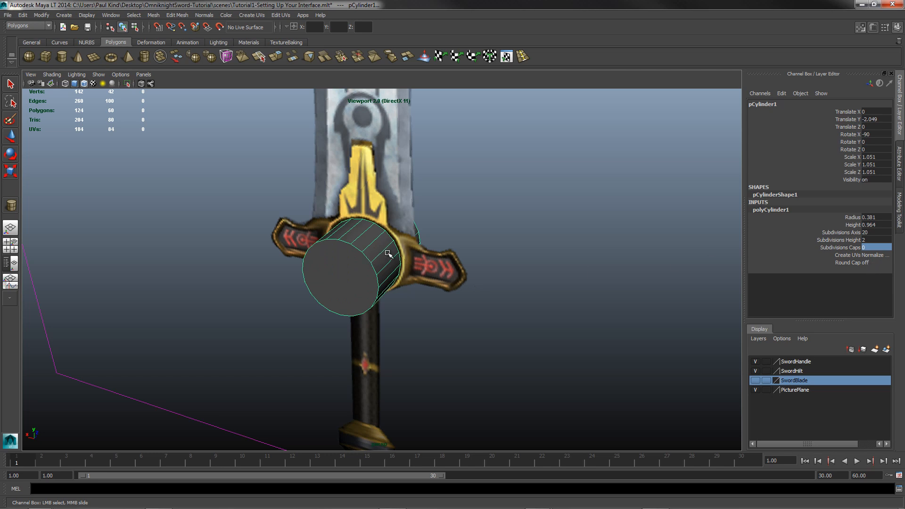
right_click(356, 244)
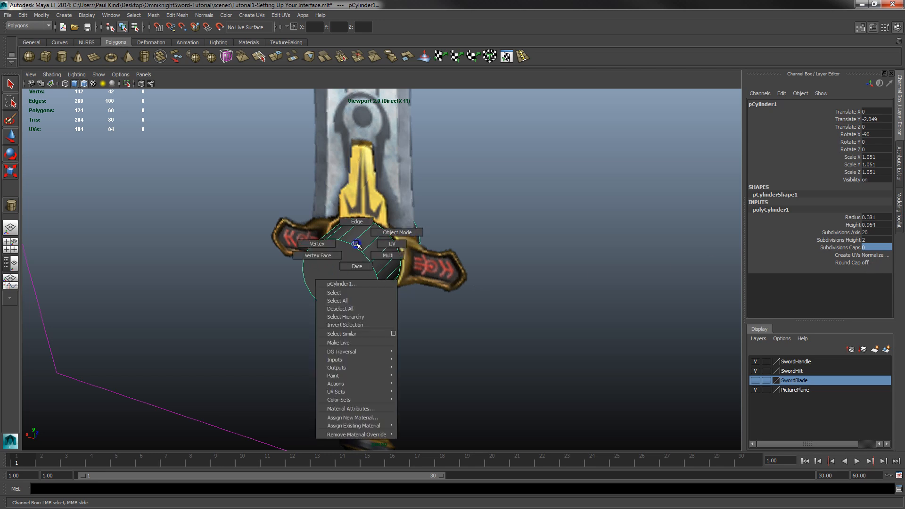
left_click(397, 233)
left_click(460, 305)
left_click(371, 266)
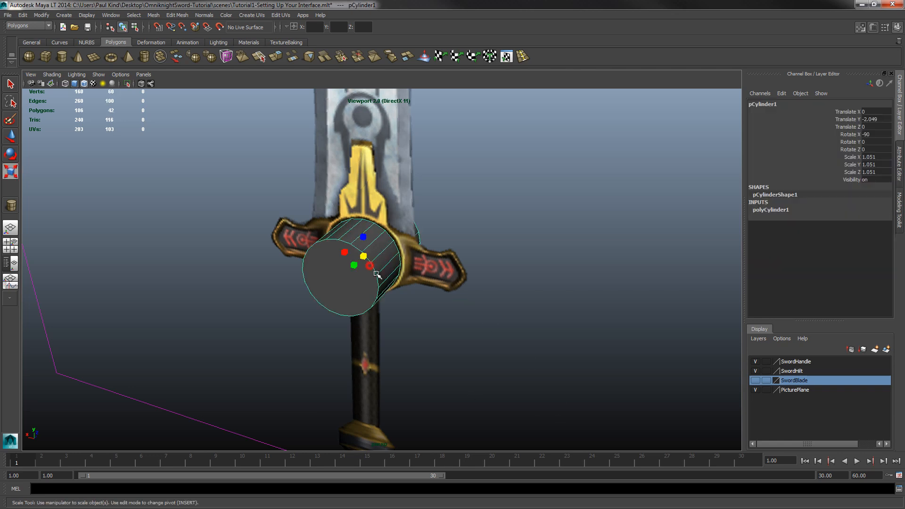
Switch the cylinder to face selection, and try selecting the full ring of side faces on one side of the image plane
left_click_drag(478, 278, 407, 264, "alt")
scroll(406, 264, "up", 6)
mouse_move(502, 318)
left_mouse_down("alt")
mouse_move(441, 307)
mouse_move(448, 319)
mouse_move(503, 335)
mouse_move(468, 318)
mouse_move(505, 307)
mouse_move(488, 329)
mouse_move(474, 311)
mouse_move(482, 330)
mouse_move(505, 315)
left_mouse_up("alt")
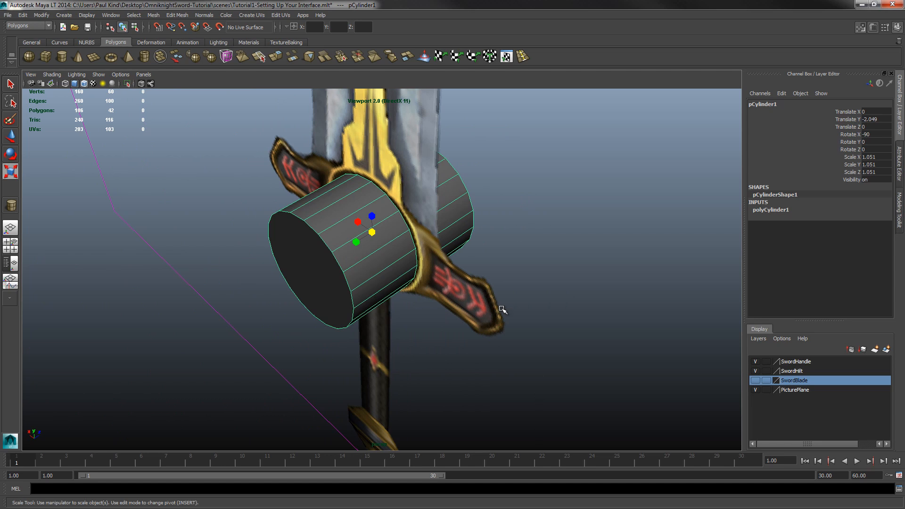
right_click_drag(453, 235, 454, 257)
left_click_drag(525, 287, 449, 287, "alt")
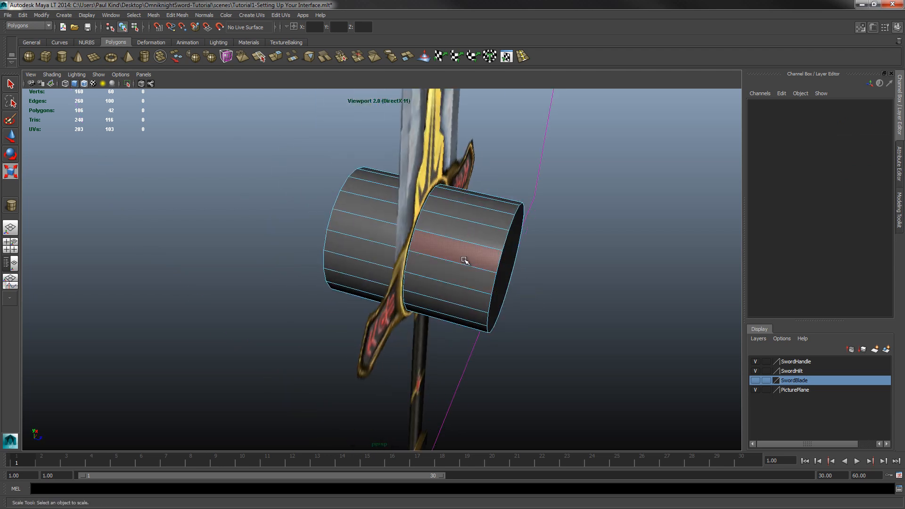
left_click(473, 239)
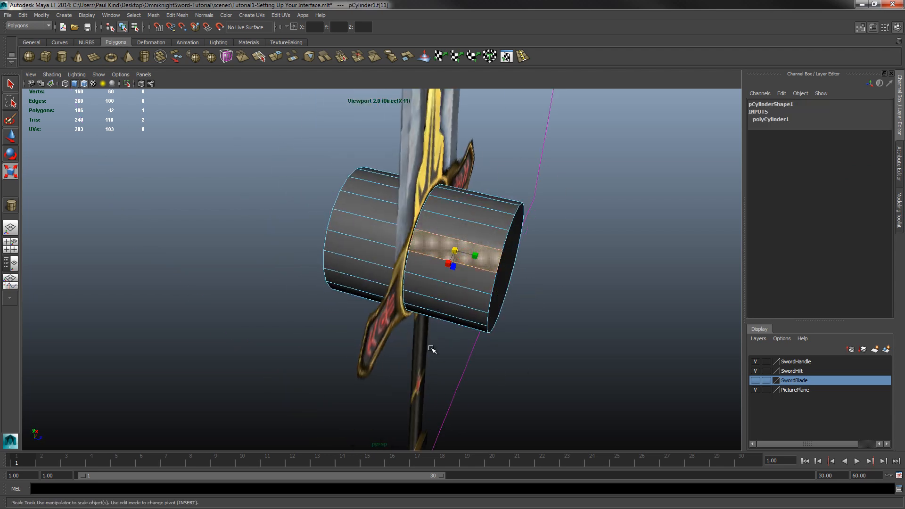
double_click(482, 238, "shift")
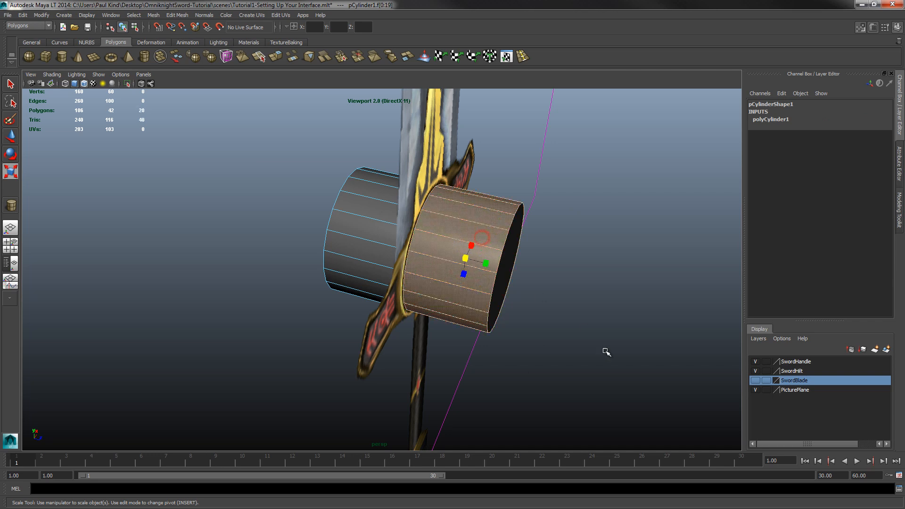
left_click_drag(493, 334, 476, 333, "alt")
left_click_drag(454, 259, 484, 323, "alt")
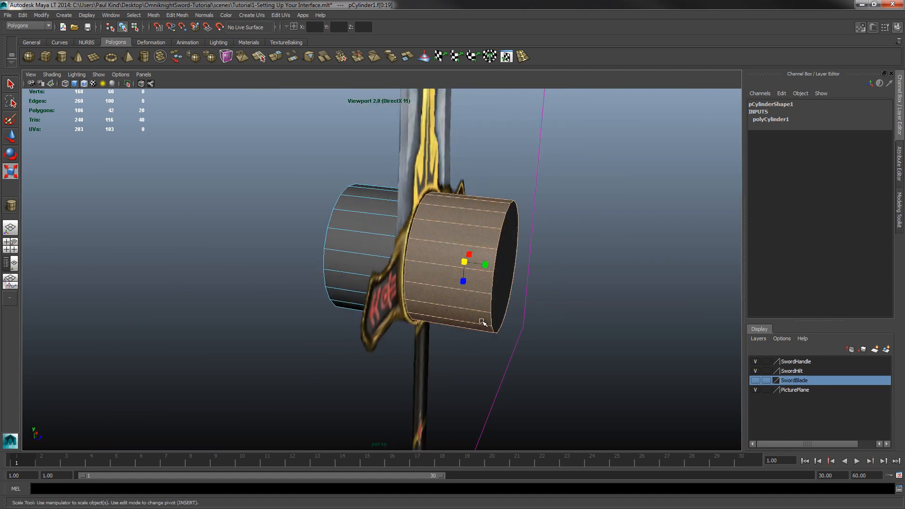
left_click(536, 336)
Delete the ring of side faces on one half of the cylinder together with that half's end cap
left_click(460, 265)
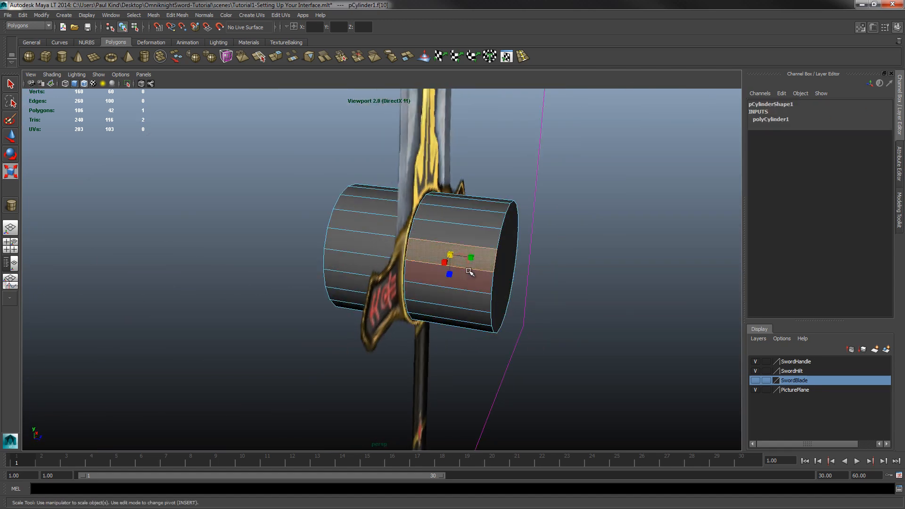
double_click(465, 236)
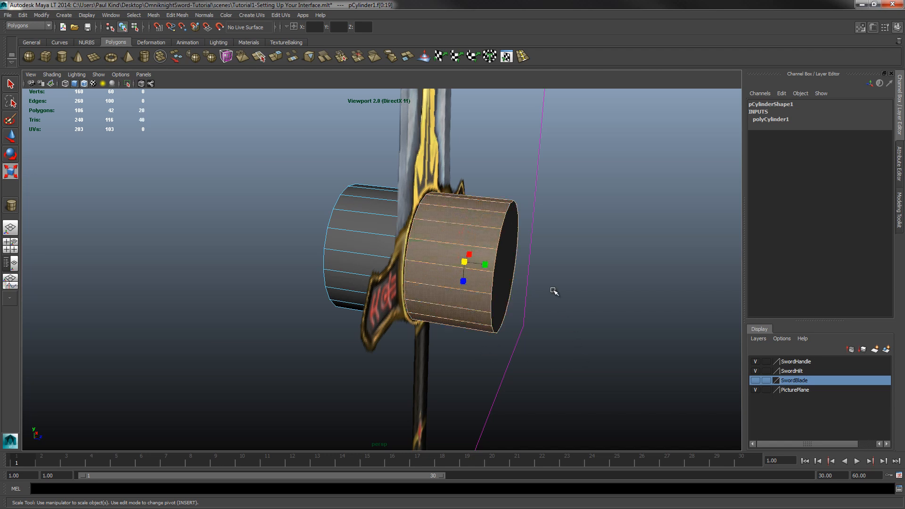
left_click_drag(554, 291, 506, 295, "alt")
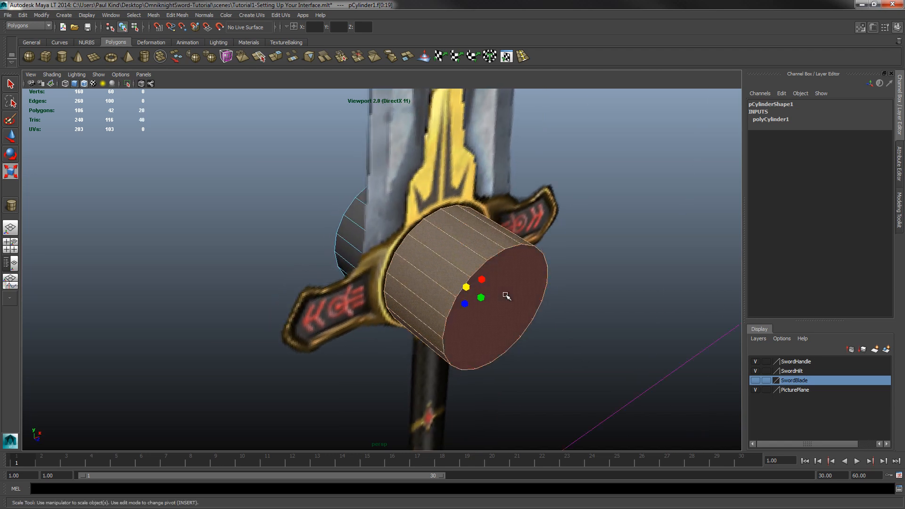
key("Delete")
left_click(507, 298)
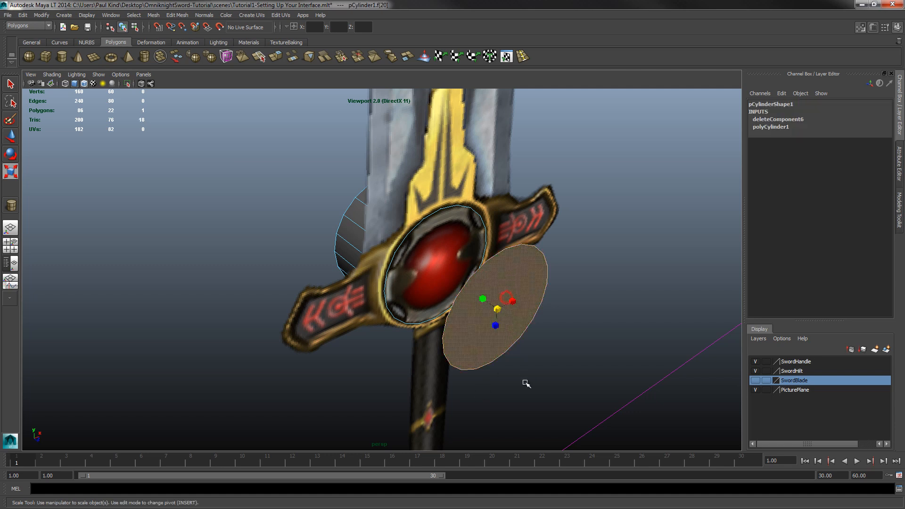
key("Delete")
Move the remaining half's end cap face along Z toward the image plane to make the cylinder thinner
left_click_drag(293, 285, 422, 287, "alt")
left_click(314, 283)
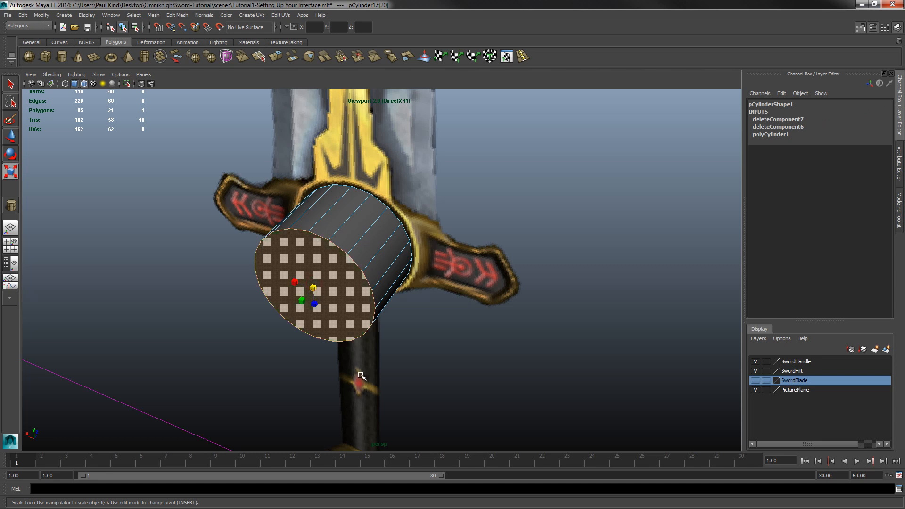
left_click(11, 135)
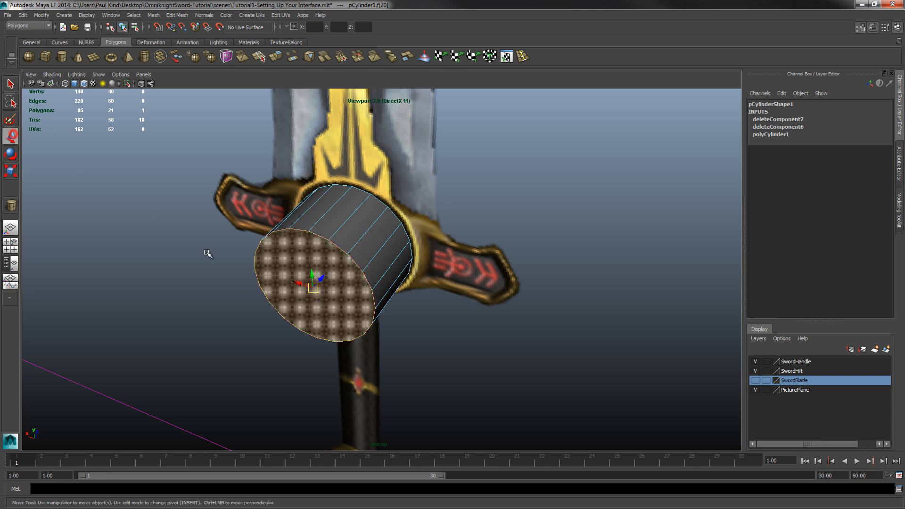
left_click_drag(323, 274, 399, 255)
left_click_drag(342, 271, 375, 299, "alt")
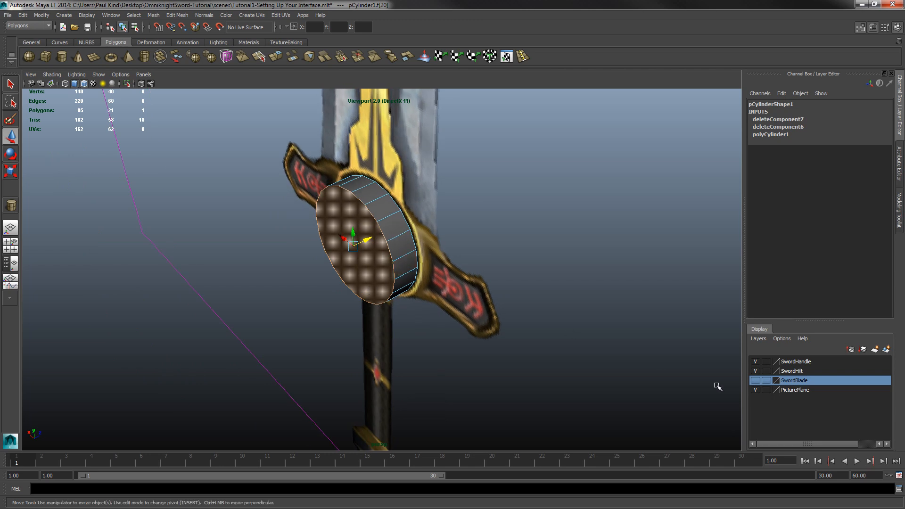
Show the SwordBlade layer for comparison, fine-tune the cap face to about Z -0.194, and hide the layer again
left_click(756, 381)
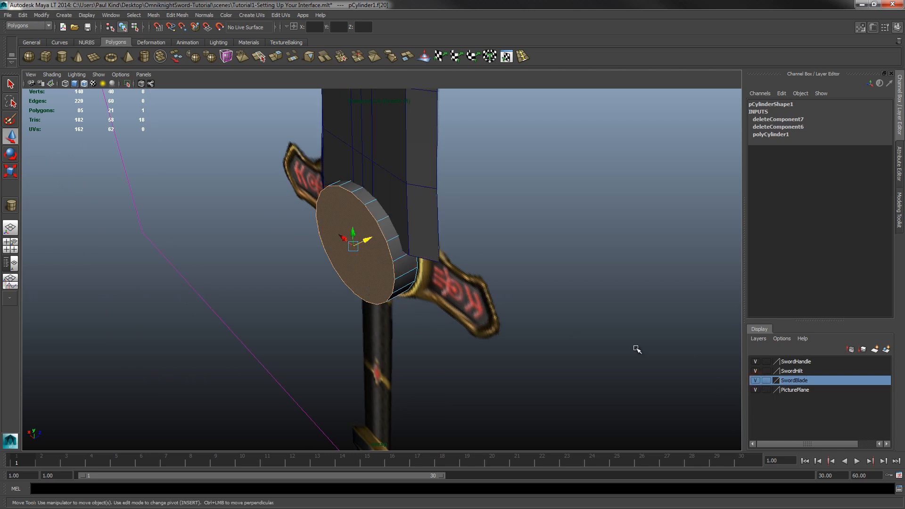
left_click_drag(538, 296, 477, 292, "alt")
left_click_drag(373, 249, 372, 249)
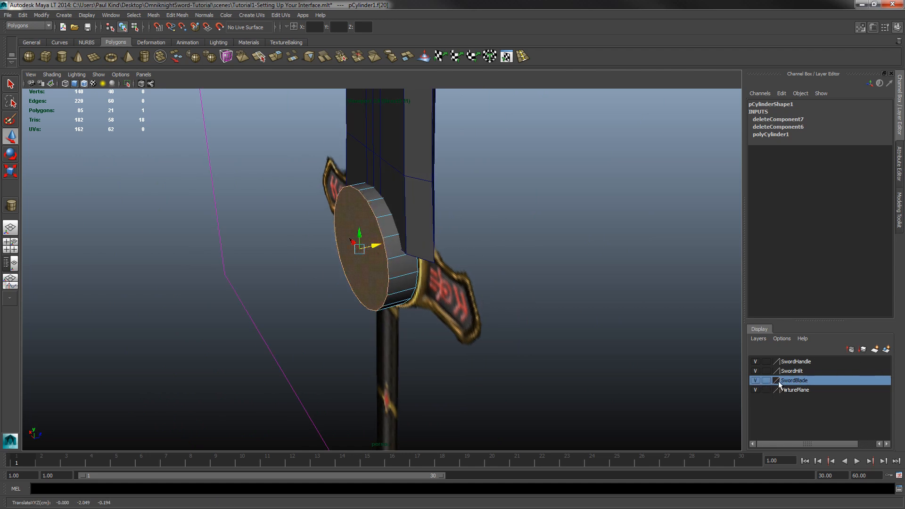
left_click(756, 380)
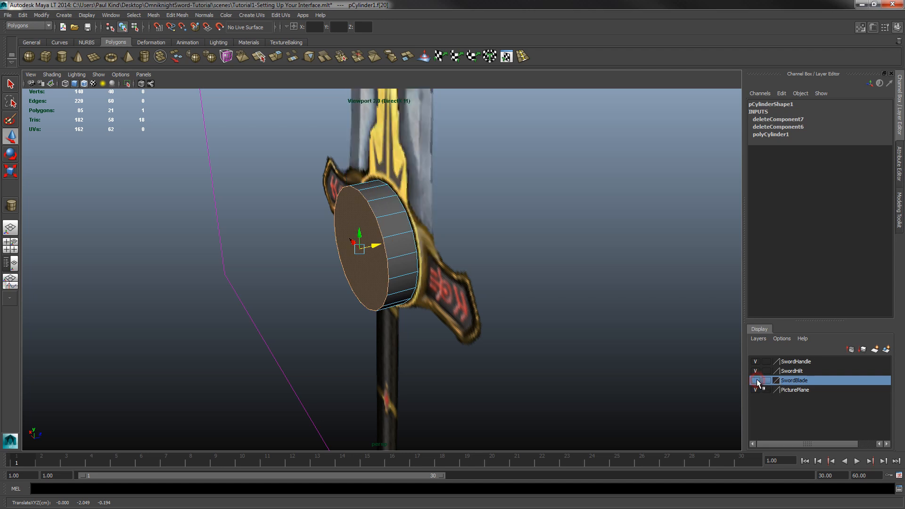
Delete the front cap face of the half cylinder, leaving an open ring around the red gem
left_click_drag(513, 303, 387, 310, "alt")
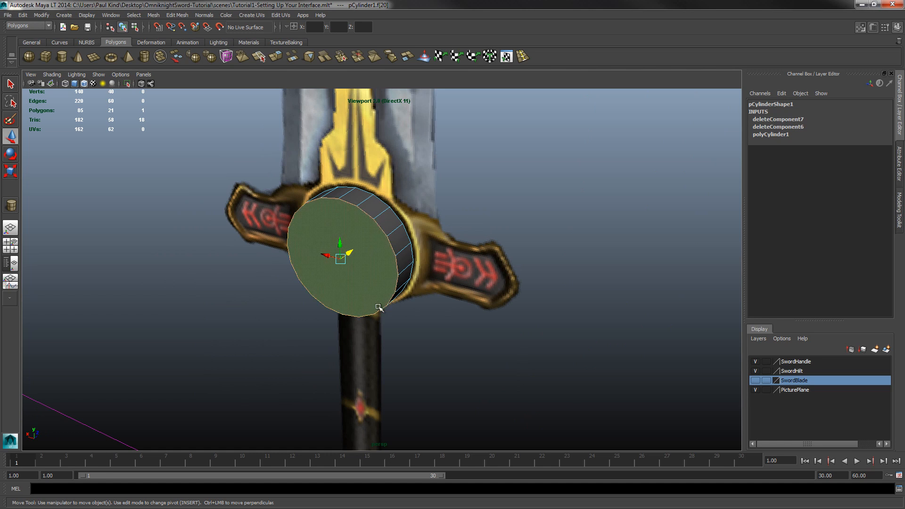
key("Delete")
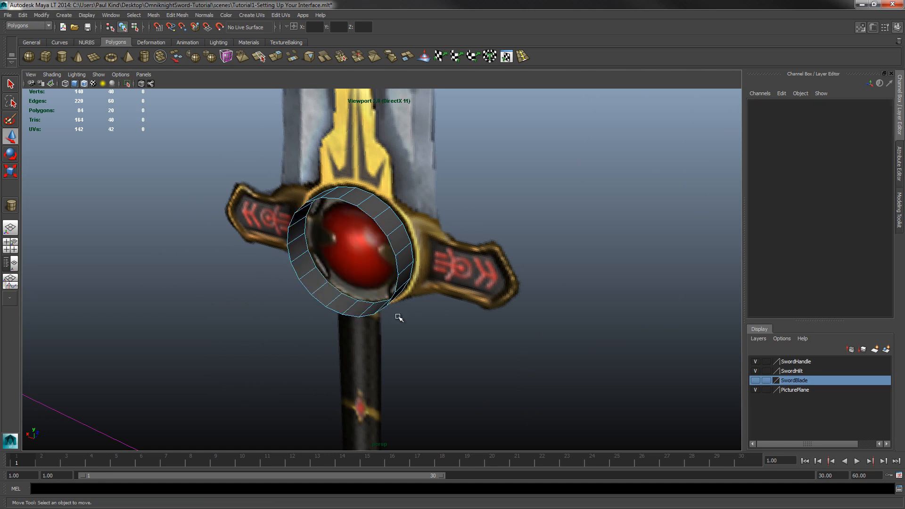
left_click_drag(404, 248, 385, 310, "alt")
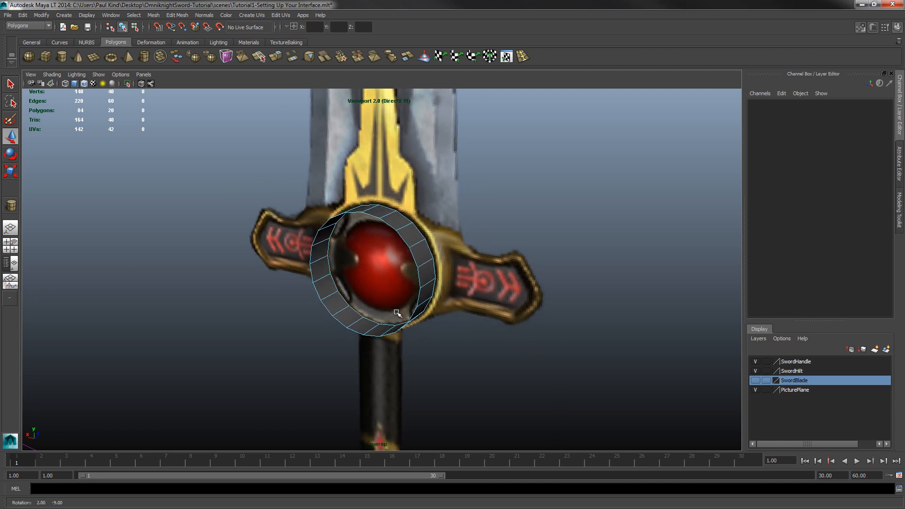
Enable Backface Culling in the perspective view to show which way the ring's faces point
scroll(396, 274, "up", 3)
left_click_drag(447, 290, 415, 299, "alt")
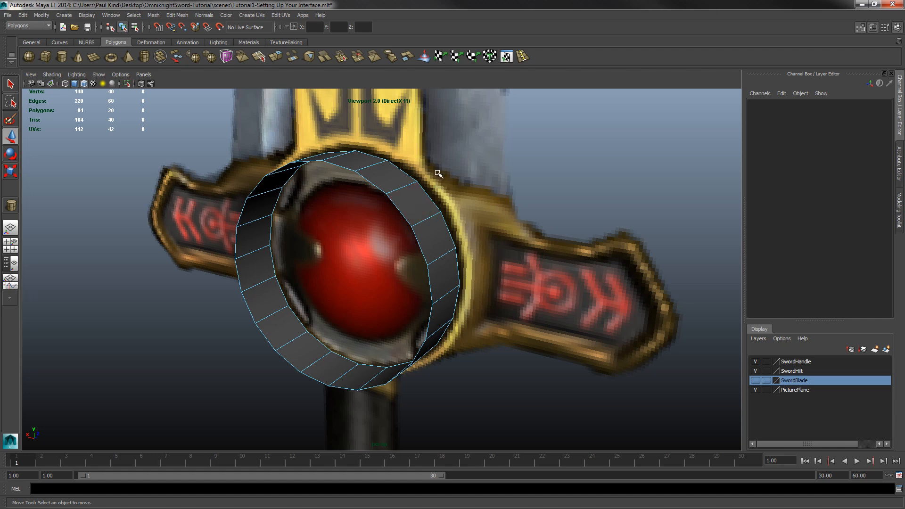
left_click_drag(445, 253, 408, 245, "alt")
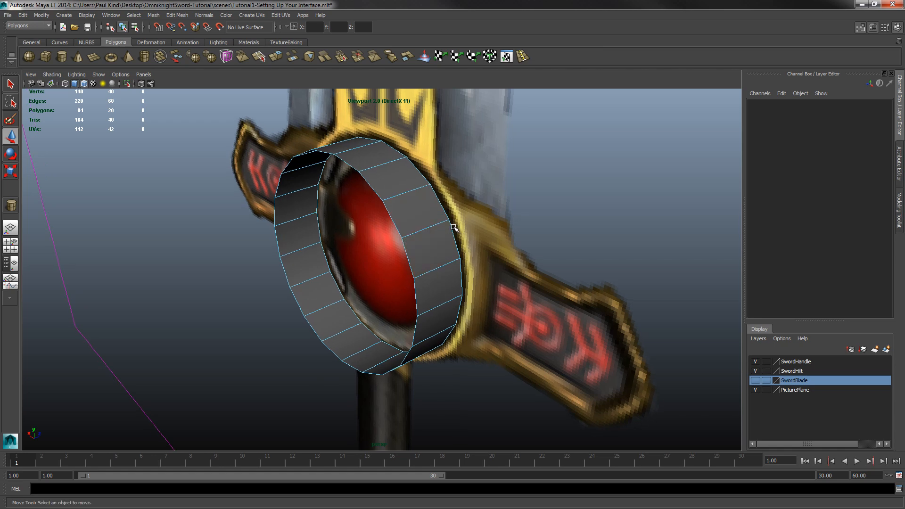
middle_click_drag(415, 240, 411, 244, "alt")
left_click_drag(411, 244, 350, 275, "alt")
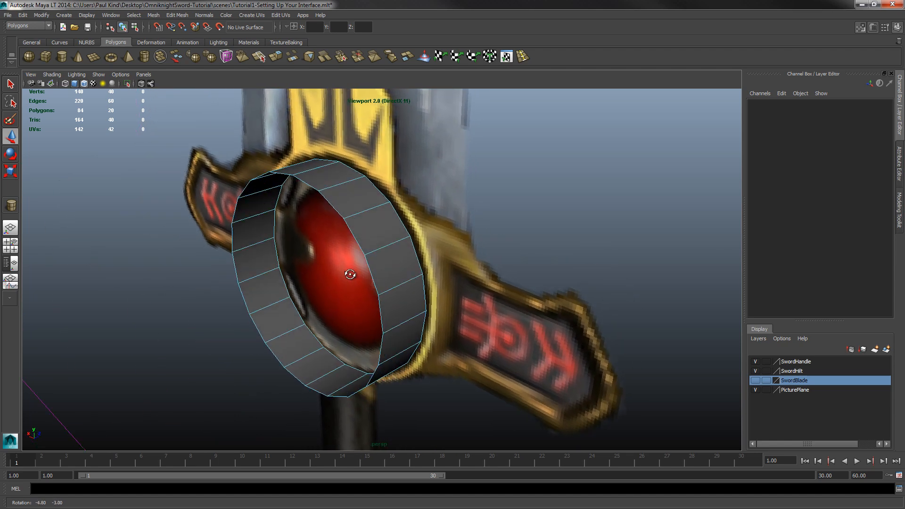
scroll(358, 275, "up", 1)
middle_click_drag(360, 272, 390, 255, "alt")
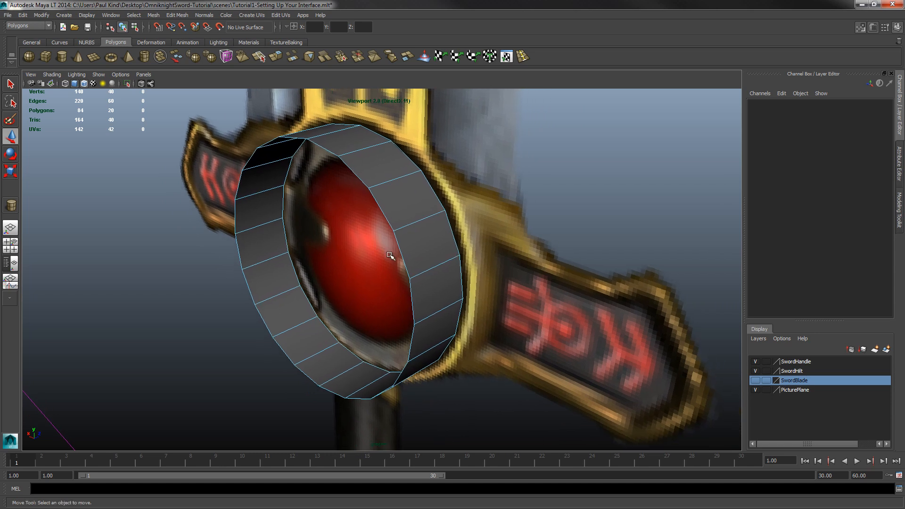
left_click(52, 75)
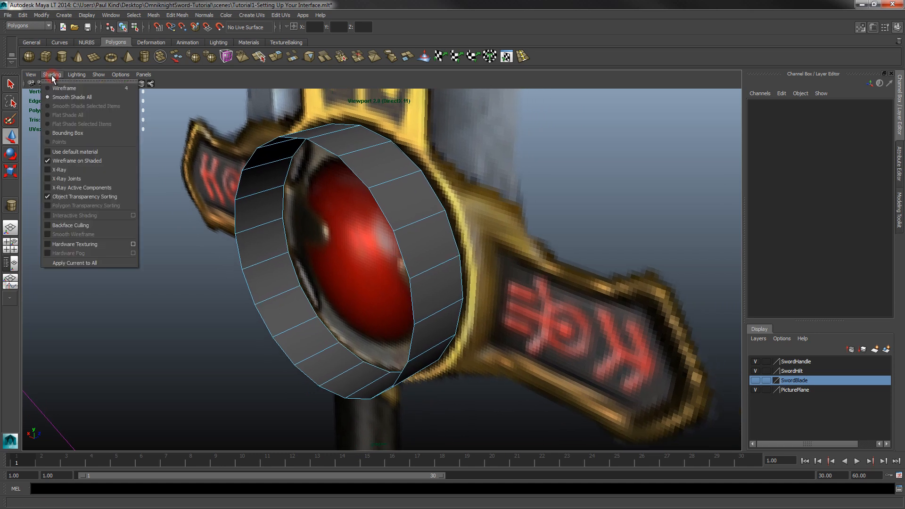
left_click(50, 228)
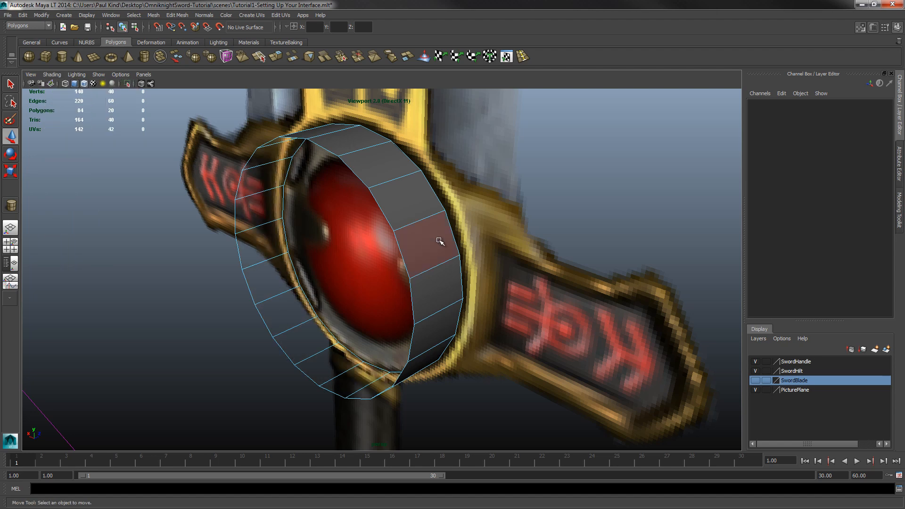
Select the full loop of side faces on the ring, reverse their normals, and clear the selection
left_click_drag(439, 223, 421, 243, "alt")
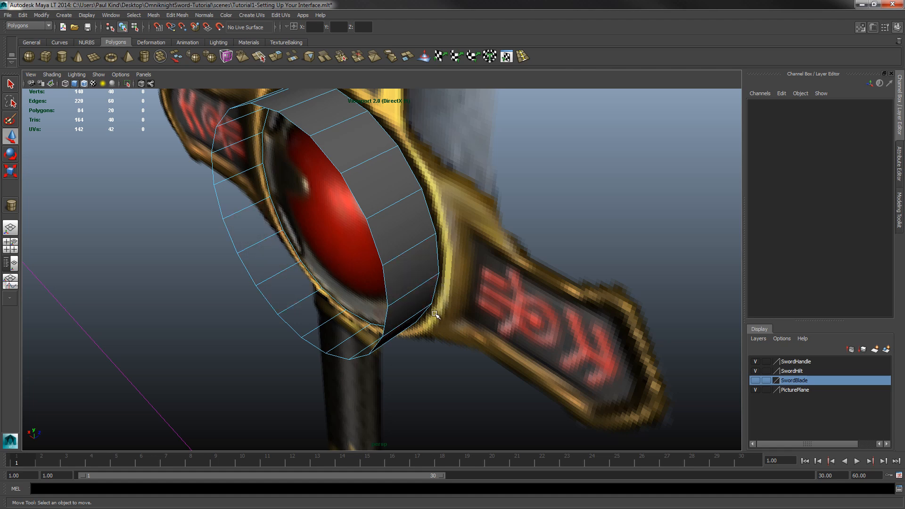
left_click_drag(439, 302, 500, 275, "alt")
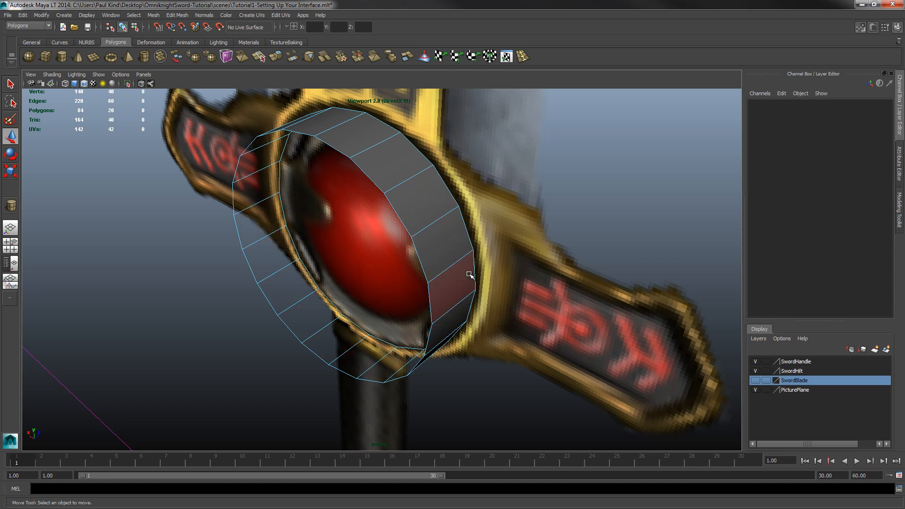
scroll(462, 259, "down", 2)
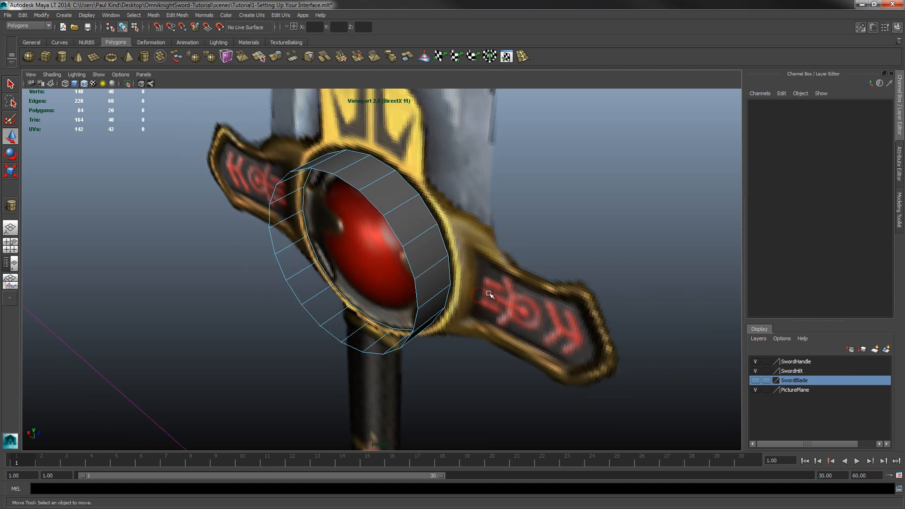
middle_click_drag(553, 311, 494, 287, "alt")
left_click_drag(495, 287, 410, 266, "alt")
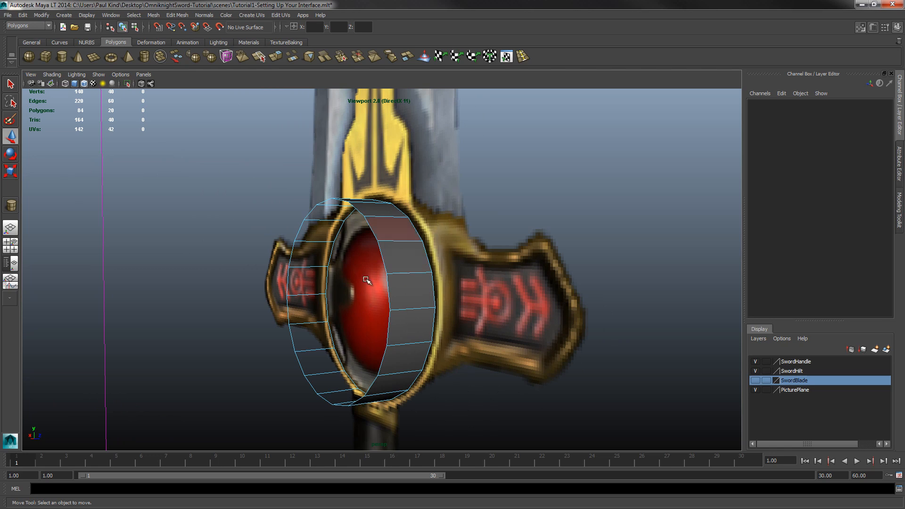
left_click_drag(368, 282, 403, 242, "alt")
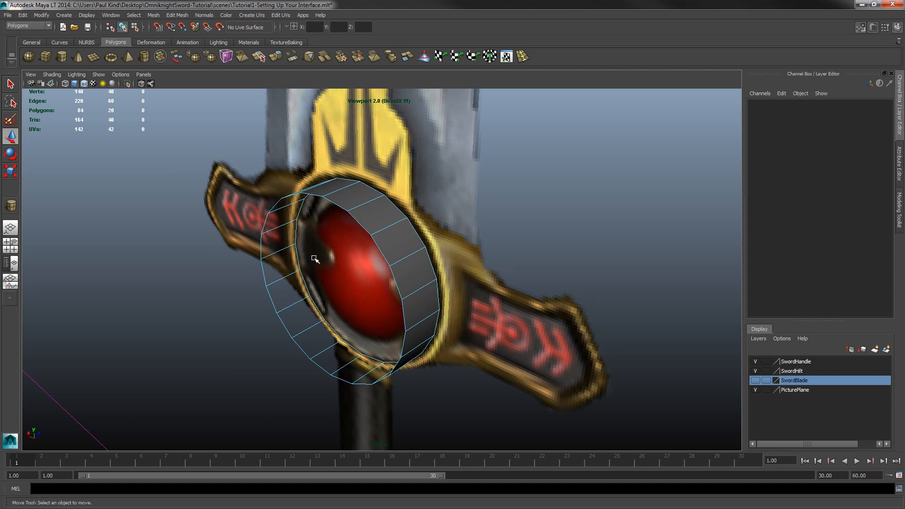
left_click(415, 271)
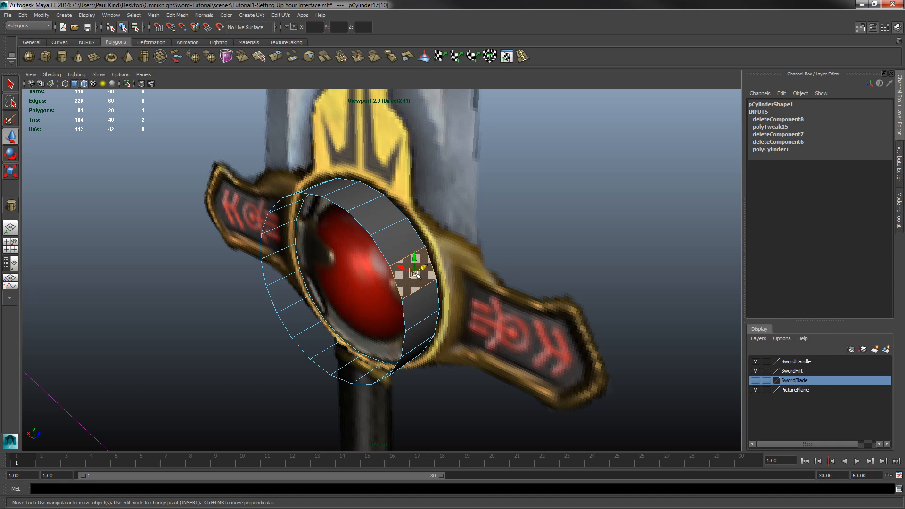
double_click(398, 248, "shift")
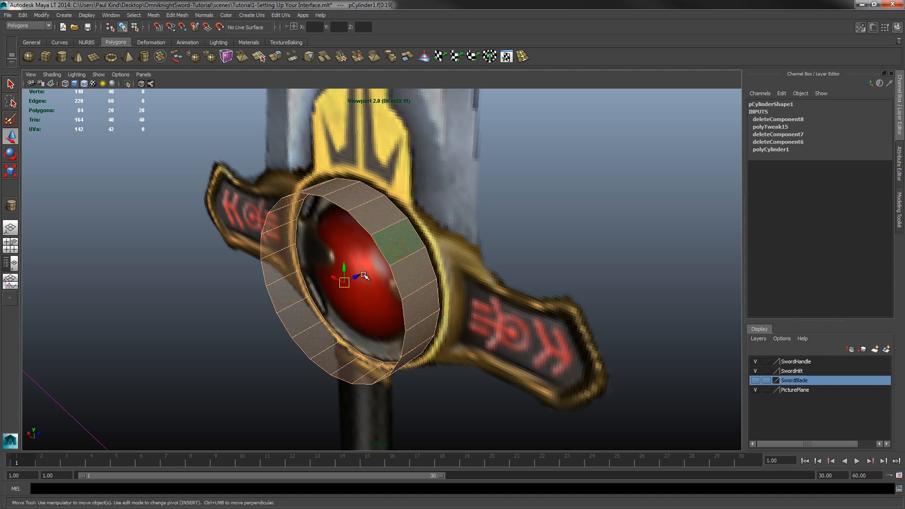
left_click_drag(378, 244, 391, 261, "alt")
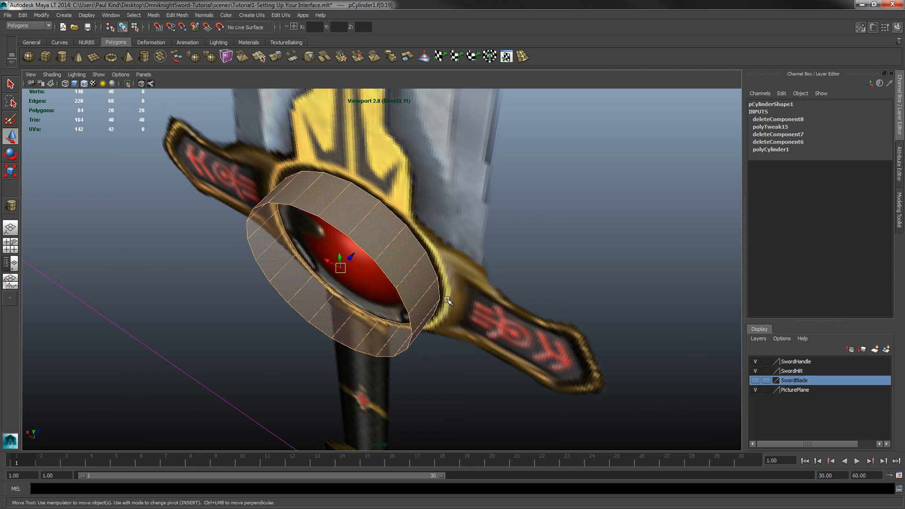
mouse_move(436, 283)
left_mouse_down("alt")
mouse_move(423, 261)
mouse_move(442, 276)
left_mouse_up("alt")
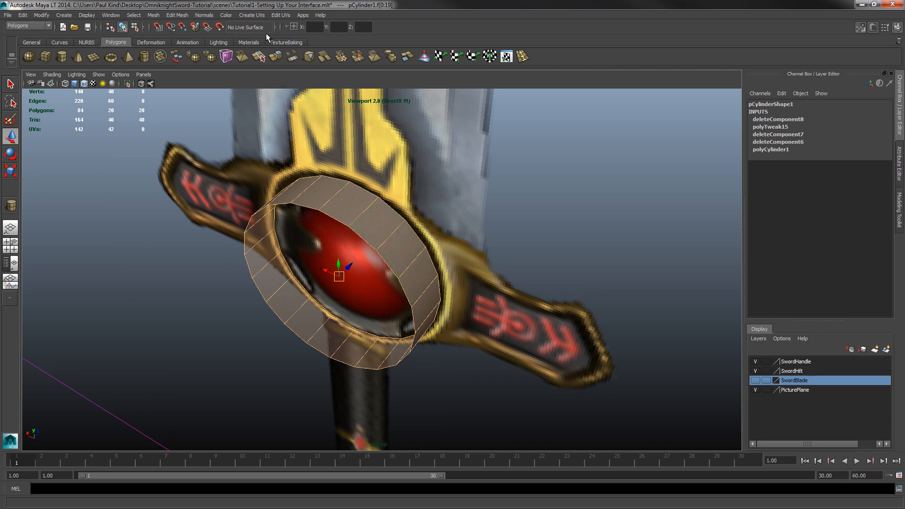
left_click(204, 15)
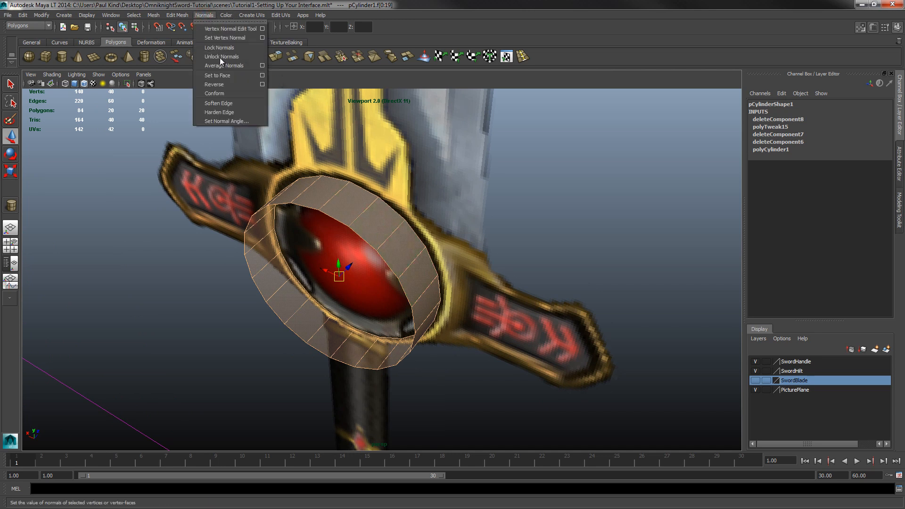
left_click(216, 85)
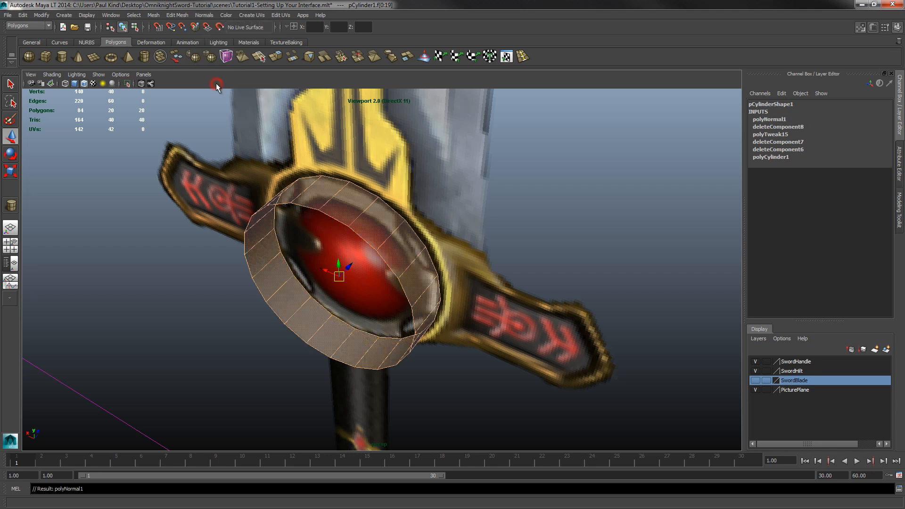
left_click(176, 298)
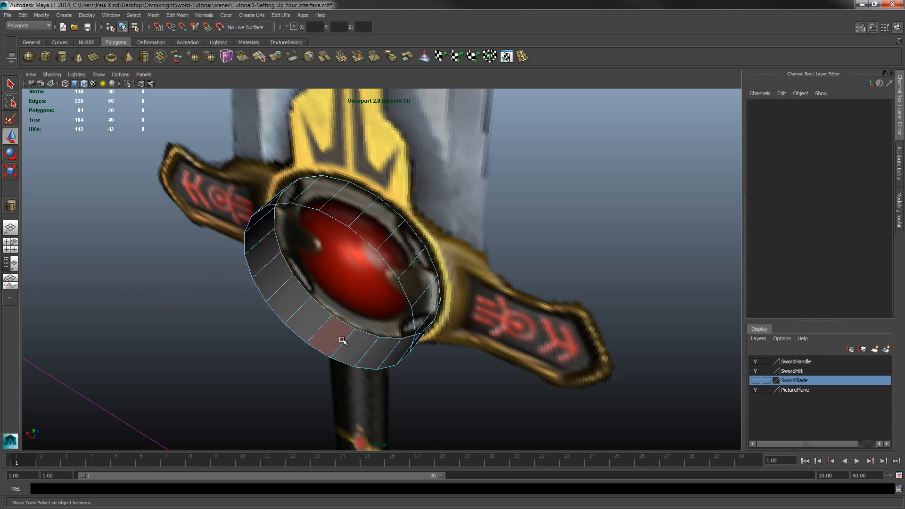
Extrude the ring's front edge loop and scale it outward uniformly to form a narrow flat rim
left_click_drag(347, 329, 411, 327, "alt")
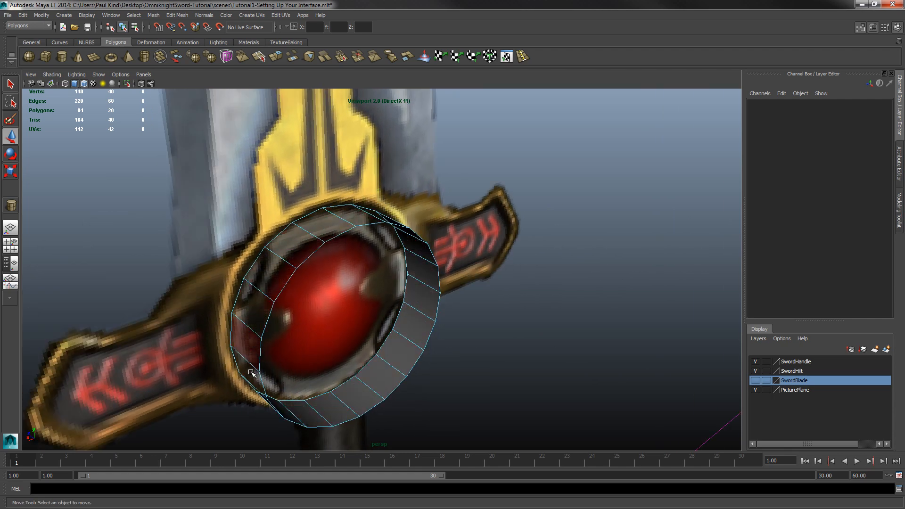
left_click_drag(427, 247, 365, 366, "alt")
right_click(406, 299)
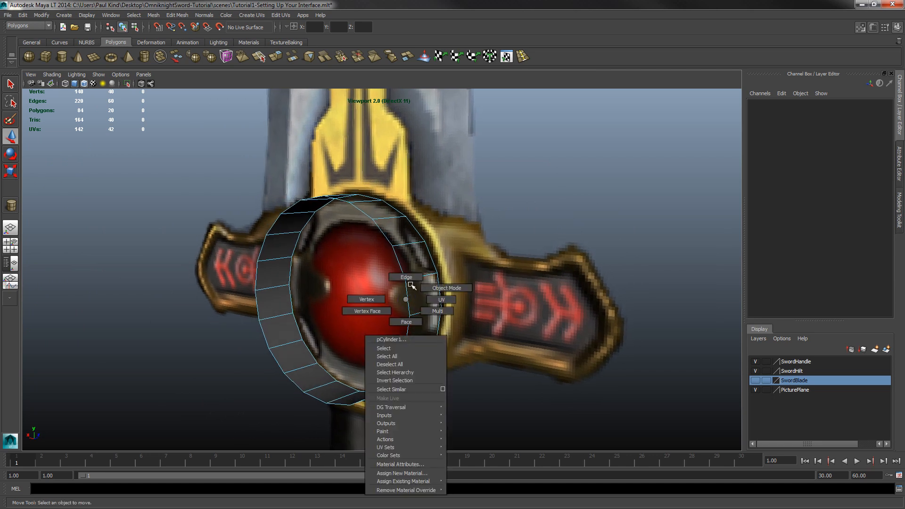
left_click(409, 279)
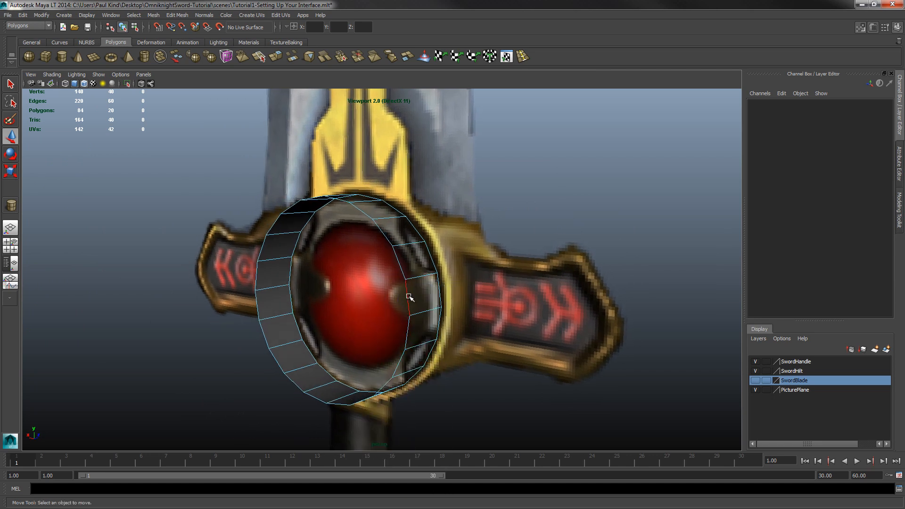
double_click(409, 297)
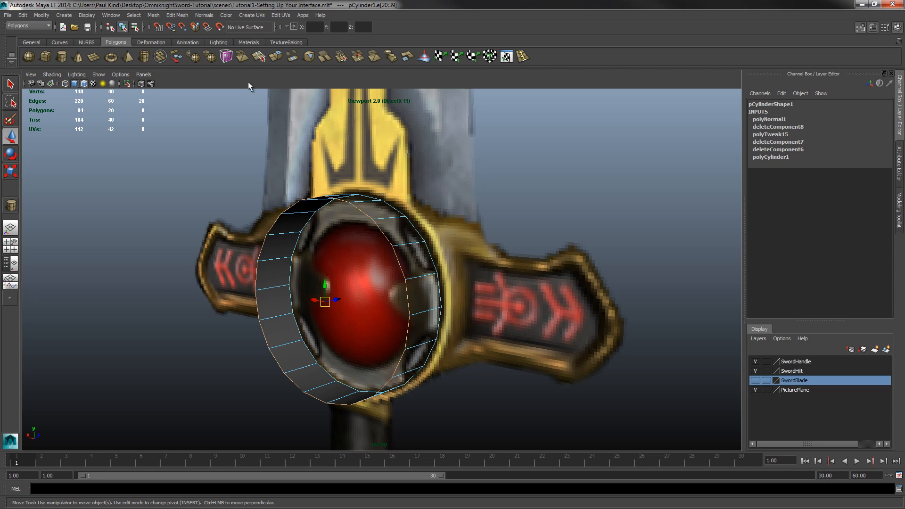
left_click(275, 59)
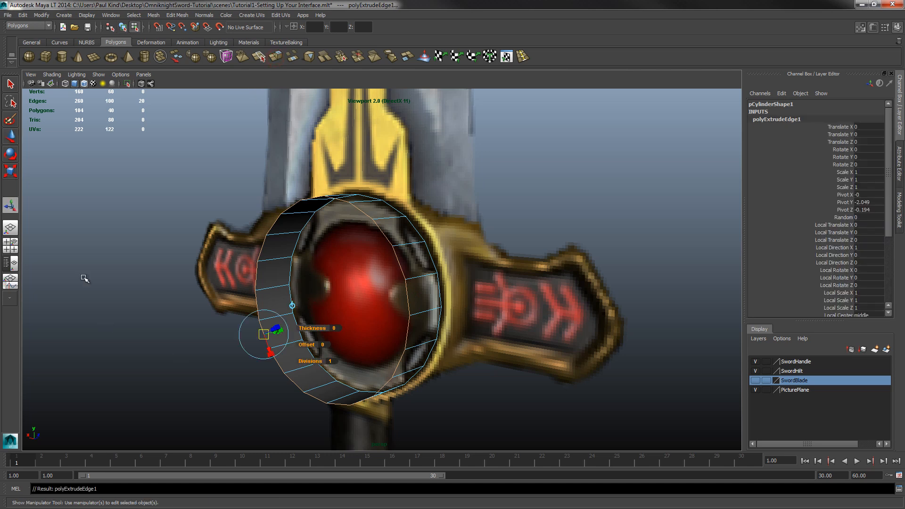
left_click(10, 173)
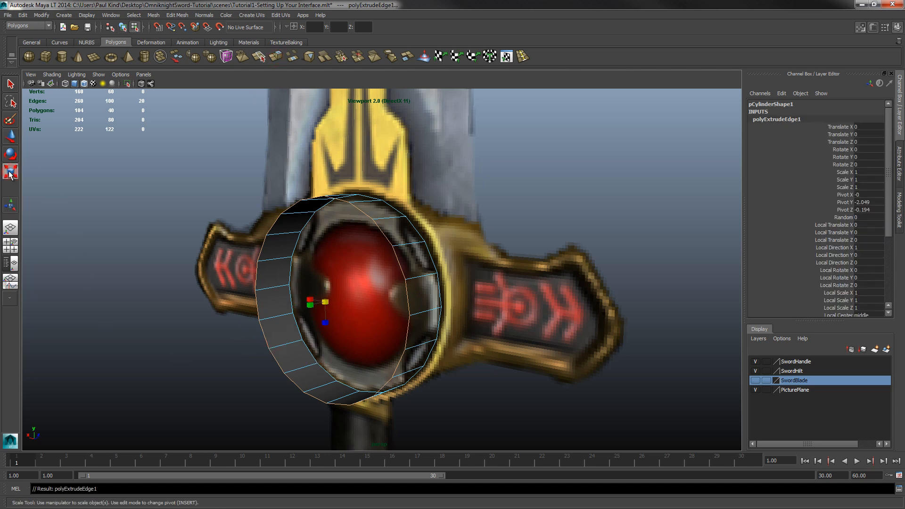
left_click_drag(325, 303, 341, 293)
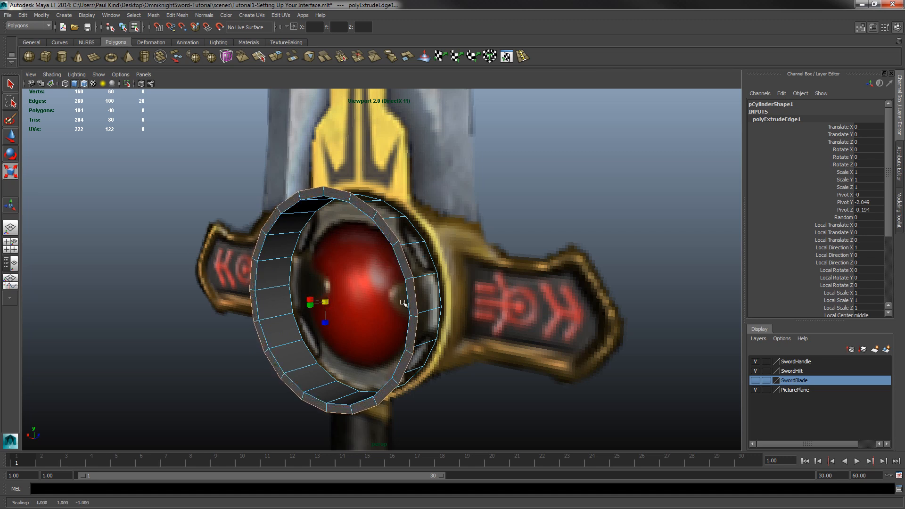
Compare the extruded rim's size with the gold border around the gem in the front and perspective views
scroll(389, 293, "down", 3)
left_click_drag(352, 288, 414, 275, "alt")
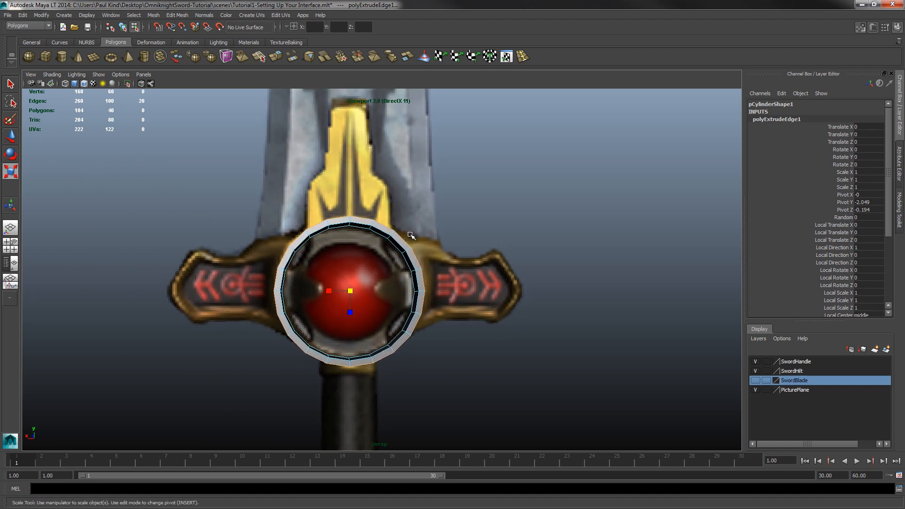
key("space")
key("space")
scroll(383, 342, "down", 2)
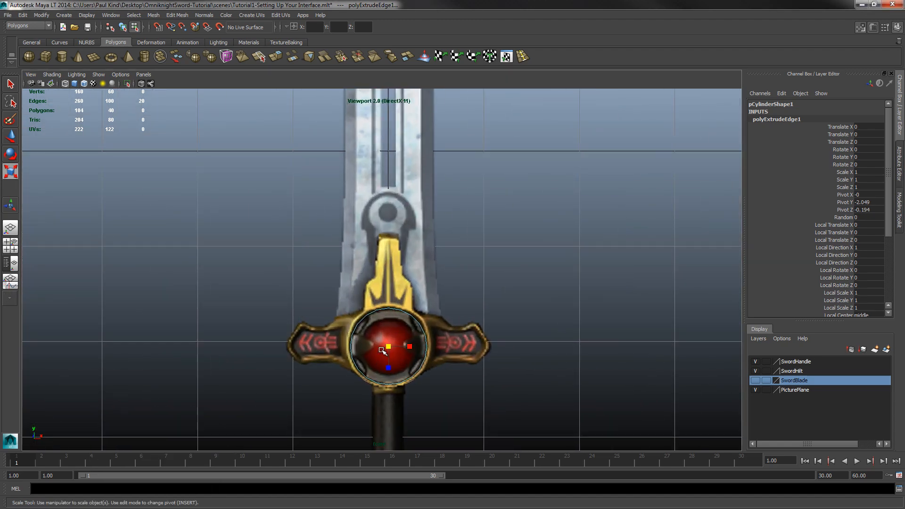
scroll(387, 350, "up", 6)
middle_click_drag(440, 344, 441, 241, "alt")
key("r")
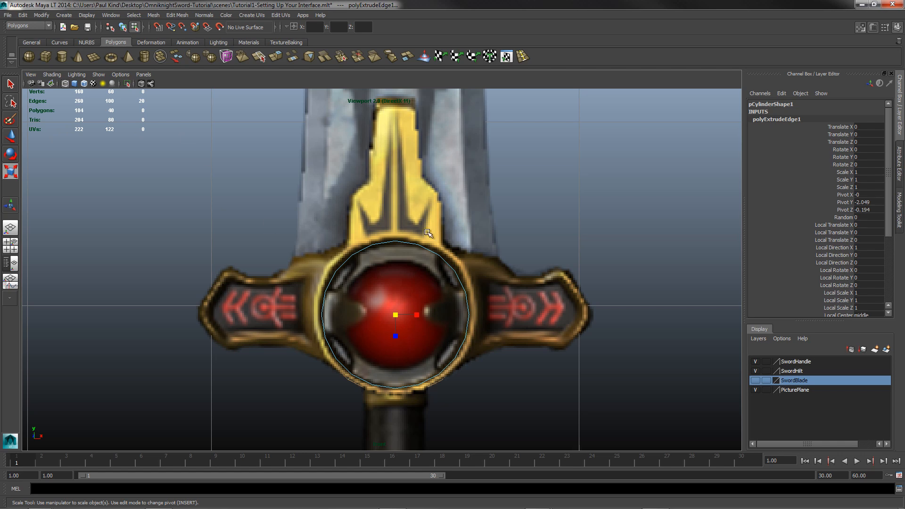
key("space")
key("space")
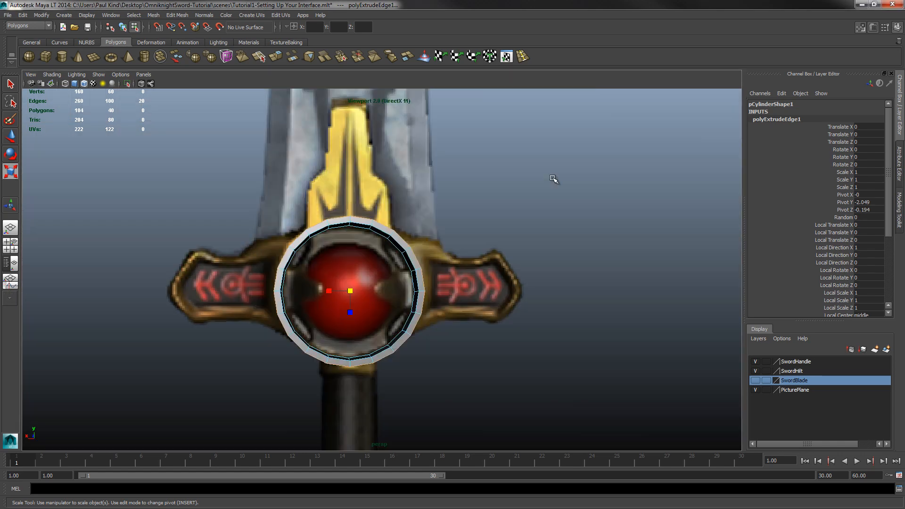
left_click_drag(476, 243, 444, 249, "alt")
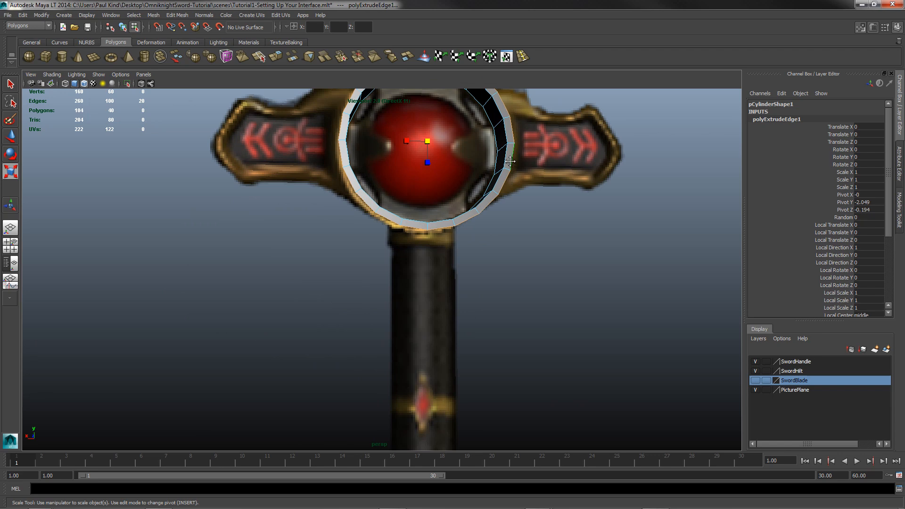
left_click_drag(509, 162, 439, 145, "alt")
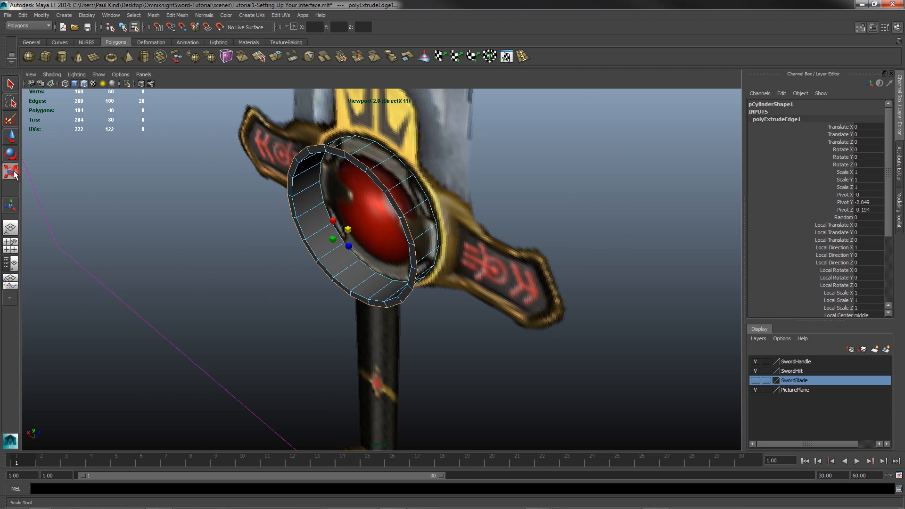
key("q")
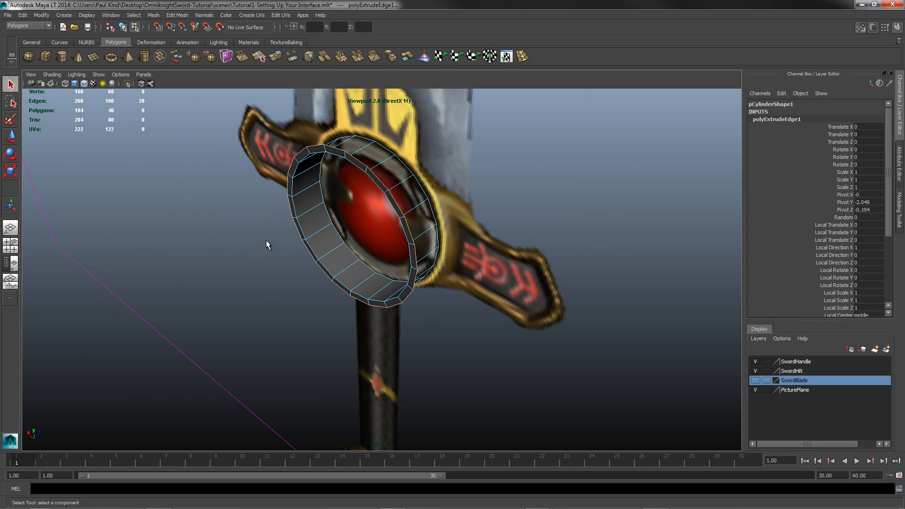
Return the ring to object mode and rotate the whole object to -180 degrees in Y
right_click_drag(342, 243, 357, 228)
left_click(357, 283)
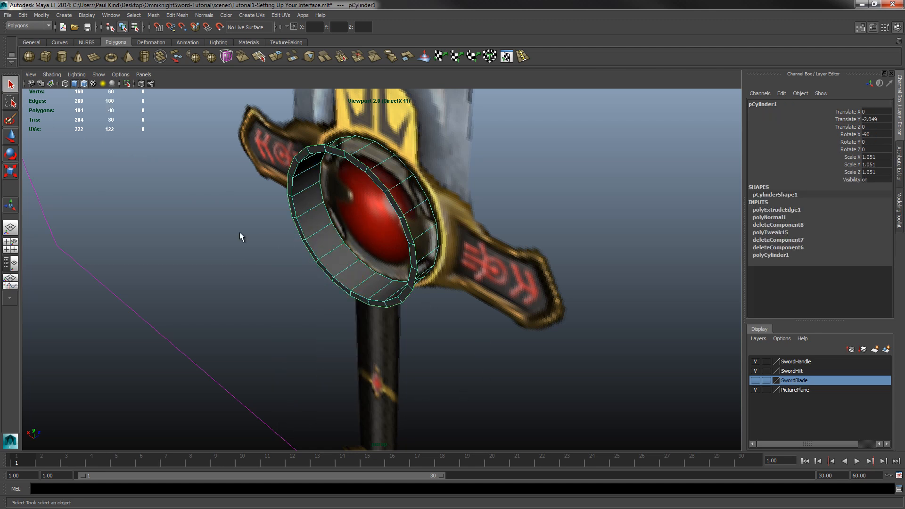
left_click(11, 154)
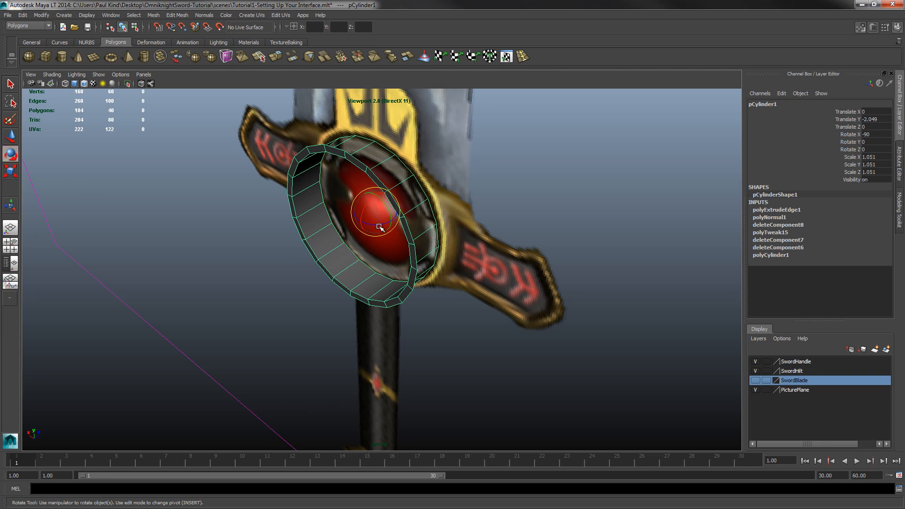
left_click_drag(379, 225, 259, 215)
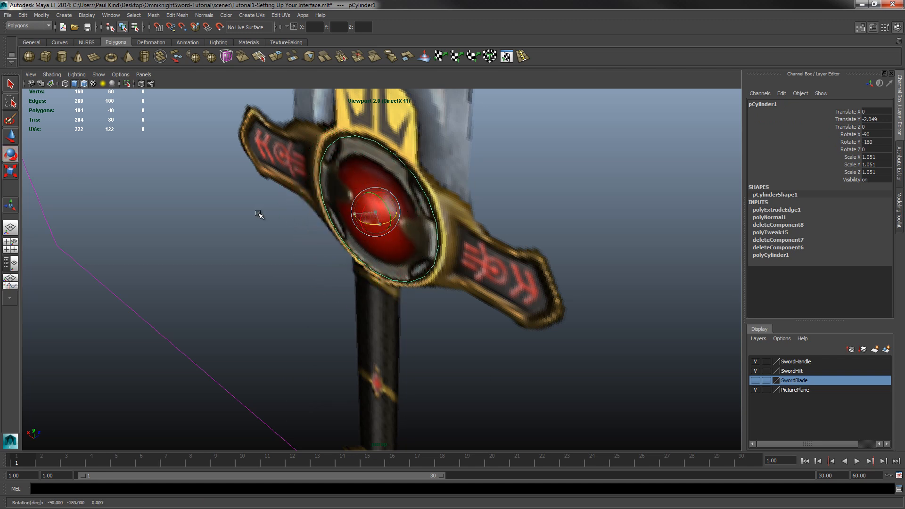
Examine the flipped ring against the gold border around the gem in the front and perspective views
left_click_drag(522, 262, 322, 254, "alt")
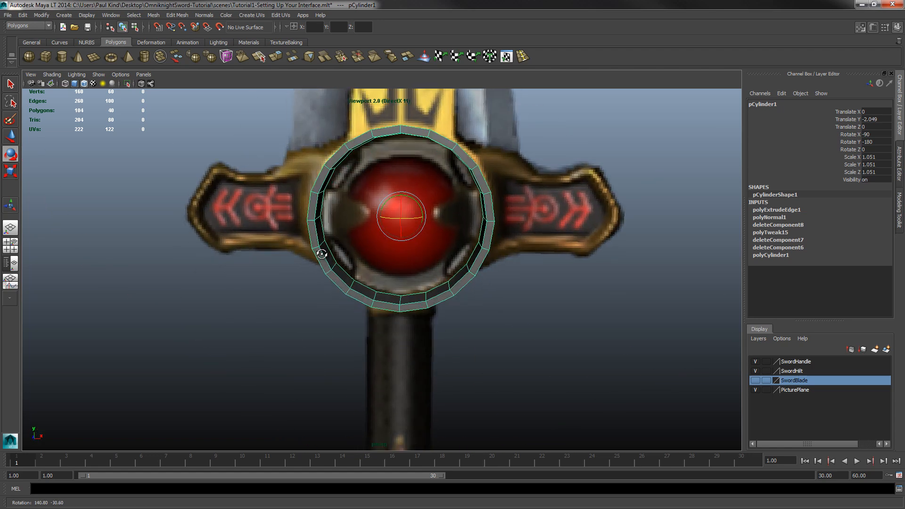
key("space")
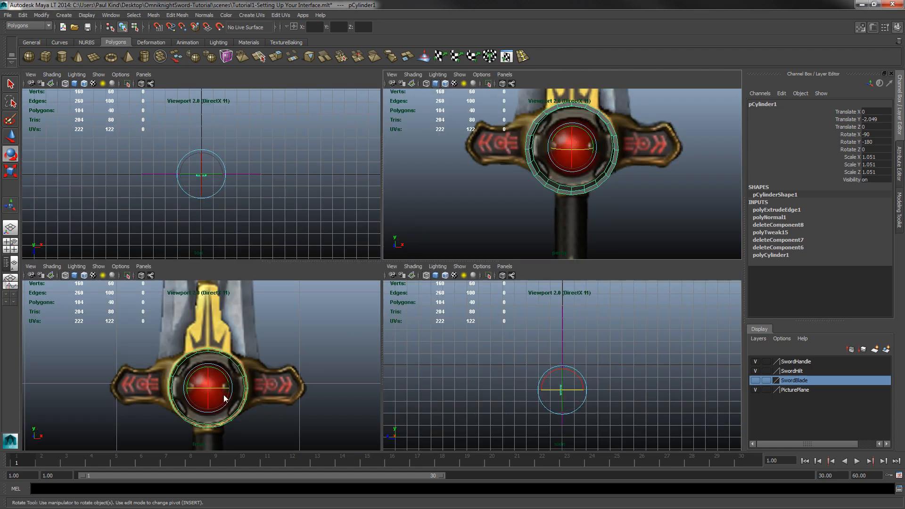
key("space")
scroll(335, 378, "up", 5)
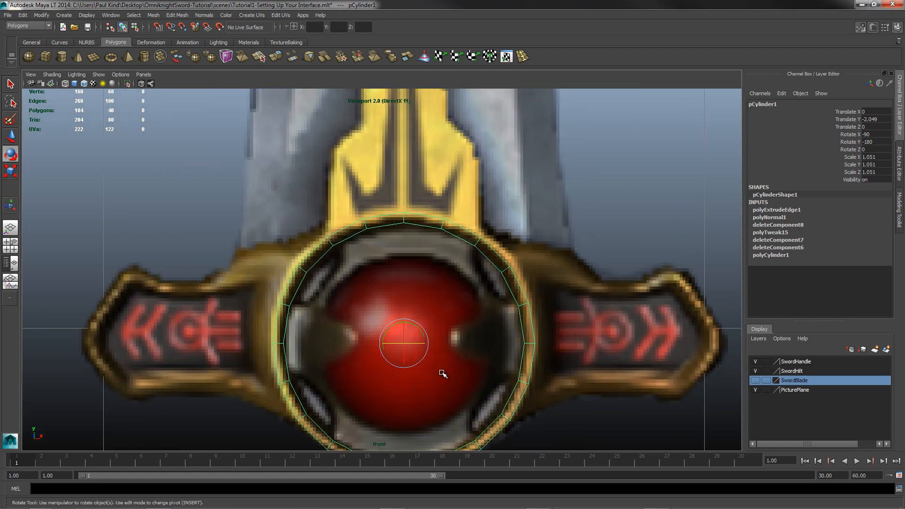
middle_click_drag(443, 373, 400, 323, "alt")
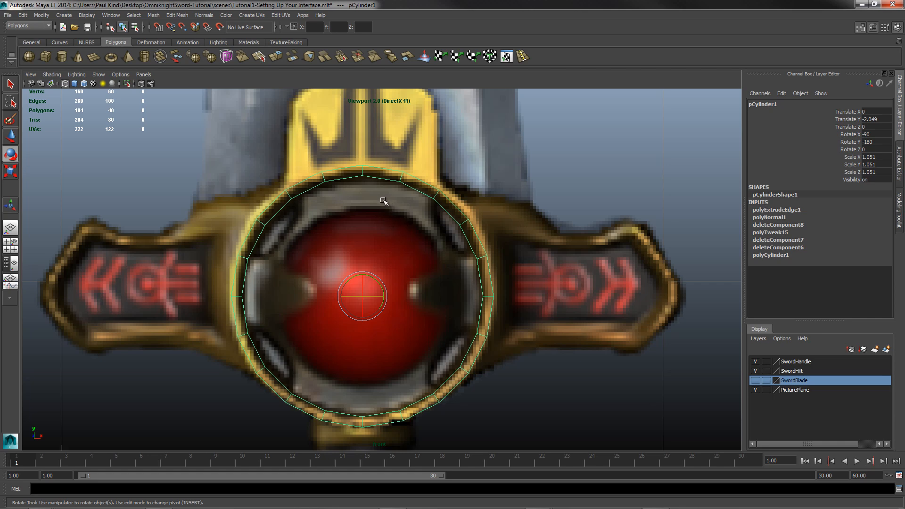
key("space")
key("space")
left_click_drag(539, 218, 505, 220, "alt")
scroll(443, 263, "up", 5)
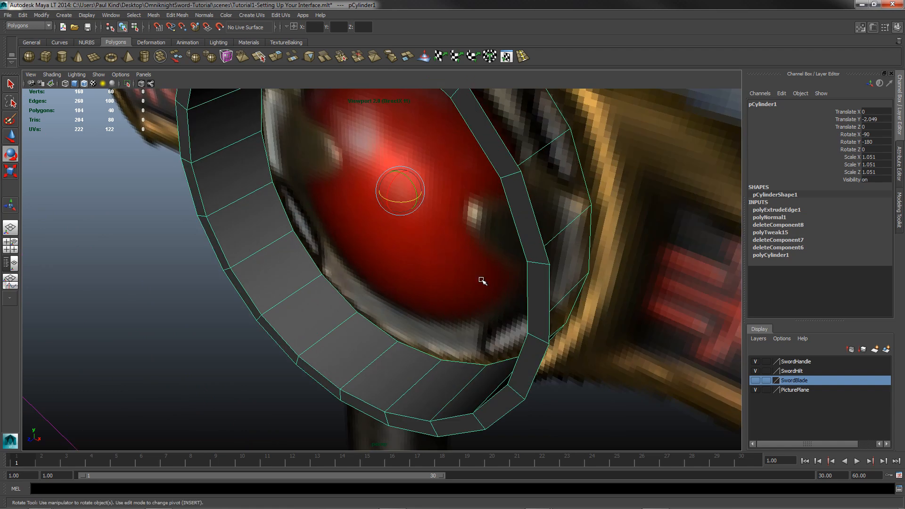
scroll(481, 280, "down", 3)
middle_click_drag(489, 274, 413, 316, "alt")
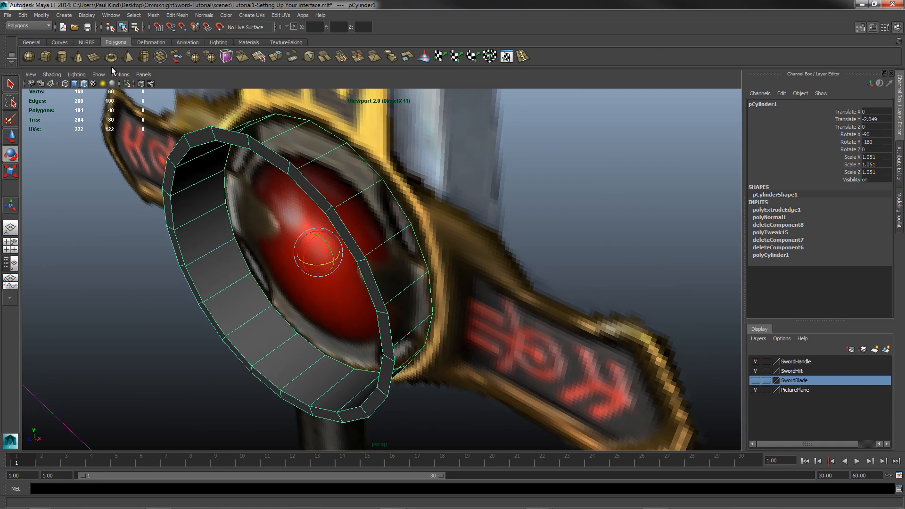
Extrude the rim's outer edge loop and pull it back along Z to form the ring's outer wall
right_click_drag(335, 215, 333, 197)
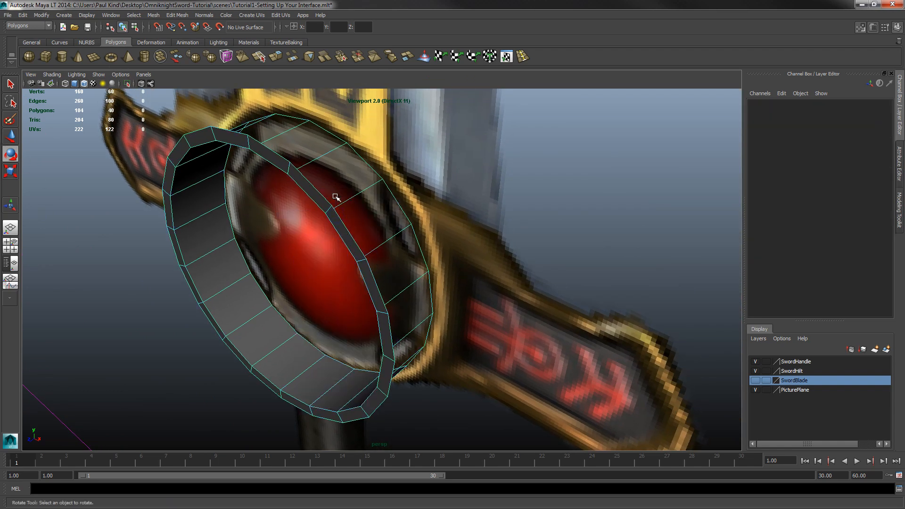
left_click(350, 240)
double_click(350, 239)
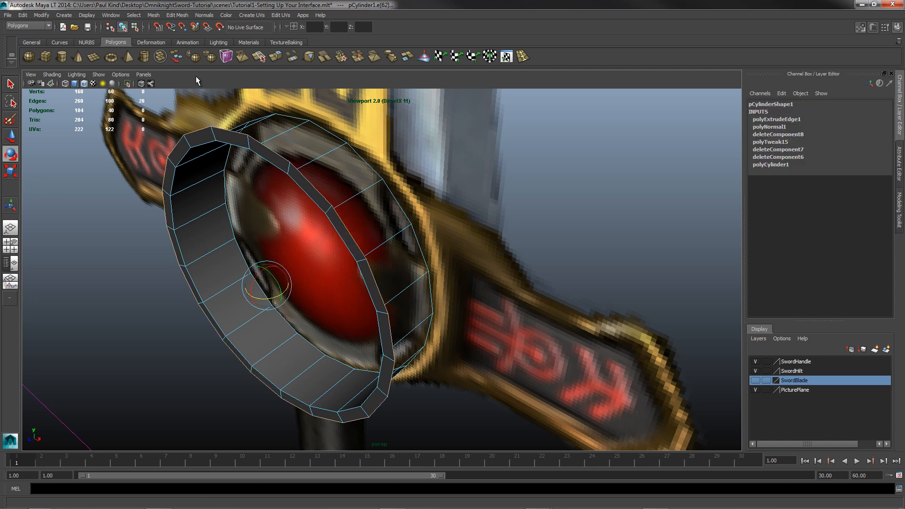
left_click(278, 58)
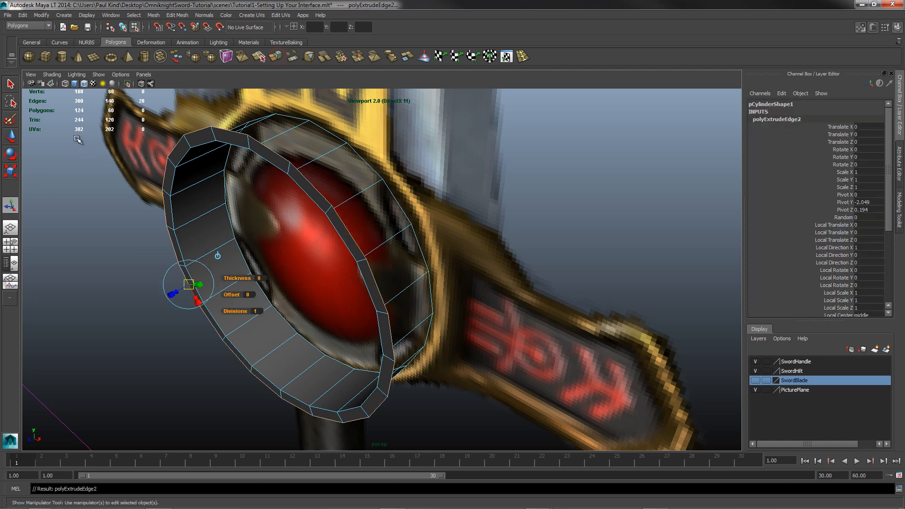
key("w")
left_click_drag(251, 294, 316, 285)
Set the extruded edge loop's Z position to 0 and check the outer wall from both sides
left_click(365, 28)
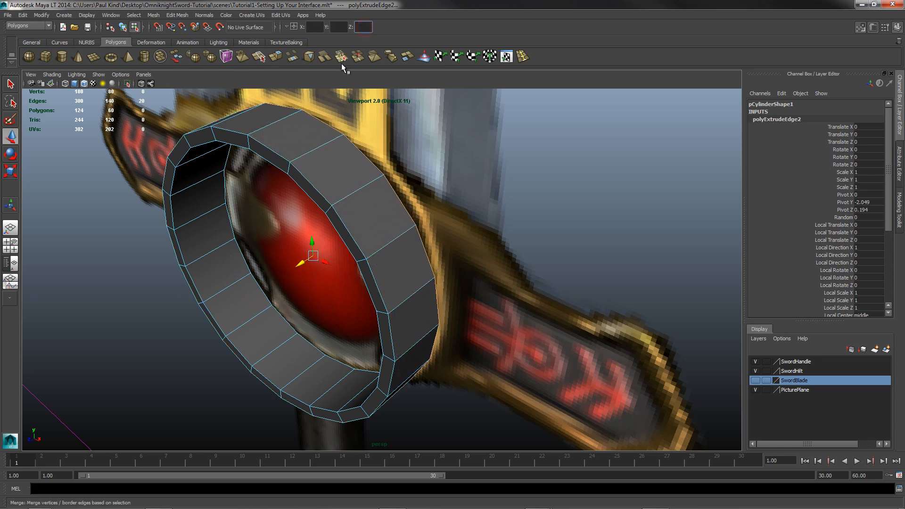
type("0")
key("Return")
mouse_move(357, 339)
left_mouse_down("alt")
mouse_move(329, 365)
mouse_move(443, 343)
mouse_move(299, 357)
mouse_move(324, 366)
mouse_move(328, 379)
mouse_move(309, 347)
mouse_move(377, 343)
mouse_move(331, 317)
mouse_move(388, 306)
mouse_move(331, 360)
mouse_move(346, 349)
left_mouse_up("alt")
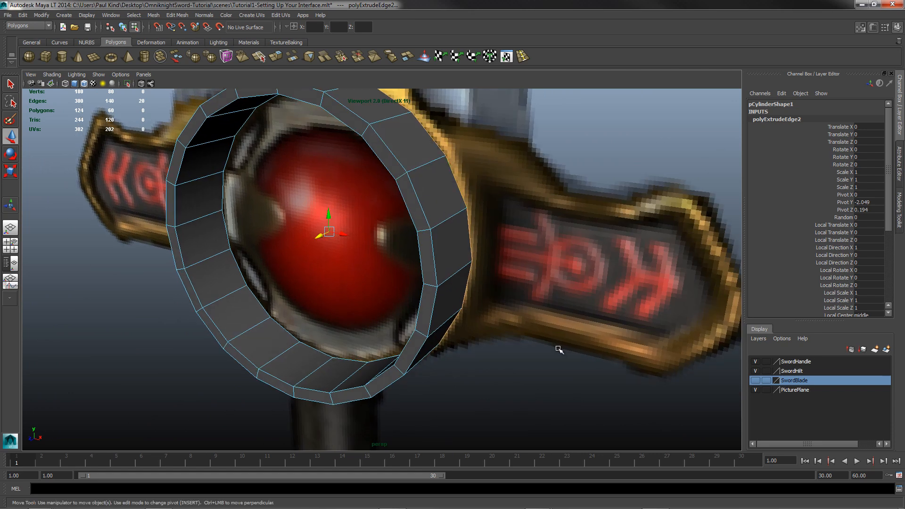
left_click_drag(241, 263, 434, 185, "alt")
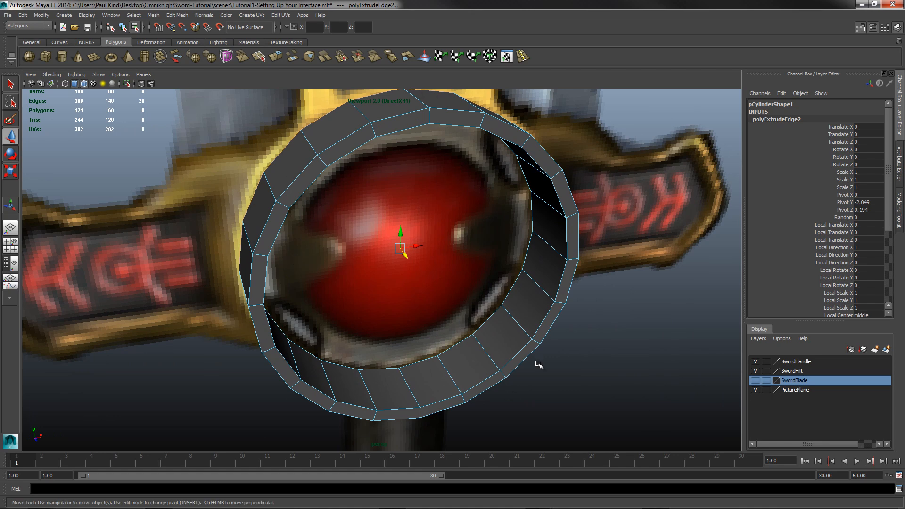
left_click_drag(433, 285, 421, 231, "alt")
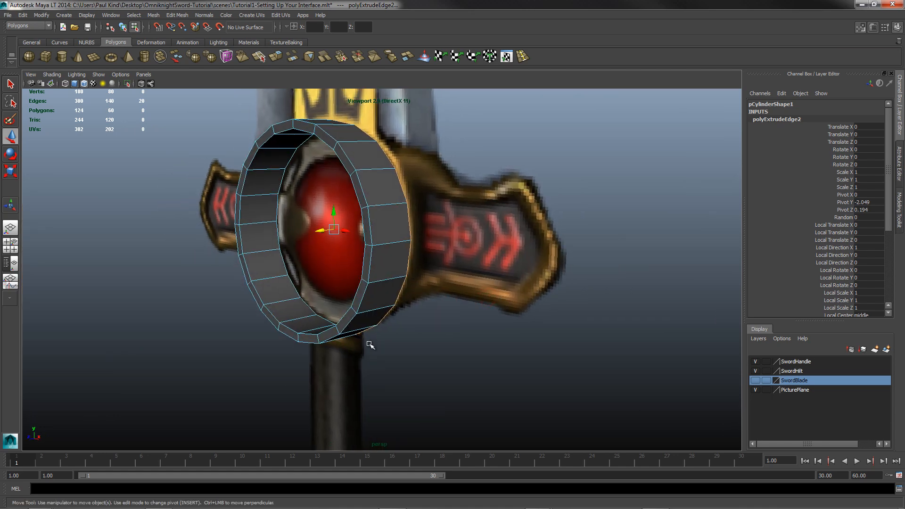
Select six outer wall faces facing the right crossguard arm and extrude them outward along X to about 0.493
right_click_drag(383, 186, 385, 210)
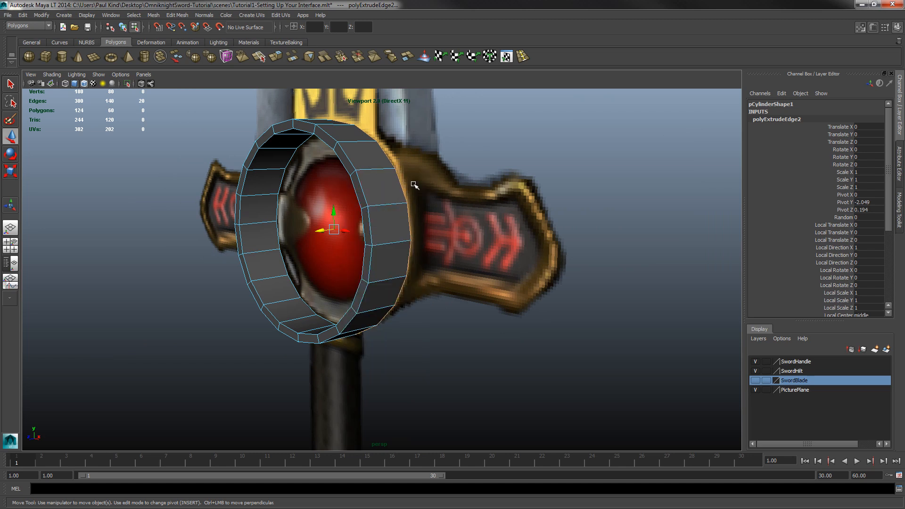
left_click(373, 162)
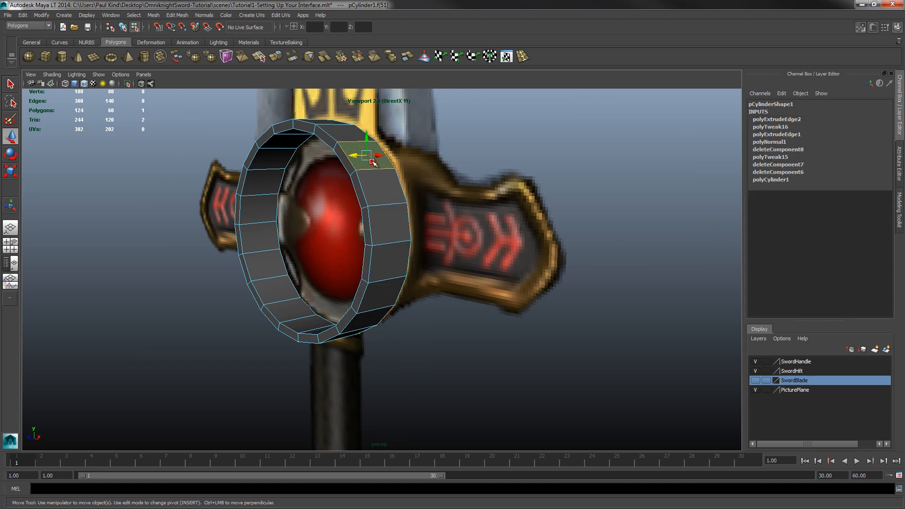
left_click(383, 188, "shift")
left_click(396, 222, "shift")
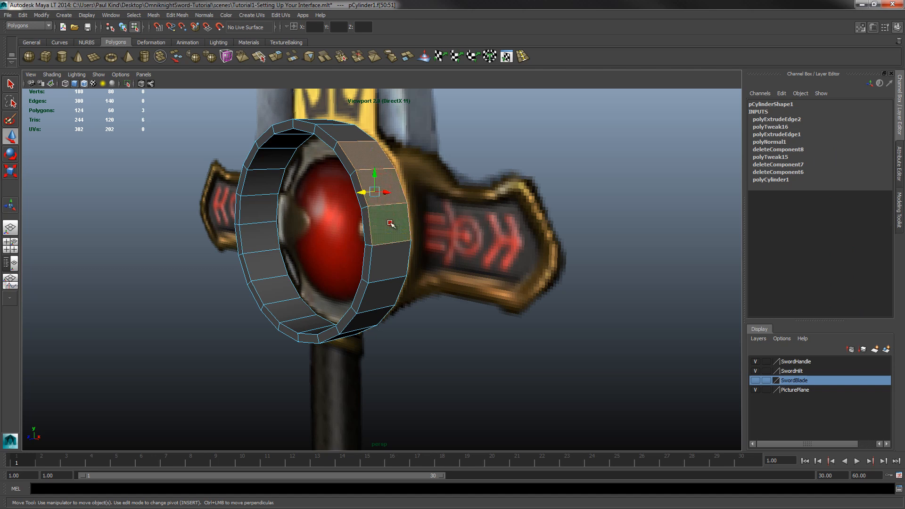
left_click(390, 265, "shift")
left_click(391, 295, "shift")
left_click_drag(415, 302, 491, 315, "alt")
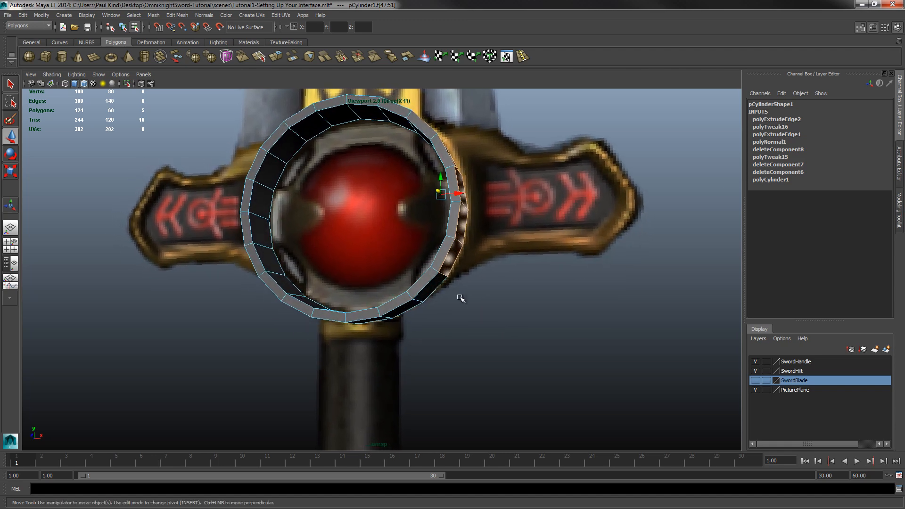
left_click(442, 282, "shift")
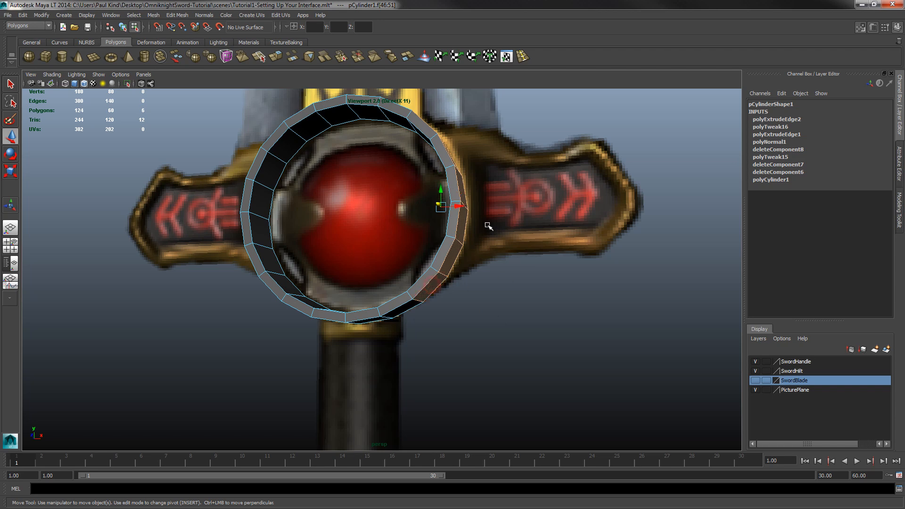
mouse_move(487, 225)
left_mouse_down("alt")
mouse_move(497, 259)
mouse_move(476, 243)
mouse_move(483, 241)
left_mouse_up("alt")
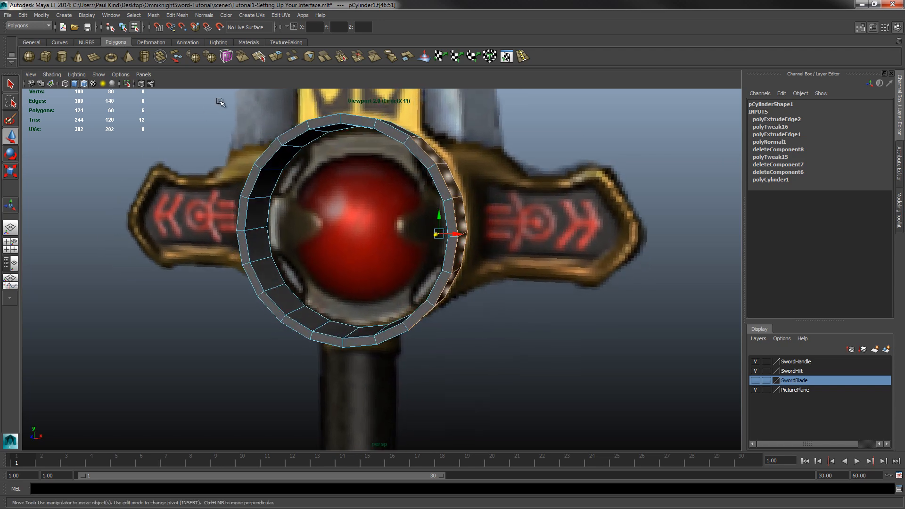
left_click(277, 56)
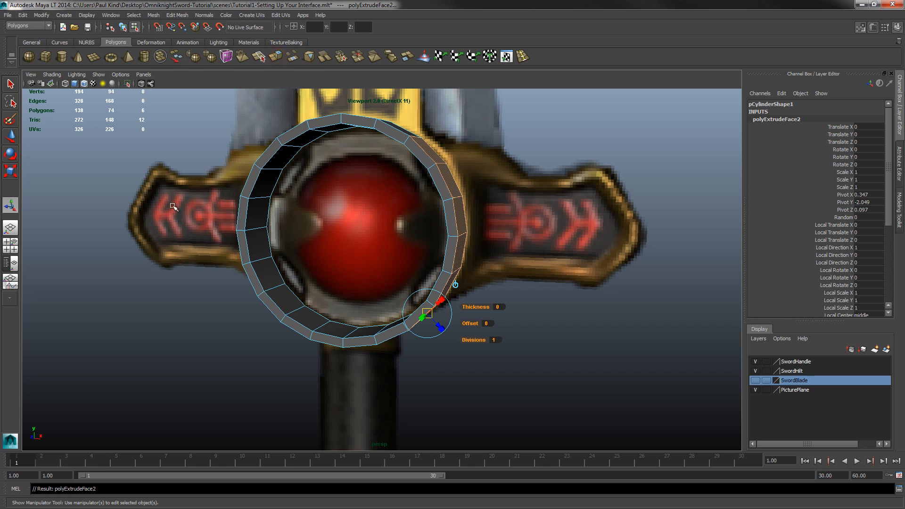
left_click(10, 137)
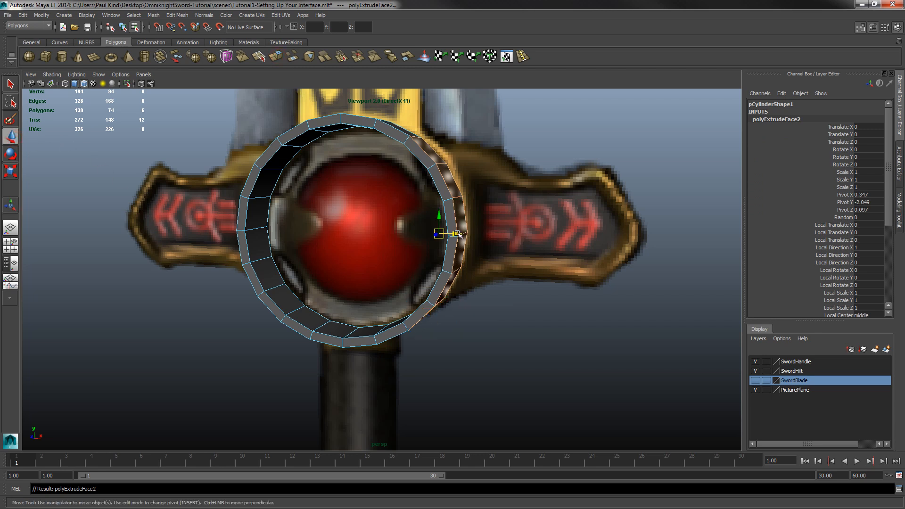
left_click_drag(458, 234, 499, 243)
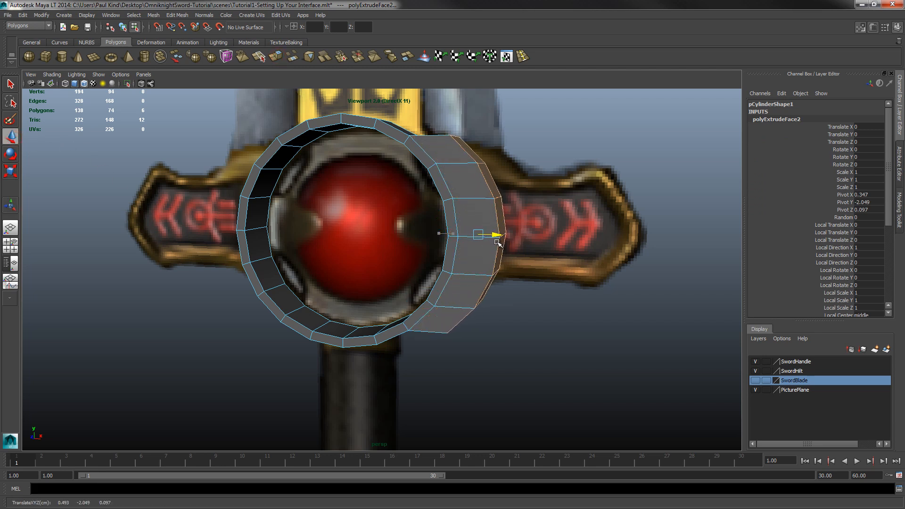
Scale the extruded end faces down vertically and raise them to about Y -2.013 to follow the crossguard's taper
left_click(11, 172)
mouse_move(478, 257)
left_mouse_down()
mouse_move(459, 235)
mouse_move(474, 238)
mouse_move(478, 255)
left_mouse_up()
left_click(11, 137)
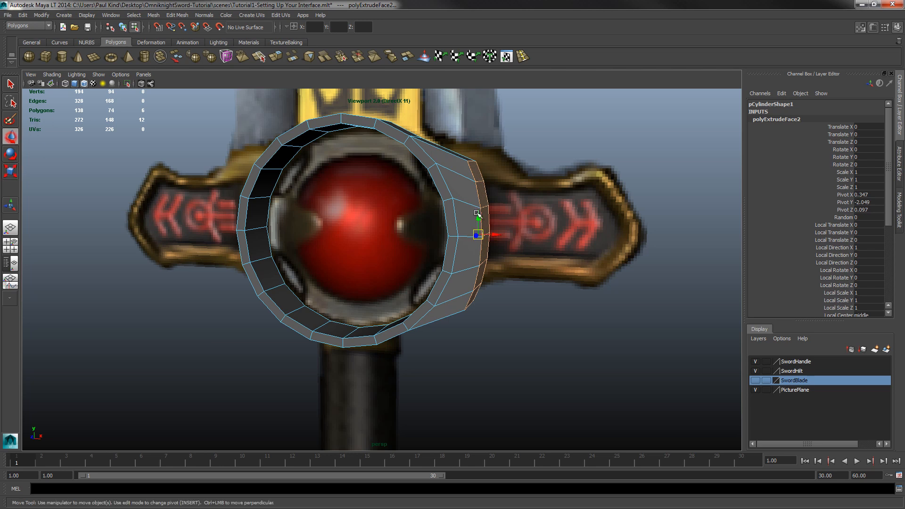
left_click_drag(480, 216, 484, 208)
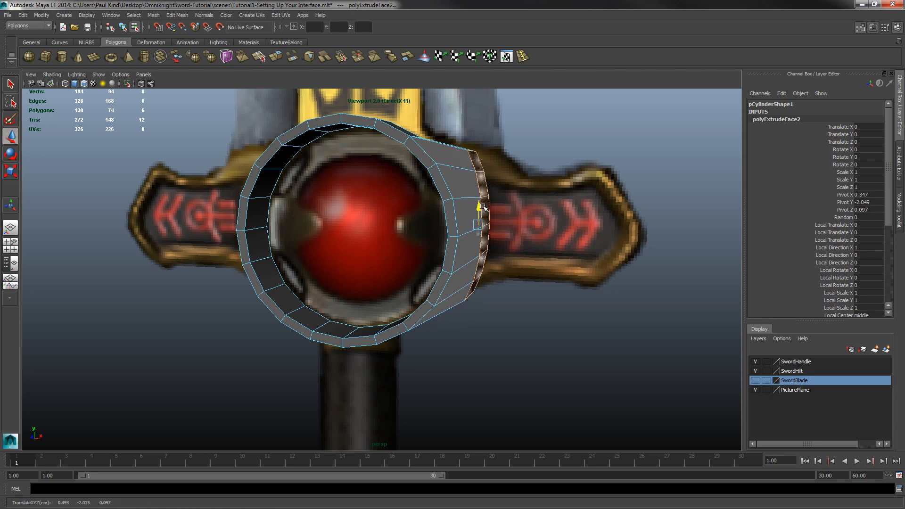
Extrude the six end faces again and move them outward along X to about 0.608
left_click(277, 57)
left_click(10, 137)
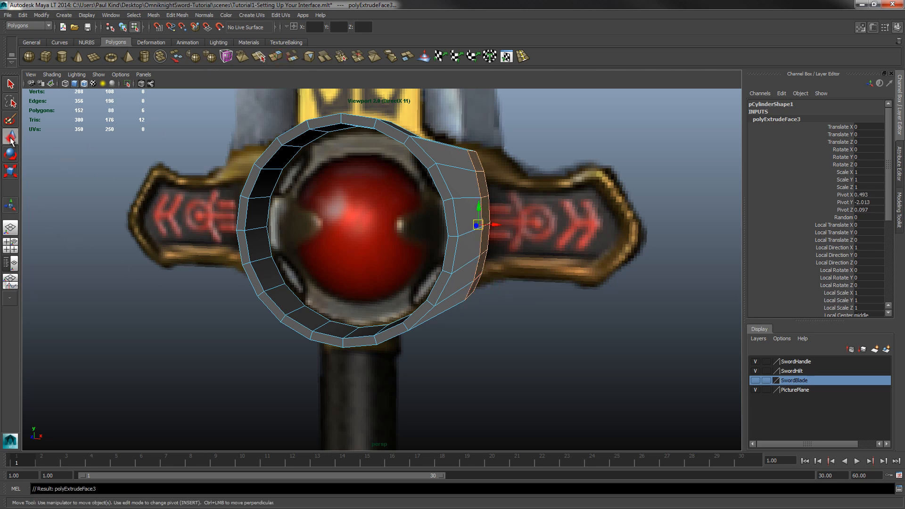
left_click_drag(496, 227, 528, 239)
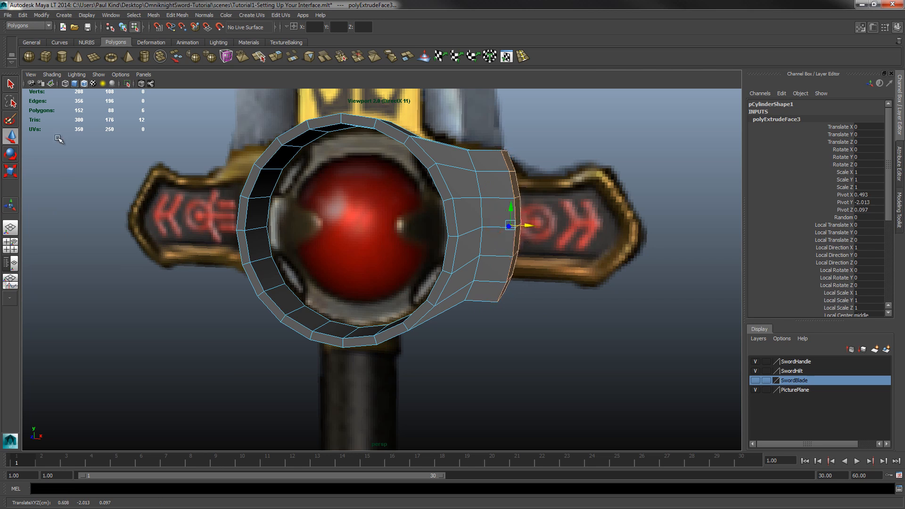
Scale the new end faces vertically to about 0.92 and adjust their height slightly to match the crossguard outline
key("r")
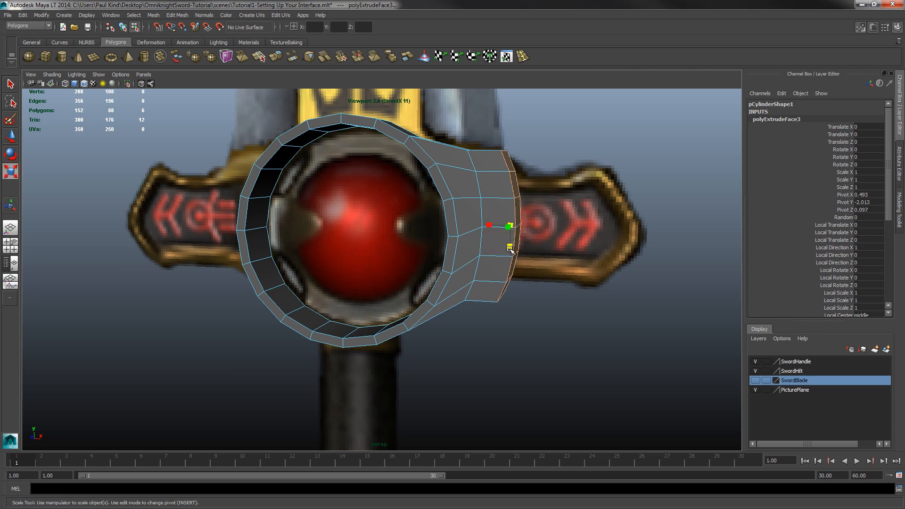
left_click_drag(512, 249, 513, 245)
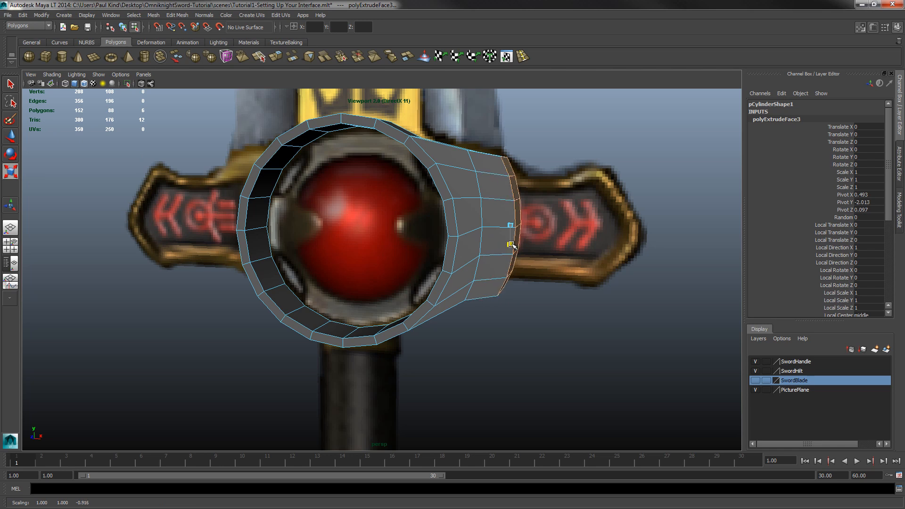
left_click(10, 136)
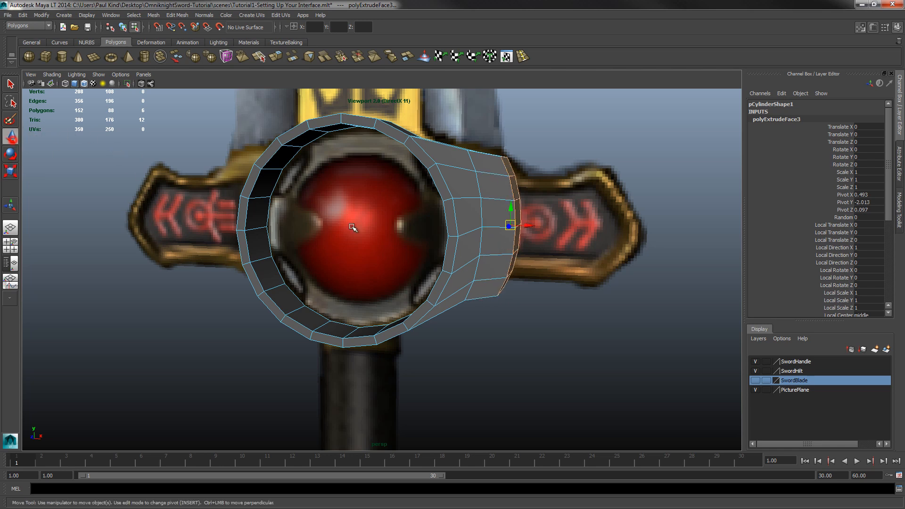
left_click_drag(514, 208, 515, 207)
Select the five lower end faces, leaving out the topmost one, and extrude them along X to about 0.761
left_click_drag(611, 275, 573, 232, "alt")
left_click(452, 203)
left_click(454, 230, "shift")
left_click(457, 258, "shift")
left_click(453, 282, "shift")
left_click(450, 298, "shift")
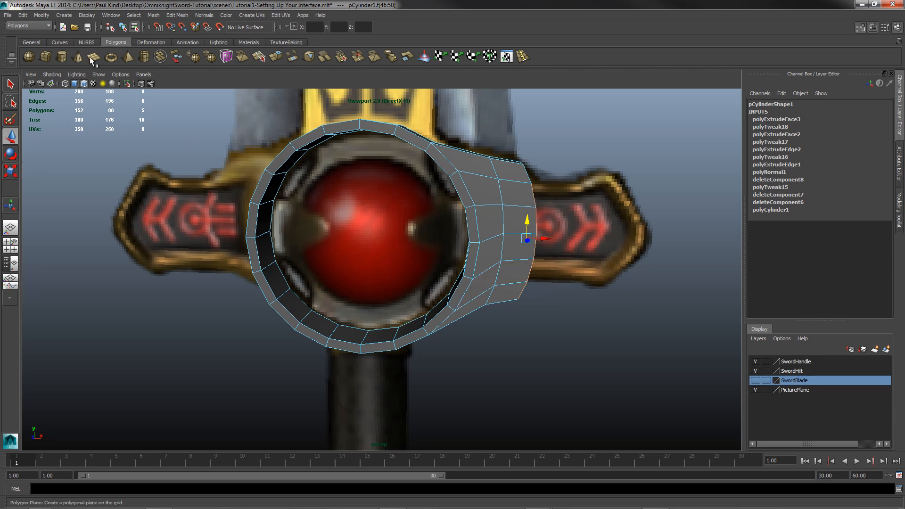
left_click(278, 57)
key("w")
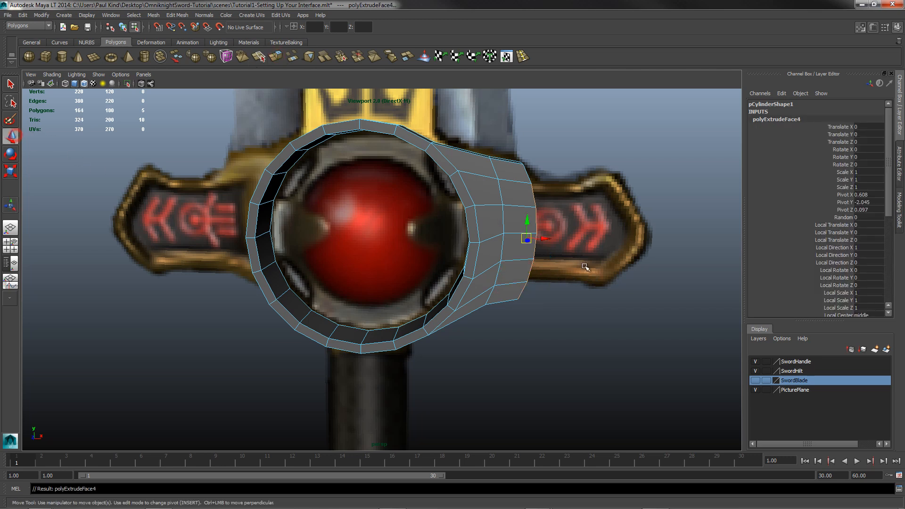
left_click_drag(555, 241, 589, 250)
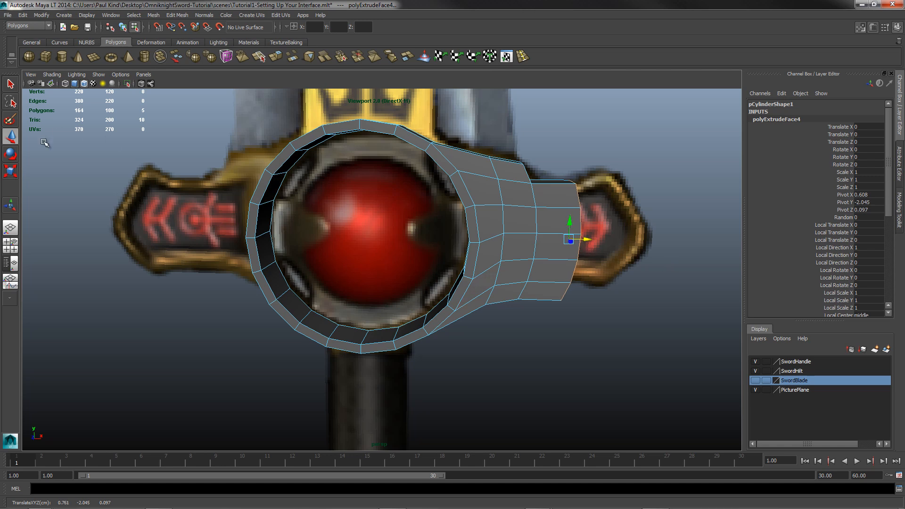
Scale the new end faces down vertically and raise them to about Y -2.019 to follow the crossguard's taper
key("r")
left_click_drag(568, 260, 399, 274)
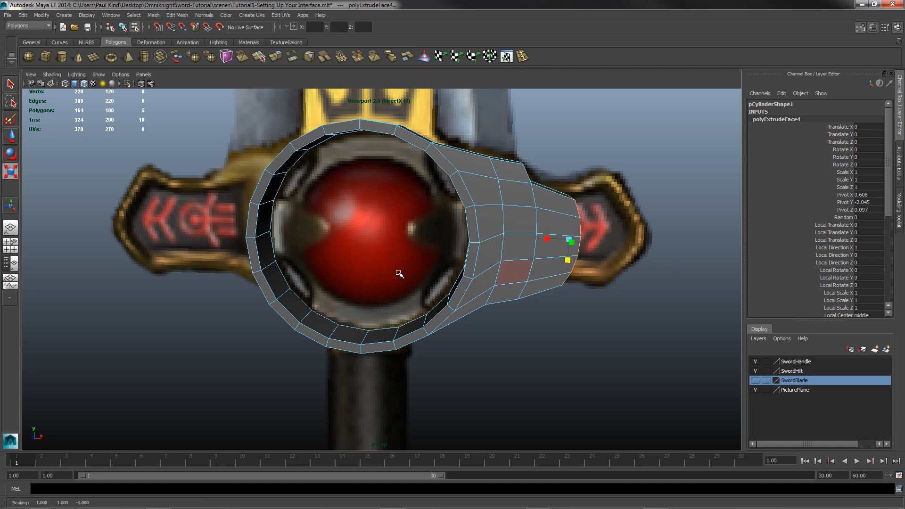
left_click(11, 137)
left_click_drag(575, 229, 571, 216)
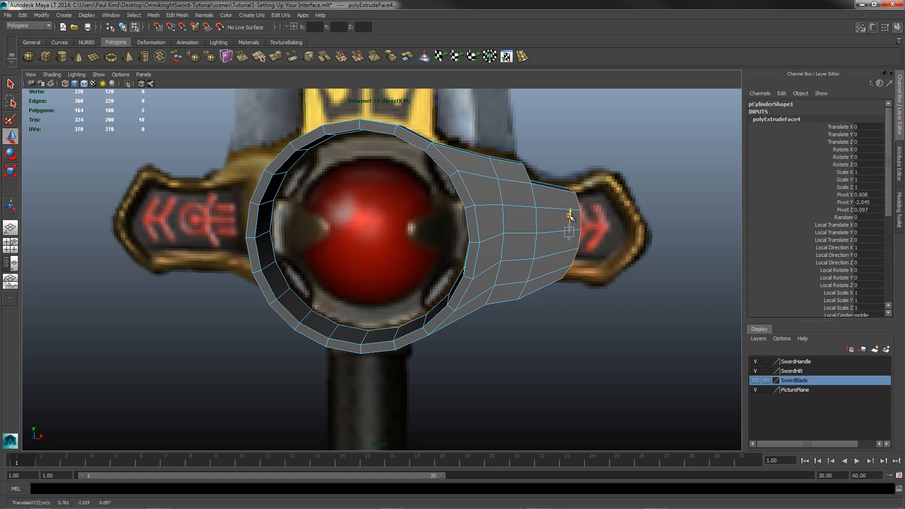
Flatten the end faces along X, enlarge them slightly vertically, and reposition them at about X 0.749, Y -2.035
left_click_drag(608, 244, 631, 249, "alt")
key("r")
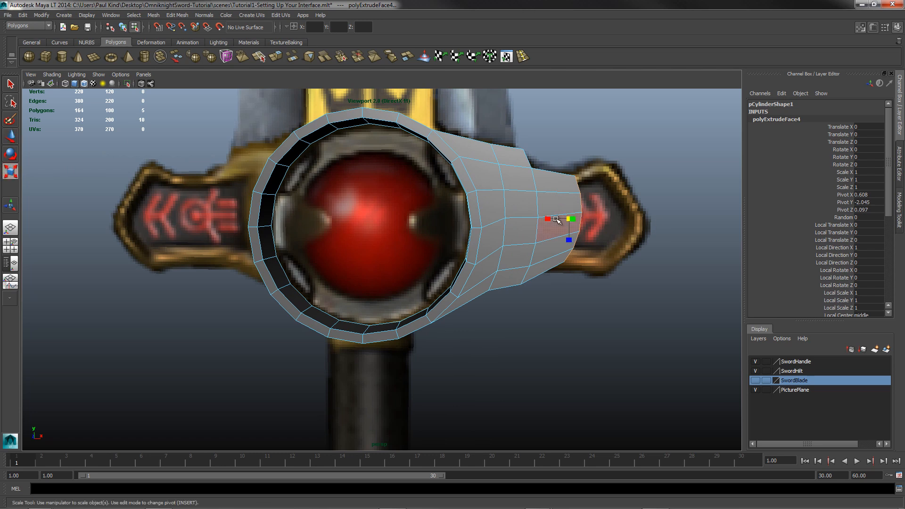
left_click_drag(548, 218, 569, 220)
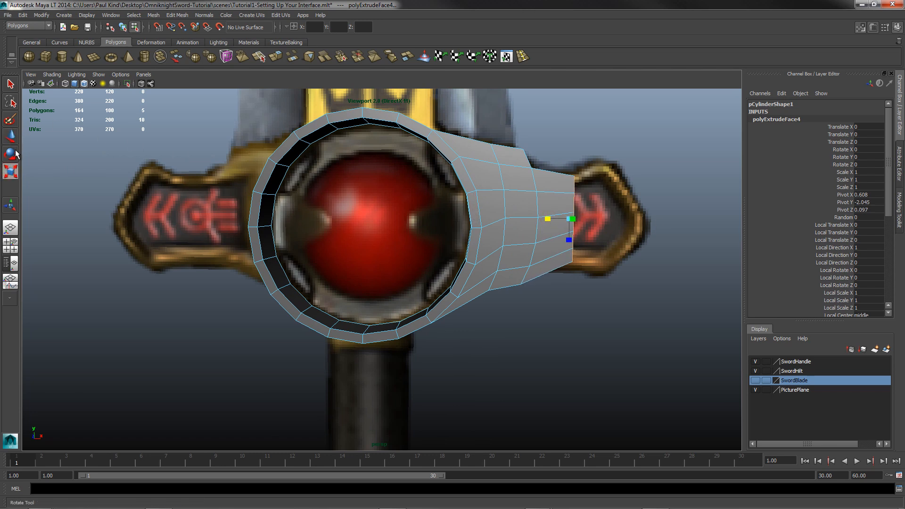
left_click_drag(569, 242, 569, 243)
left_click(12, 137)
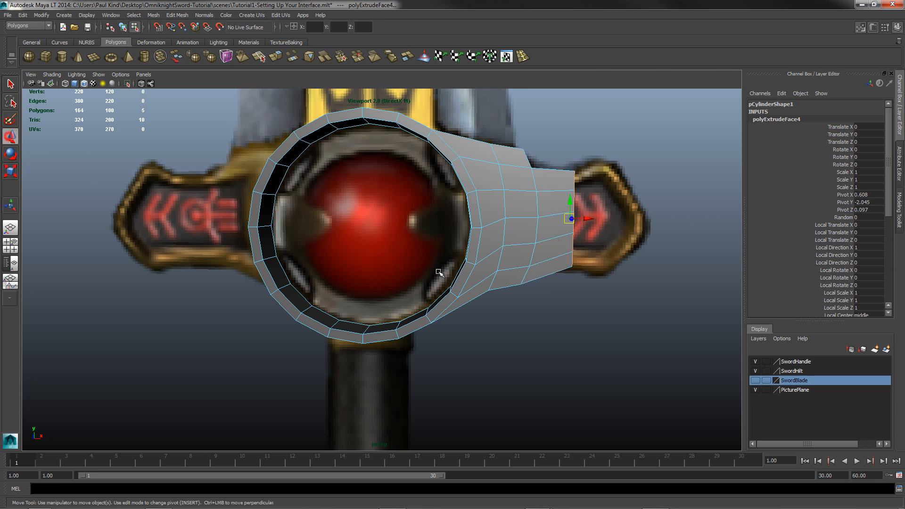
left_click_drag(570, 201, 587, 240)
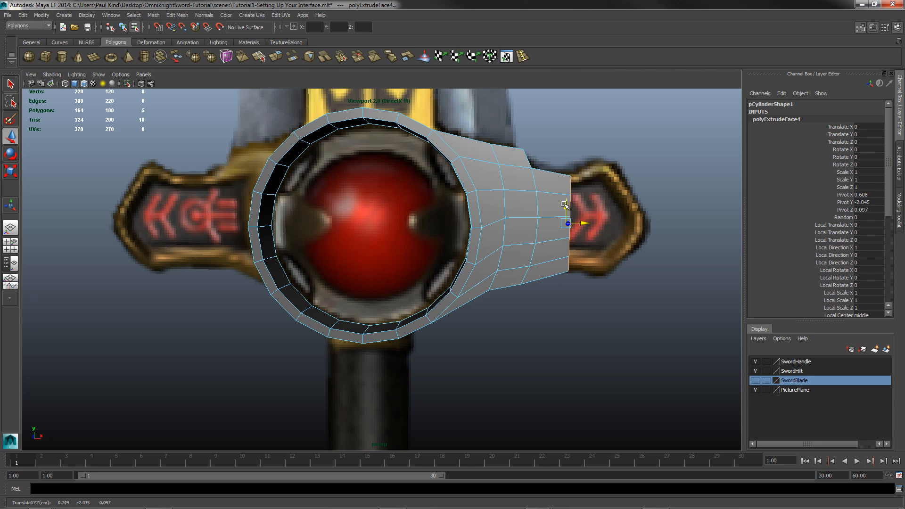
Extrude the flattened end faces along X to about 0.864 and scale them up vertically to match the flared tip
left_click(276, 57)
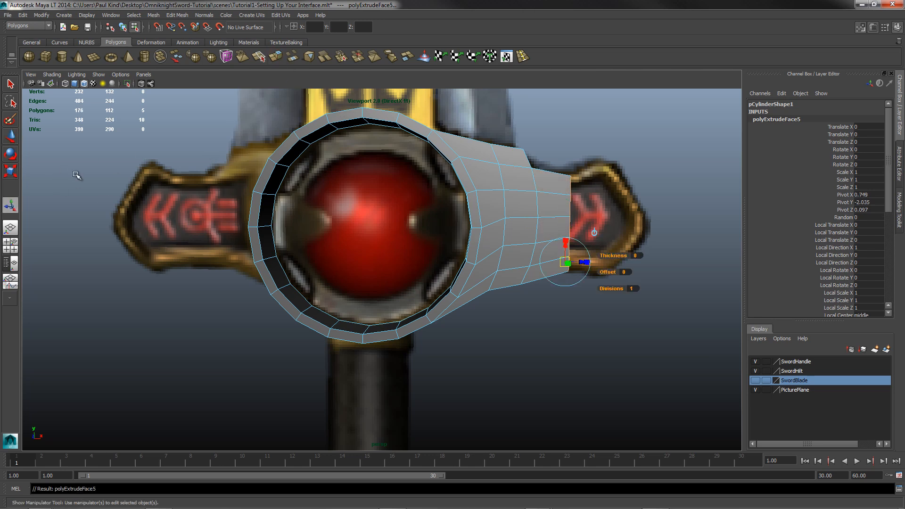
key("w")
left_click_drag(589, 223, 616, 233)
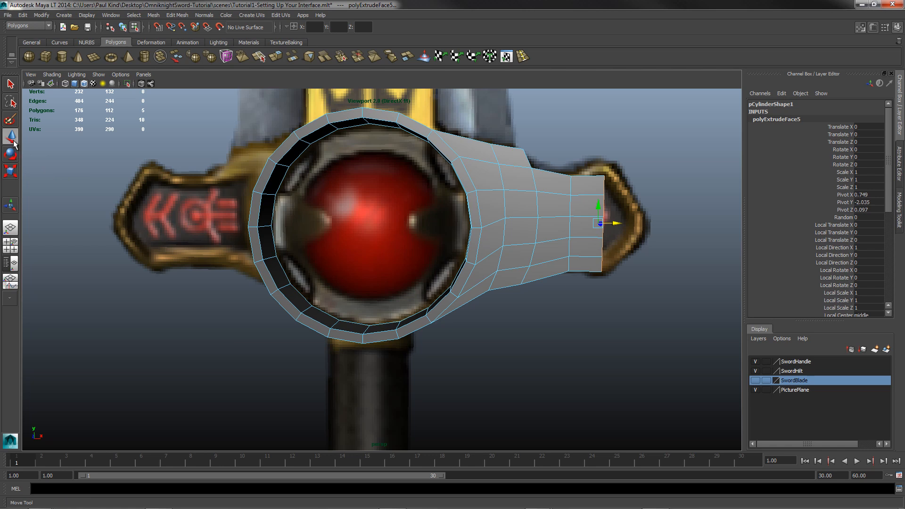
left_click(10, 170)
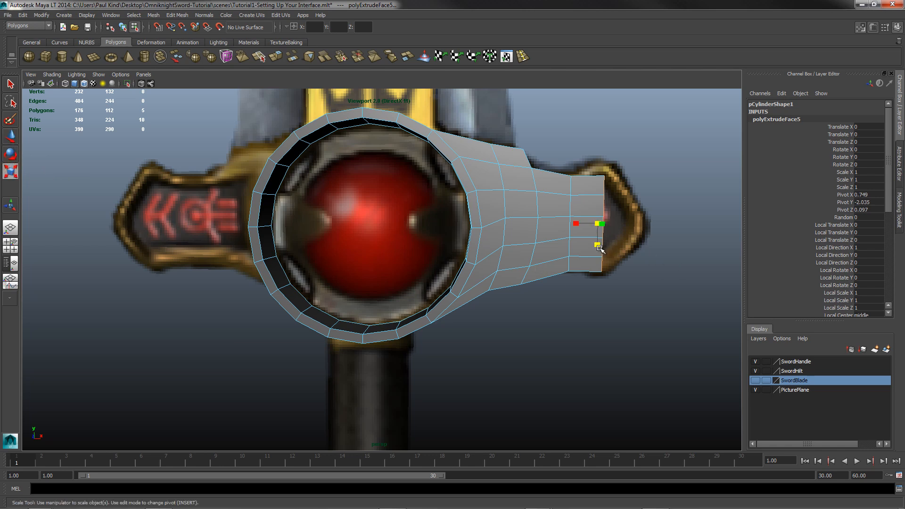
left_click_drag(599, 248, 600, 249)
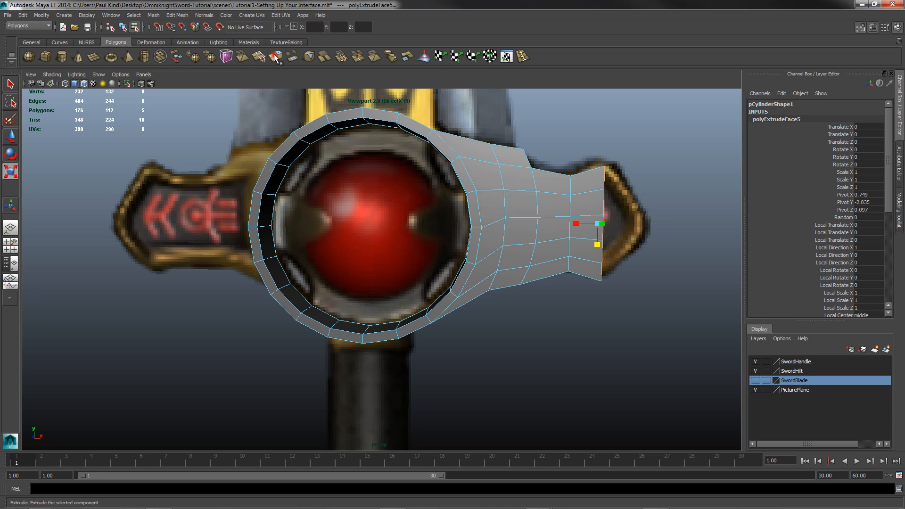
Extrude the flared end faces again and move them along X to about 1.018
left_click(275, 57)
left_click(10, 137)
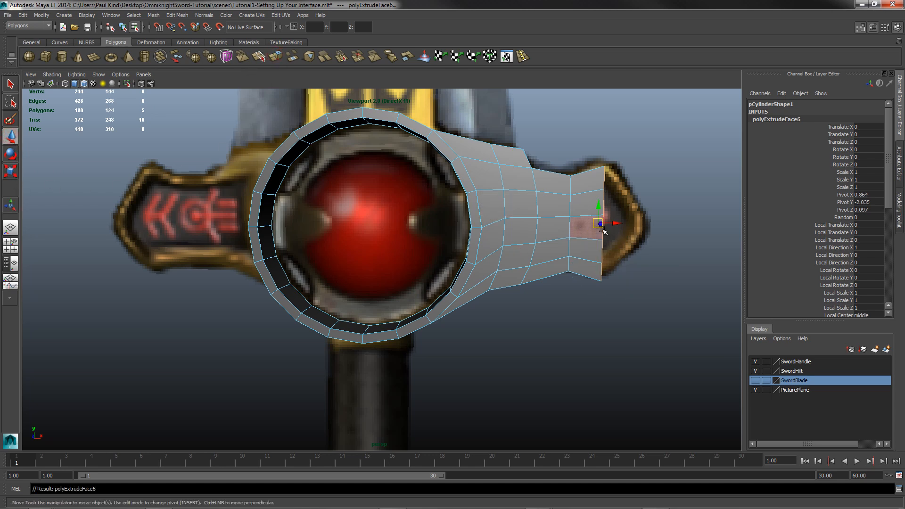
left_click_drag(613, 224, 656, 234)
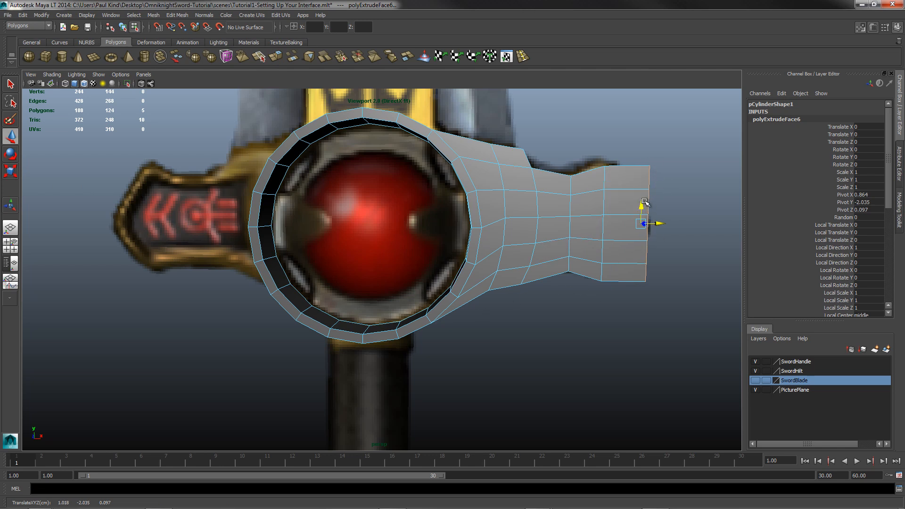
In the front view, move the outermost end vertices to trace the crossguard's pointed tip, with the lowest at about X 0.918, Y -2.237
right_click(644, 185)
left_click(618, 185)
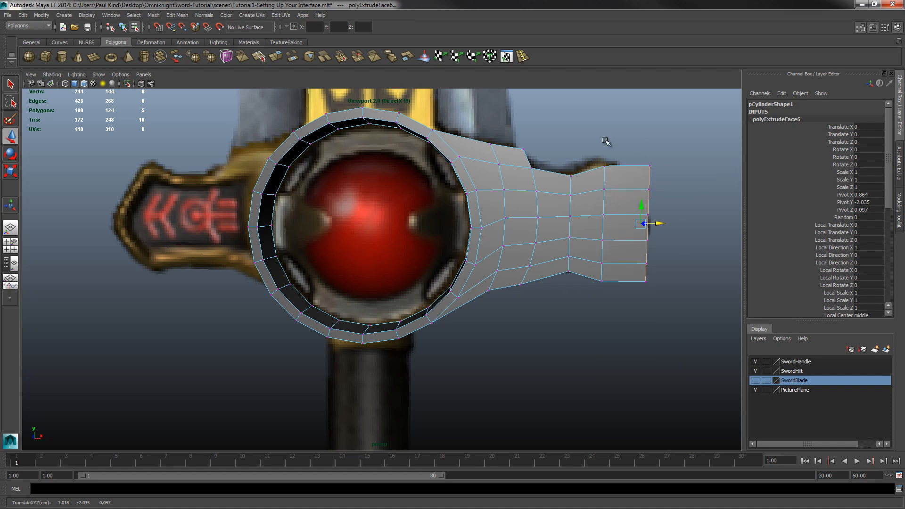
key("space")
key("space")
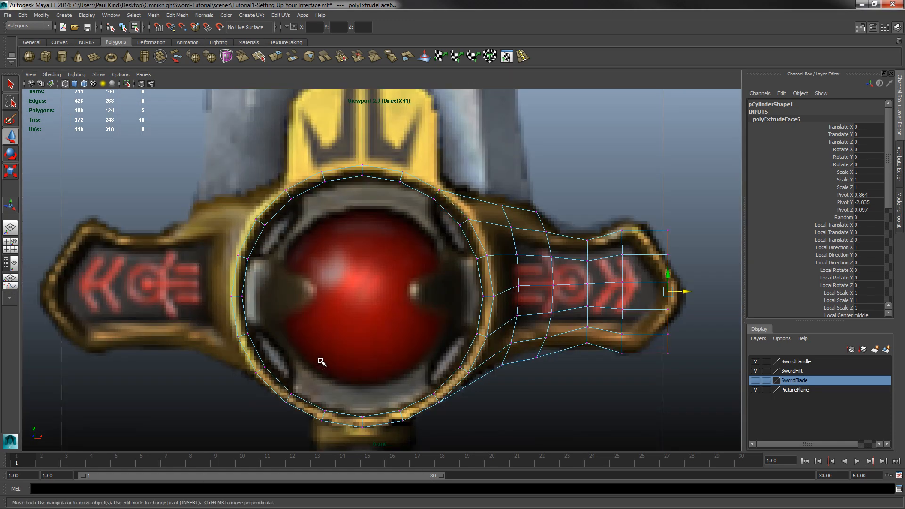
middle_click_drag(607, 319, 415, 293, "alt")
scroll(519, 271, "up", 2)
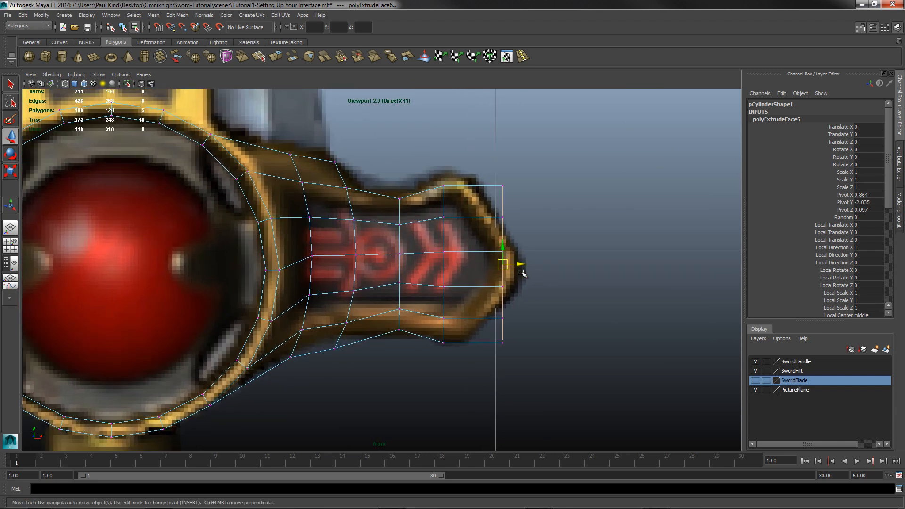
left_click_drag(483, 164, 531, 198)
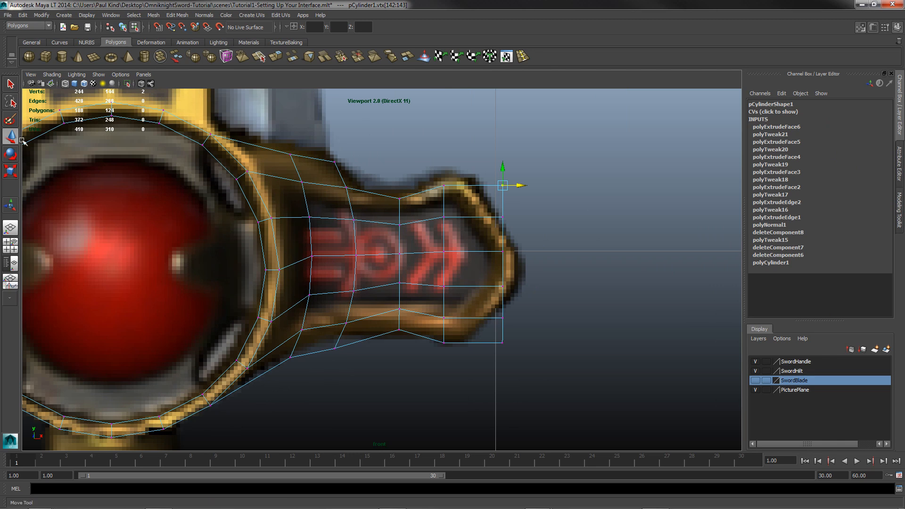
left_click_drag(506, 184, 468, 183)
left_click_drag(512, 203, 468, 345)
left_click(503, 317)
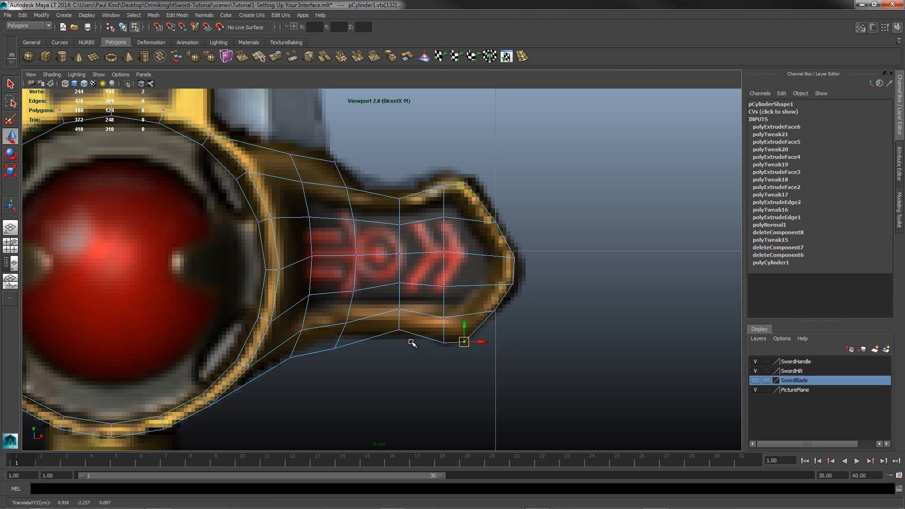
Fit the arm's lower border vertices to the reference and shift the column at the arm's first step inward to about X 0.606
mouse_move(389, 325)
left_mouse_down()
mouse_move(401, 338)
mouse_move(401, 319)
left_mouse_up()
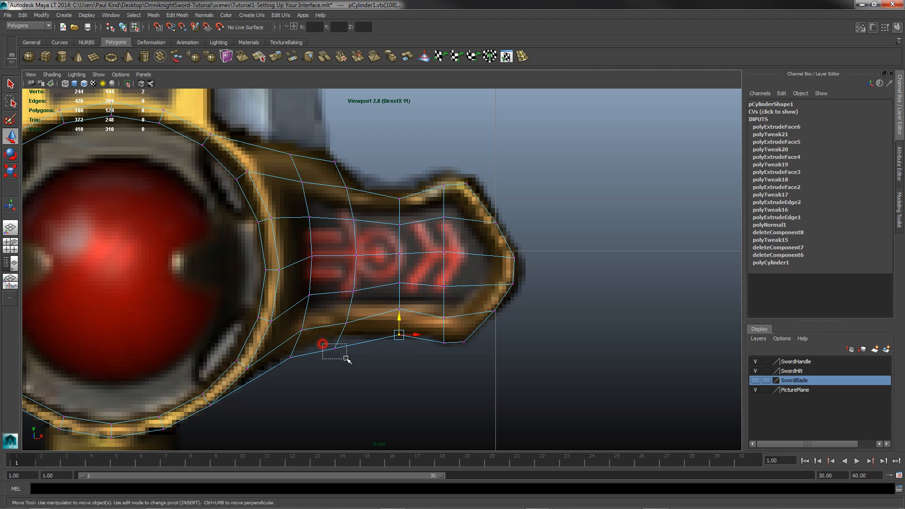
left_click_drag(339, 354, 442, 324)
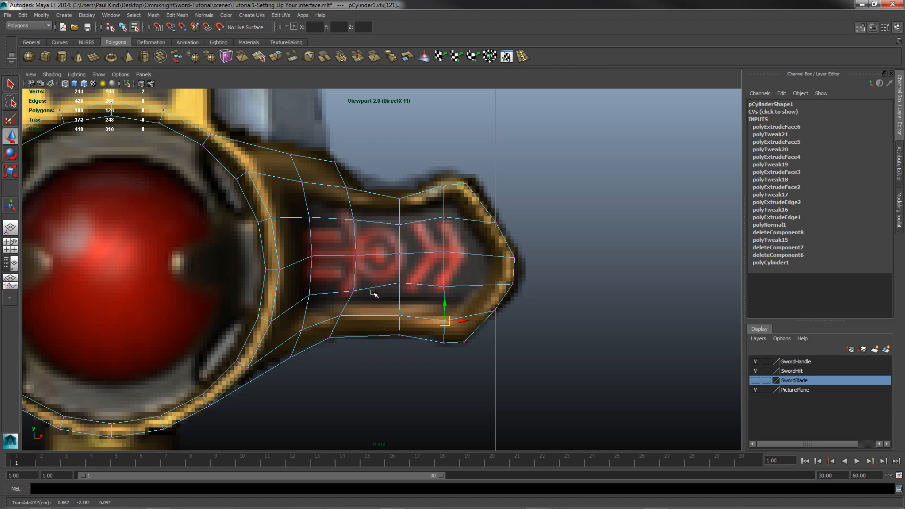
left_click_drag(341, 285, 359, 293)
left_click_drag(343, 240, 363, 256)
left_click_drag(342, 215, 359, 219)
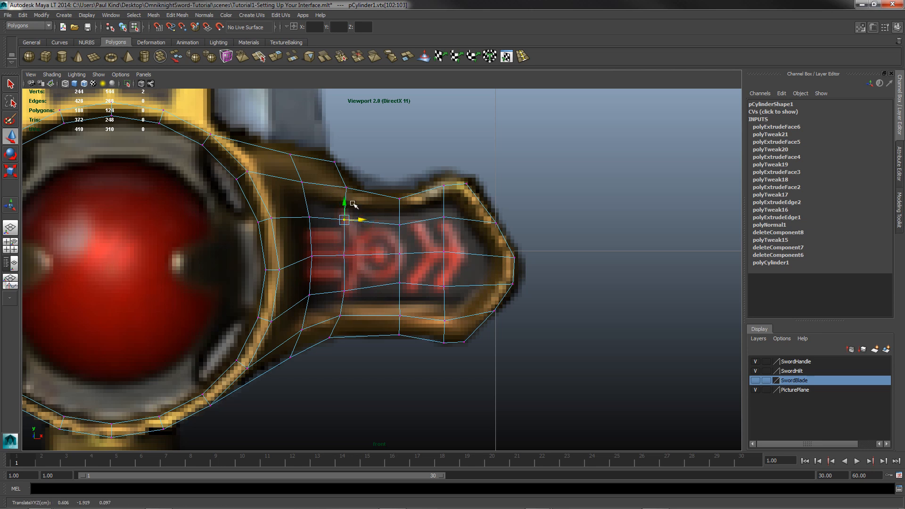
left_click_drag(335, 181, 356, 196)
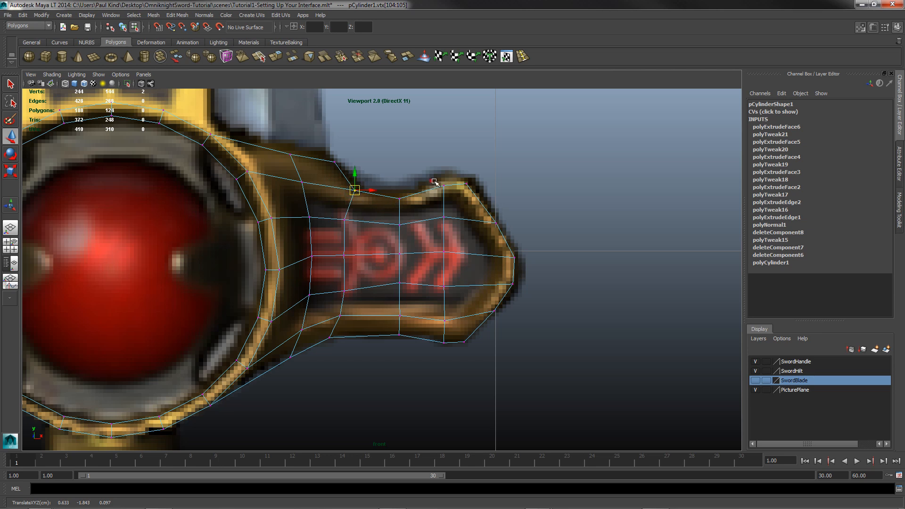
Adjust the tip's upper outline vertices and move the lower diagonal vertex to about X 0.991, Y -2.161
mouse_move(434, 181)
left_mouse_down()
mouse_move(443, 191)
mouse_move(443, 169)
left_mouse_up()
mouse_move(485, 209)
left_mouse_down()
mouse_move(509, 233)
mouse_move(494, 215)
left_mouse_up()
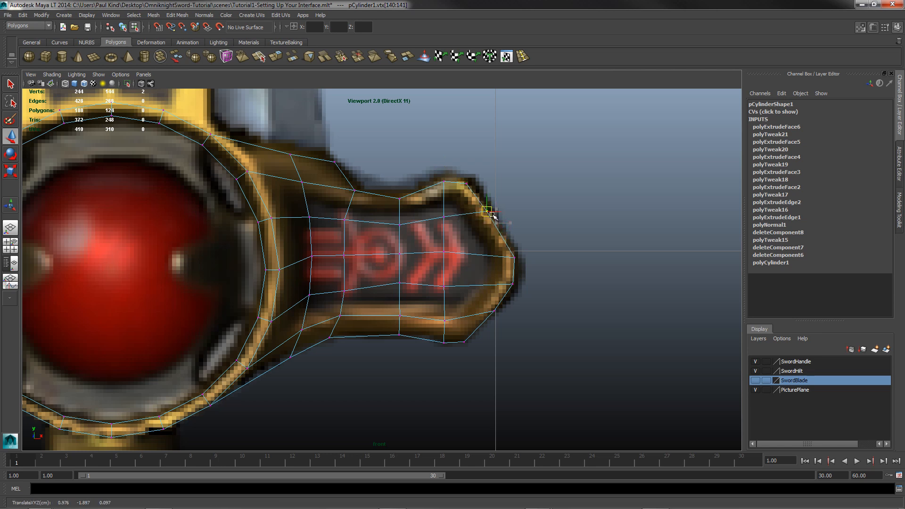
left_click_drag(505, 274, 493, 314)
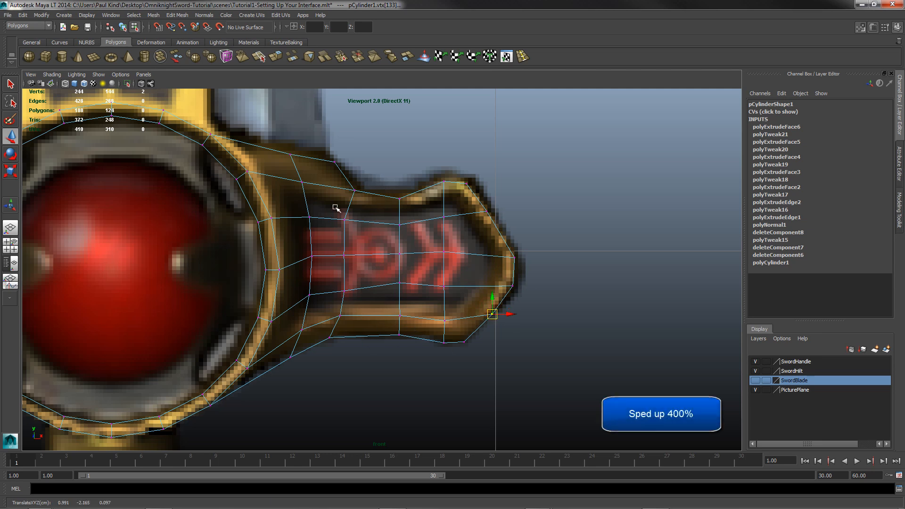
Realign the column at the arm's first step slightly outward, placing its second vertex from the top at about X 0.635, Y -1.929
left_click_drag(335, 209, 354, 300)
left_click_drag(363, 256, 348, 301)
left_click_drag(369, 292, 363, 293)
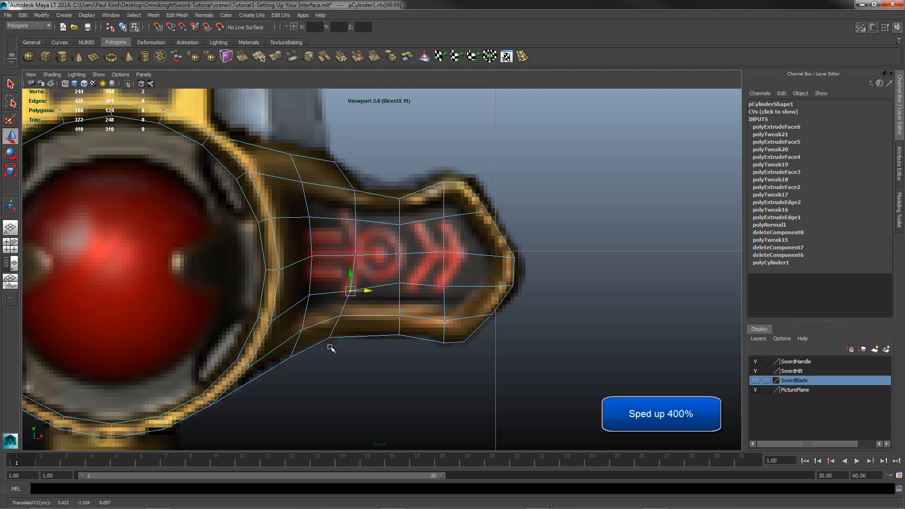
left_click_drag(350, 186, 357, 196)
left_click_drag(356, 191, 357, 225)
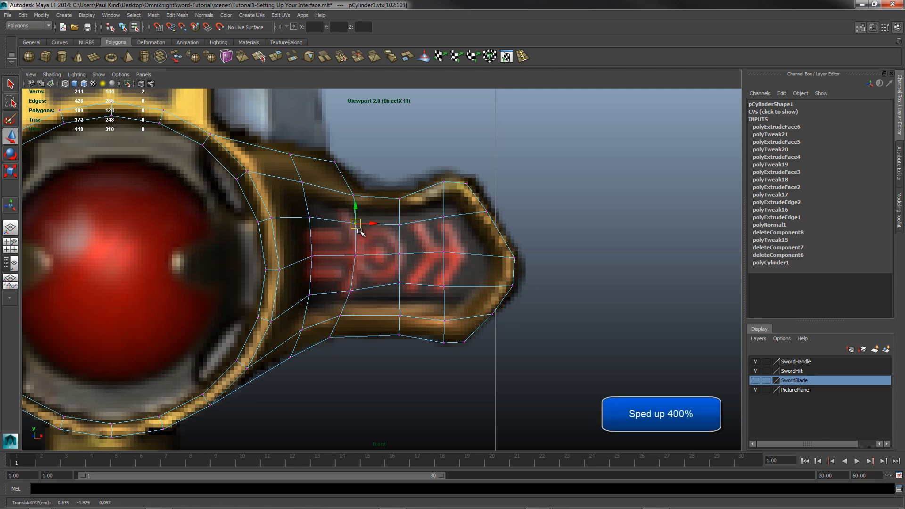
Move the column of vertices nearest the ring toward the rim, placing its top vertex at about X 0.350, Y -1.736
left_click_drag(305, 249, 314, 265)
left_click_drag(284, 146, 296, 161)
left_click_drag(291, 155, 248, 149)
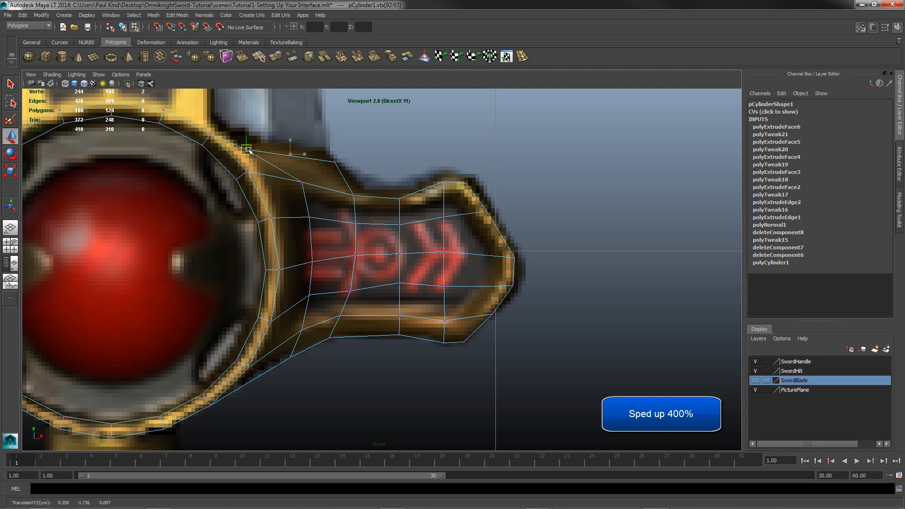
left_click_drag(295, 175, 307, 188)
left_click_drag(303, 184, 274, 180)
mouse_move(303, 210)
left_mouse_down()
mouse_move(315, 225)
mouse_move(292, 222)
left_mouse_up()
left_click_drag(307, 256, 318, 269)
left_click_drag(314, 266, 315, 302)
left_click_drag(311, 299, 298, 302)
left_click_drag(296, 325, 287, 340)
left_click_drag(288, 355, 297, 365)
mouse_move(293, 360)
left_mouse_down()
mouse_move(282, 359)
mouse_move(292, 343)
left_mouse_up()
left_click_drag(286, 338, 285, 339)
Nudge the vertices in the arm's two lower inner rows to follow the painted lower border
left_click_drag(332, 309, 346, 323)
left_click_drag(341, 318, 338, 321)
left_click_drag(392, 276, 407, 291)
left_click_drag(397, 284, 396, 290)
left_click_drag(436, 278, 451, 296)
left_click_drag(445, 288, 449, 290)
left_click_drag(437, 311, 455, 327)
left_click_drag(446, 323, 447, 322)
Fit the arm's upper edge vertices to the reference outline and adjust the inner vertex beneath them
left_click_drag(320, 155, 341, 171)
left_click_drag(338, 165, 362, 203)
left_click_drag(357, 198, 362, 197)
left_click_drag(393, 194, 405, 206)
left_click_drag(402, 203, 407, 231)
left_click_drag(415, 224, 419, 224)
Realign the inner vertices around the rune and move the lower one beside the ring to about X 0.481, Y -2.133
left_click_drag(343, 218, 365, 229)
left_click_drag(370, 223, 374, 255)
left_click_drag(340, 282, 371, 291)
mouse_move(388, 280)
left_mouse_down()
mouse_move(410, 297)
mouse_move(400, 278)
left_mouse_up()
mouse_move(346, 283)
left_mouse_down()
mouse_move(363, 299)
mouse_move(355, 283)
left_mouse_up()
mouse_move(293, 290)
left_mouse_down()
mouse_move(310, 304)
mouse_move(297, 286)
left_mouse_up()
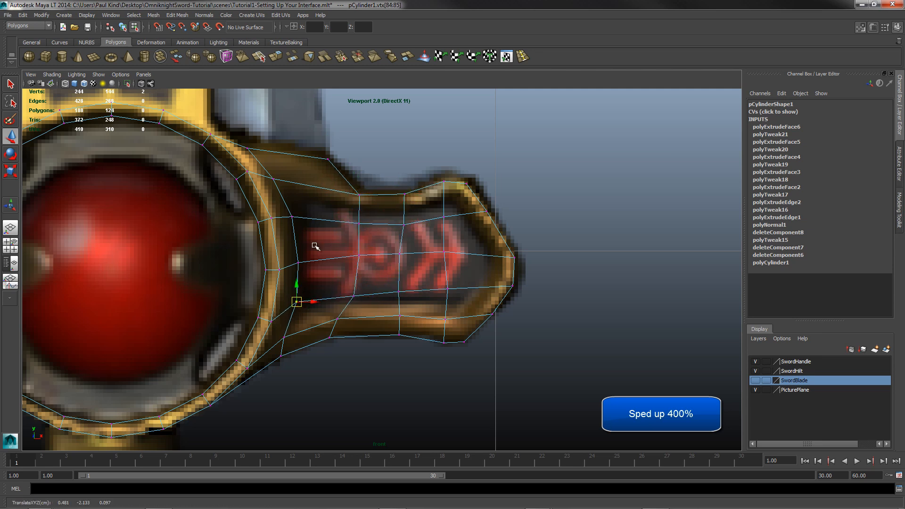
Raise the upper inner row of vertices to trace the rune panel's upper border, undoing the last misplaced move
left_click_drag(266, 172, 276, 184)
left_click_drag(275, 182, 289, 200)
left_click_drag(349, 188, 376, 200)
left_click_drag(279, 185, 292, 200)
left_click_drag(292, 200, 277, 178)
mouse_move(284, 209)
left_mouse_down()
mouse_move(305, 223)
mouse_move(287, 196)
left_mouse_up()
left_click_drag(352, 216, 369, 230)
left_click_drag(360, 224, 359, 213)
left_click_drag(395, 218, 413, 232)
left_click_drag(404, 227, 448, 201)
key("ctrl+z")
Reposition the inner vertices near the tip to trace the pointed end of the rune panel
left_click_drag(434, 240, 455, 263)
left_click_drag(446, 254, 486, 256)
left_click_drag(461, 217, 449, 198)
left_click_drag(471, 274, 436, 305)
left_click_drag(446, 291, 457, 306)
Raise the two lower rows of inner vertices, to about Y -2.074 and Y -2.130, to fit the panel's lower border
left_click_drag(366, 269, 387, 289)
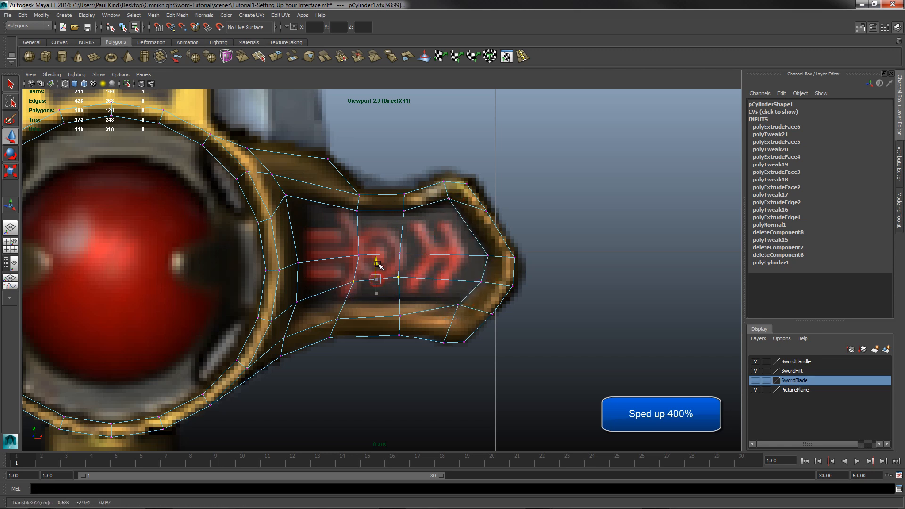
left_click(337, 320)
left_click_drag(339, 324, 329, 303)
left_click(400, 316)
left_click_drag(402, 319, 403, 304)
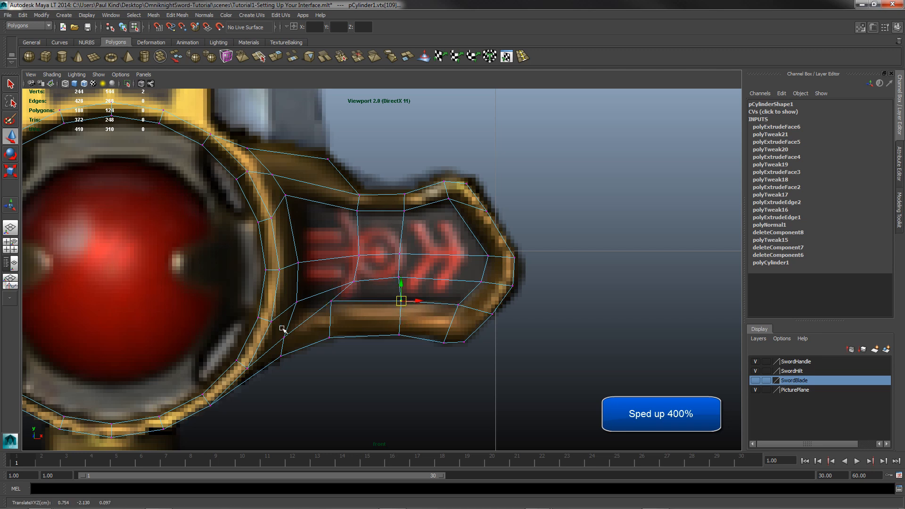
Fine-tune the two panel-border vertices on the lower row and raise the inner vertex above them to about Y -2.060
left_click(374, 322)
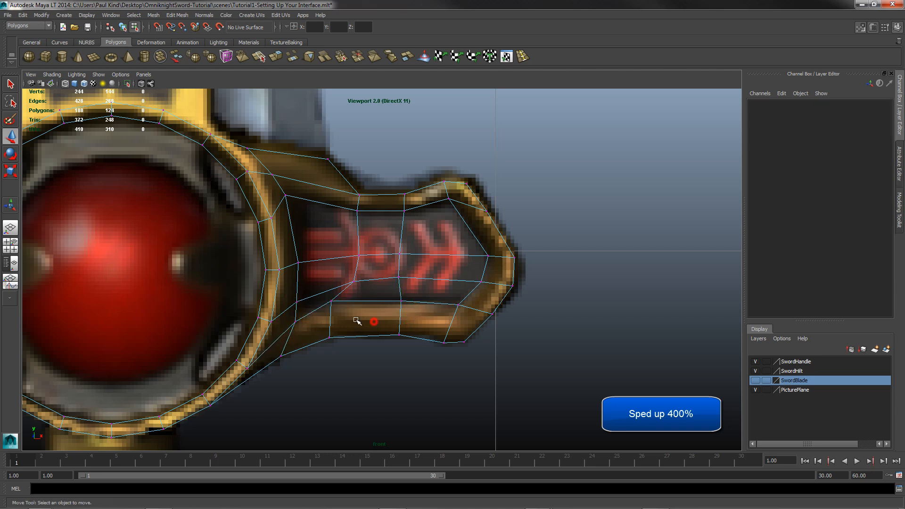
left_click(331, 301)
left_click_drag(332, 288, 331, 291)
left_click(401, 301)
left_click_drag(401, 289, 349, 287)
left_click_drag(353, 269, 353, 261)
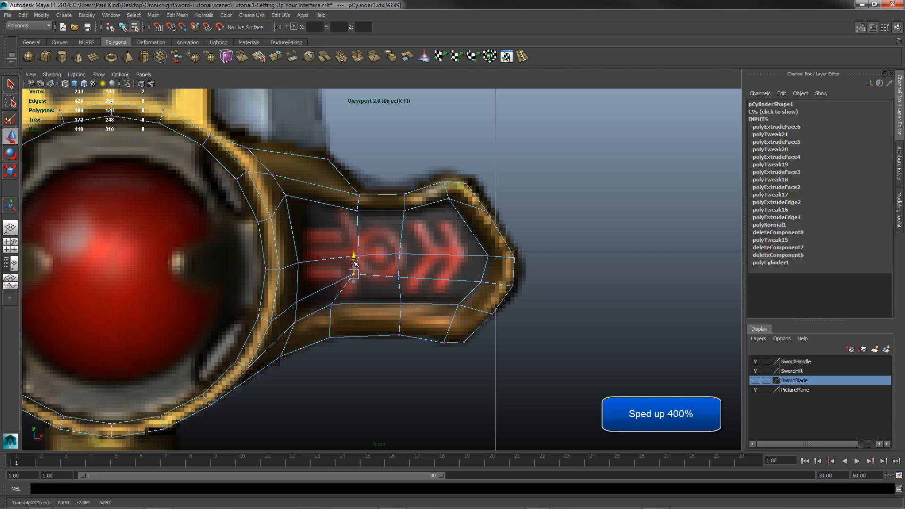
Even out the remaining inner vertices beside the ring and at the arm's first step, and check the arm in perspective
left_click(296, 263)
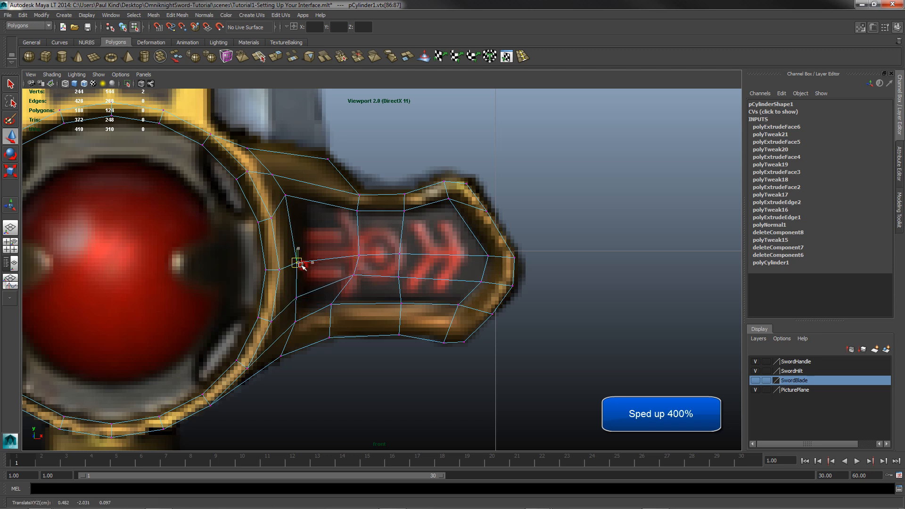
left_click(292, 319)
left_click(423, 274)
left_click(359, 255)
left_click_drag(374, 256, 392, 284)
left_click(451, 250)
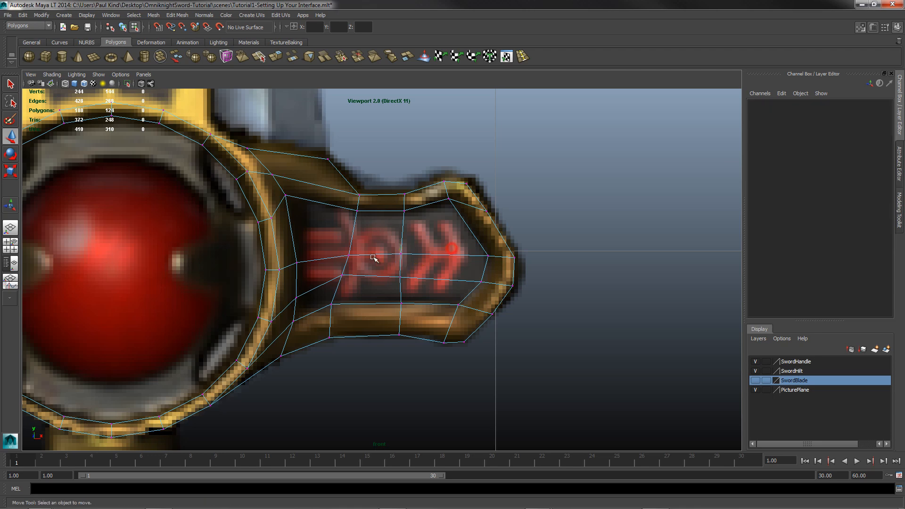
key("space")
key("space")
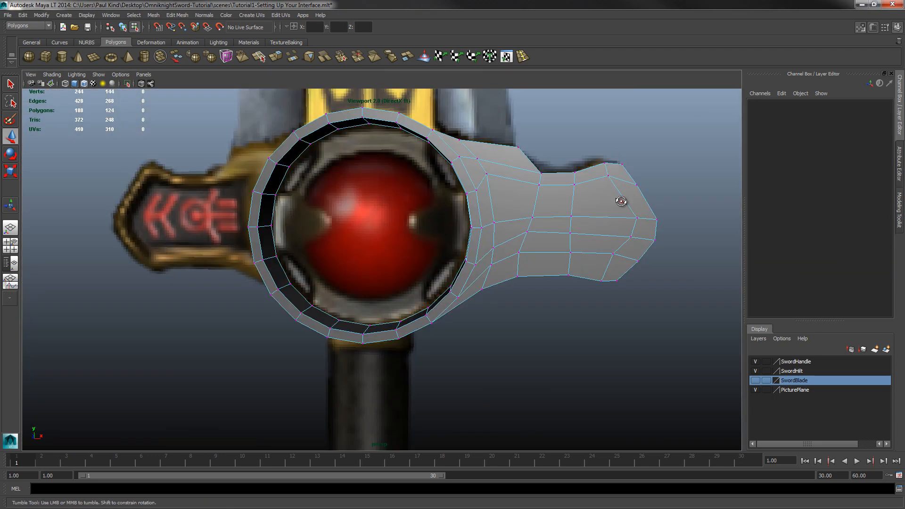
left_click_drag(623, 202, 592, 213, "alt")
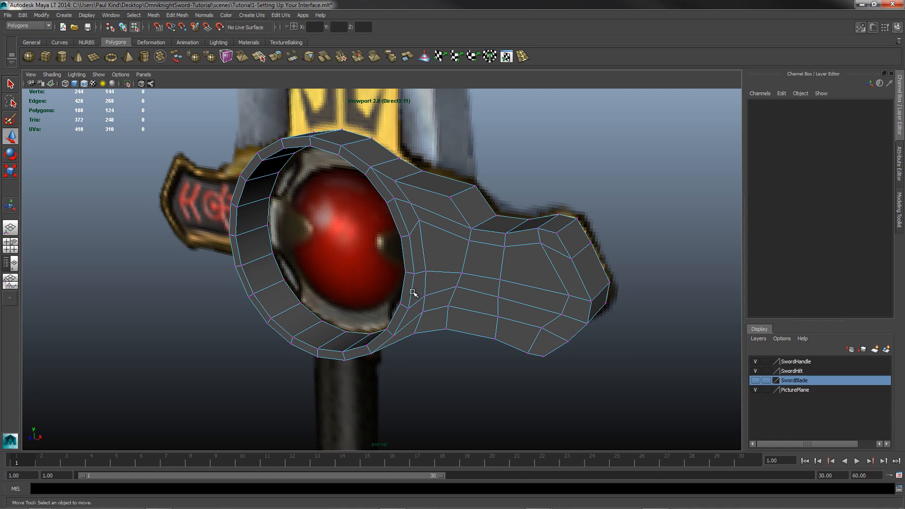
Select all nine faces of the inner rune panel on the crossguard arm's front
left_click_drag(493, 342, 403, 315, "alt")
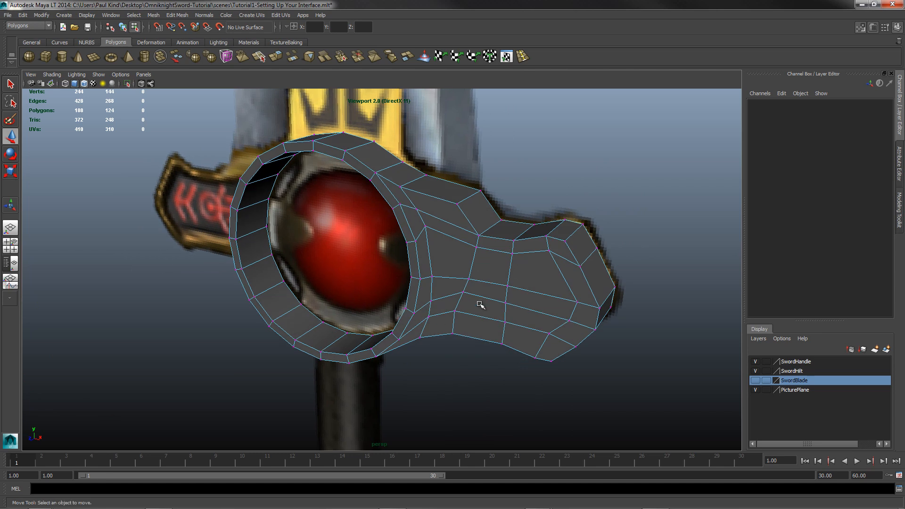
right_click(452, 256)
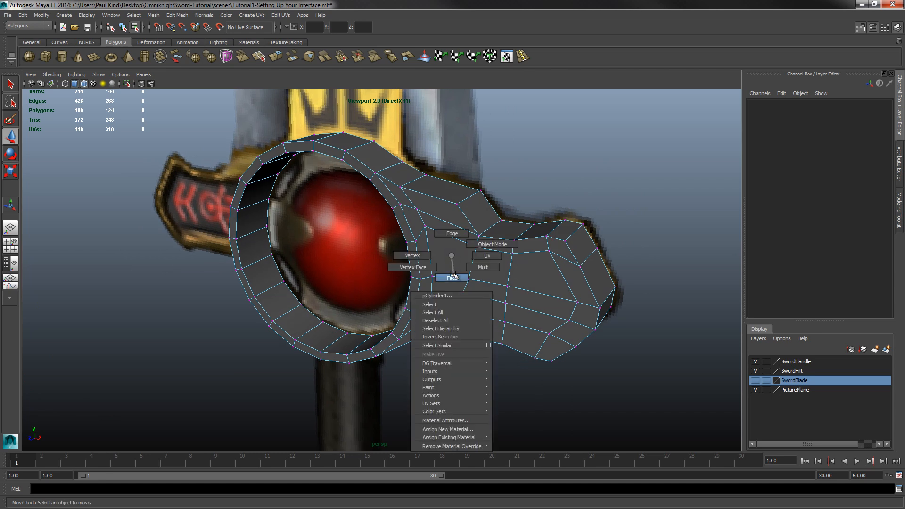
right_click_drag(453, 274, 453, 277)
left_click(457, 259)
left_click(497, 268, "shift")
left_click(533, 270, "shift")
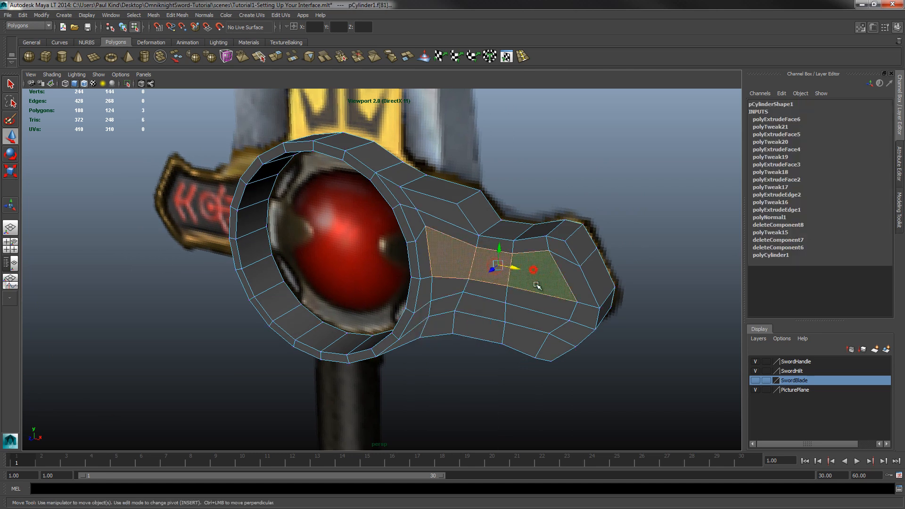
left_click(539, 296, "shift")
left_click(530, 311, "shift")
left_click(497, 312, "shift")
left_click(450, 294, "shift")
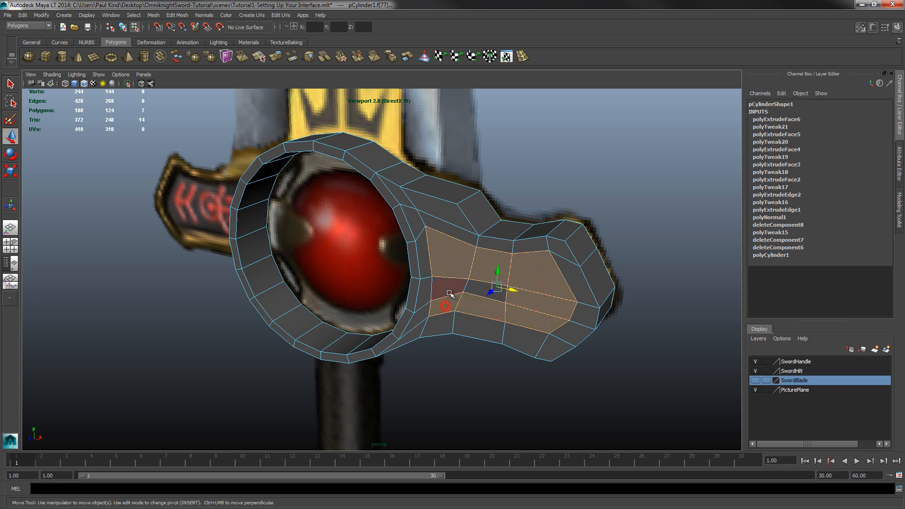
left_click(450, 293, "shift")
left_click(478, 292, "shift")
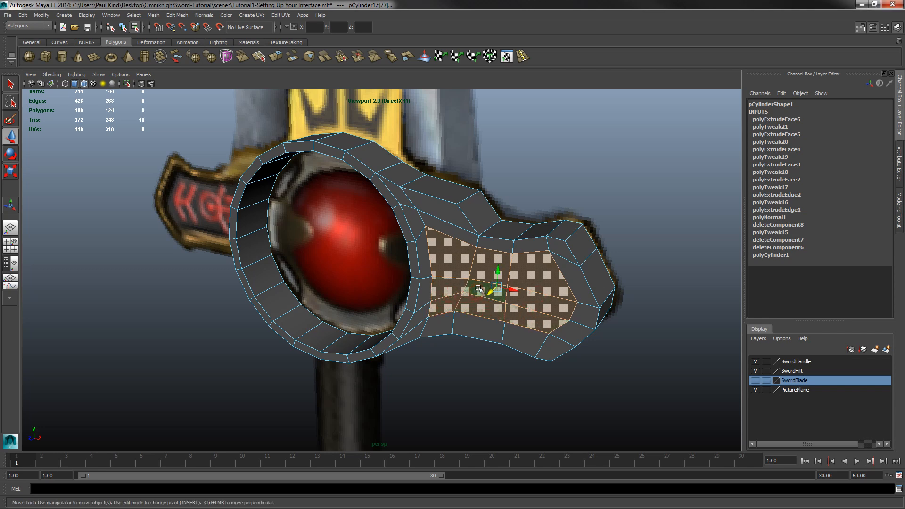
Extrude the selected rune-panel faces and push them back into the arm to about Z 0.118
key("space")
key("space")
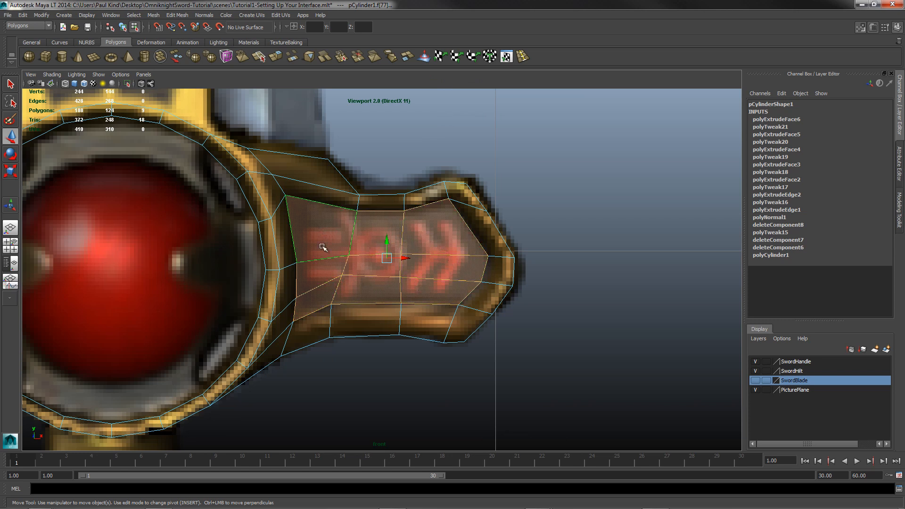
key("space")
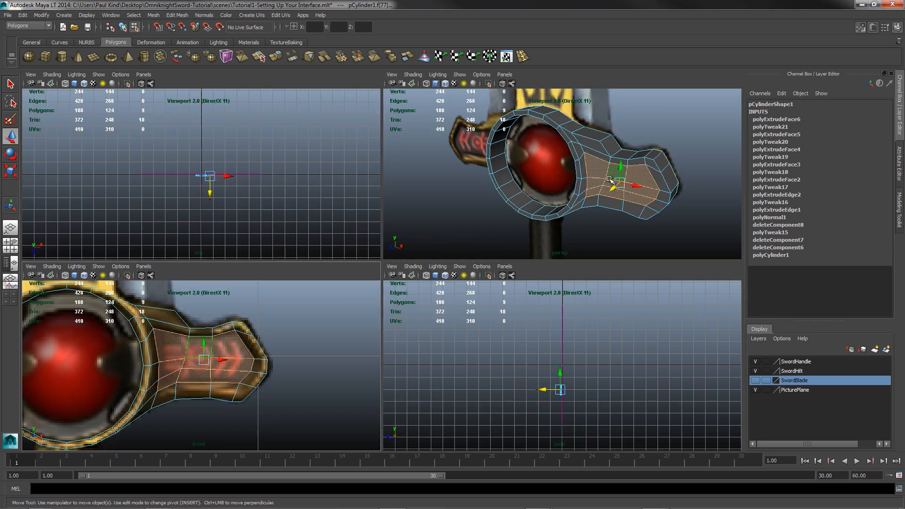
key("space")
middle_click_drag(552, 278, 481, 244, "alt")
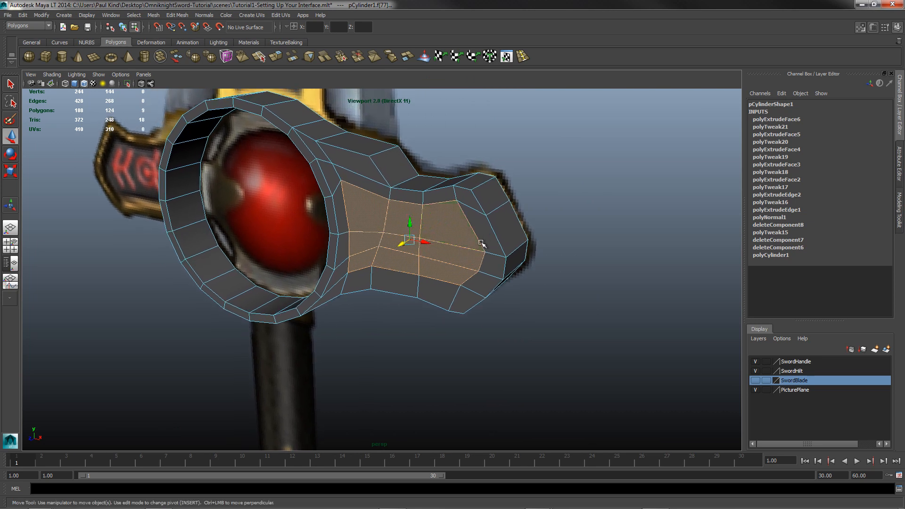
left_click(277, 59)
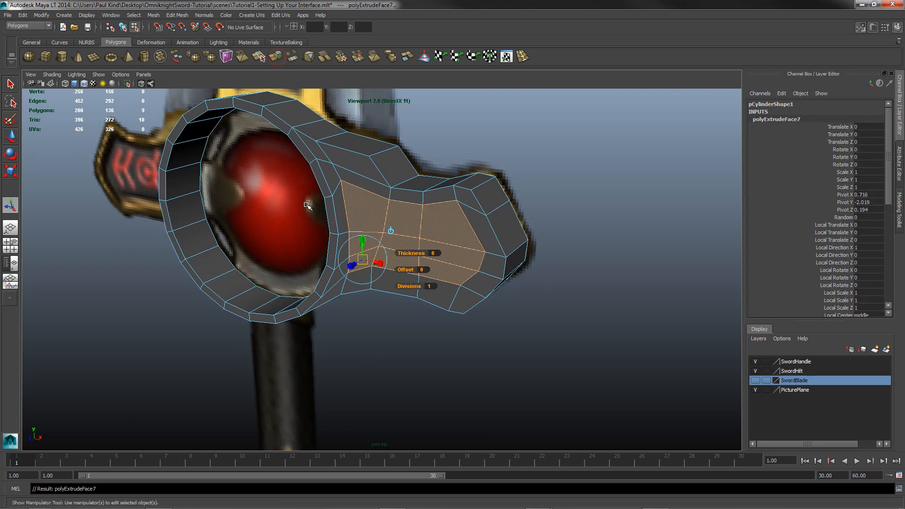
left_click(14, 138)
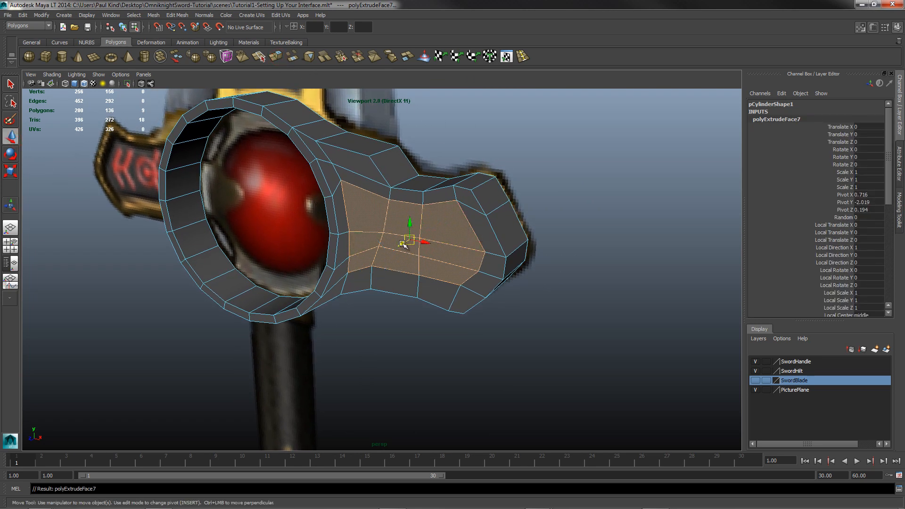
left_click_drag(404, 245, 414, 239)
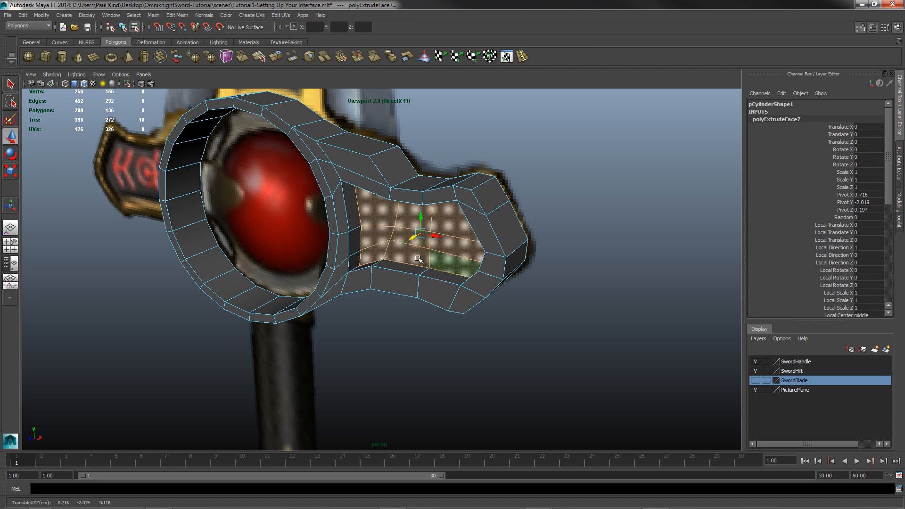
left_click_drag(419, 261, 397, 260, "alt")
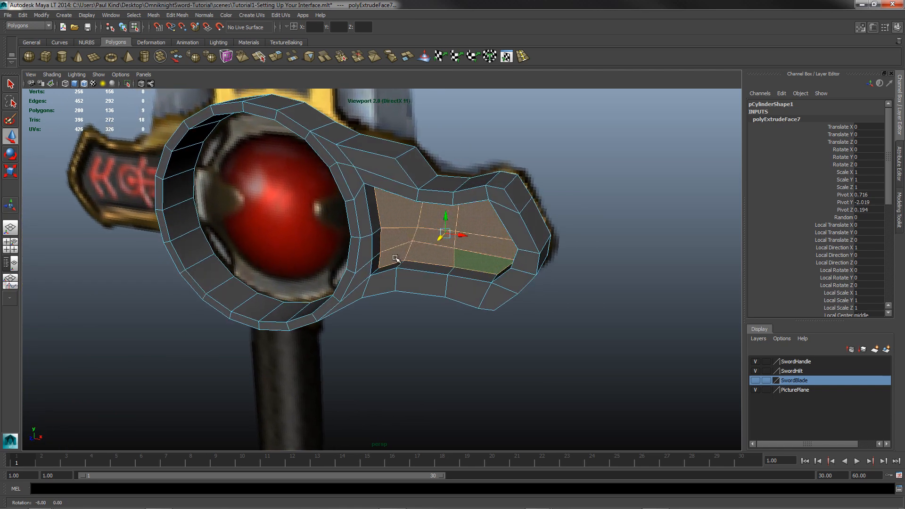
scroll(442, 242, "up", 4)
scroll(505, 257, "down", 5)
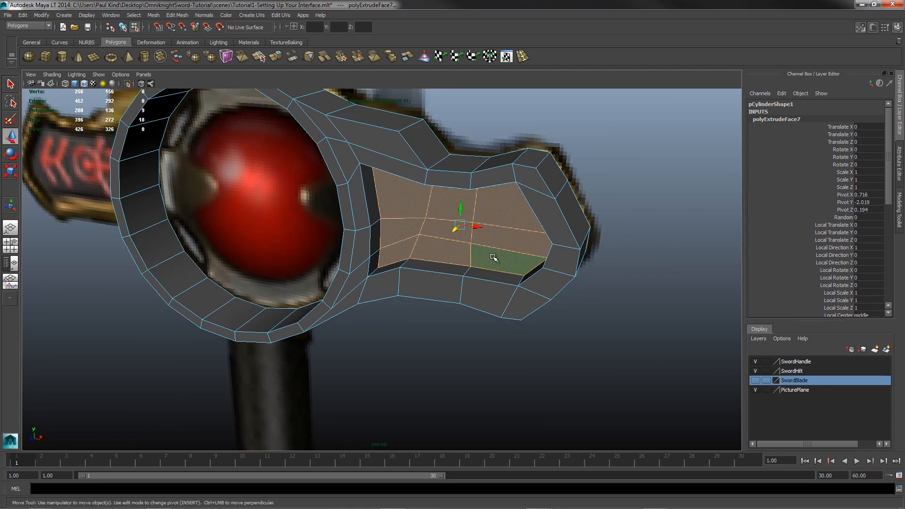
left_click_drag(505, 257, 464, 261, "alt")
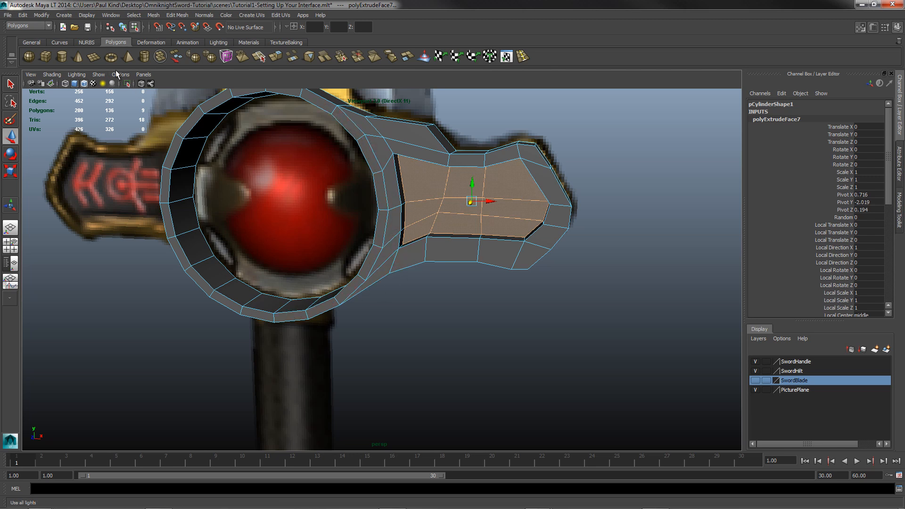
left_click_drag(402, 208, 432, 200, "alt")
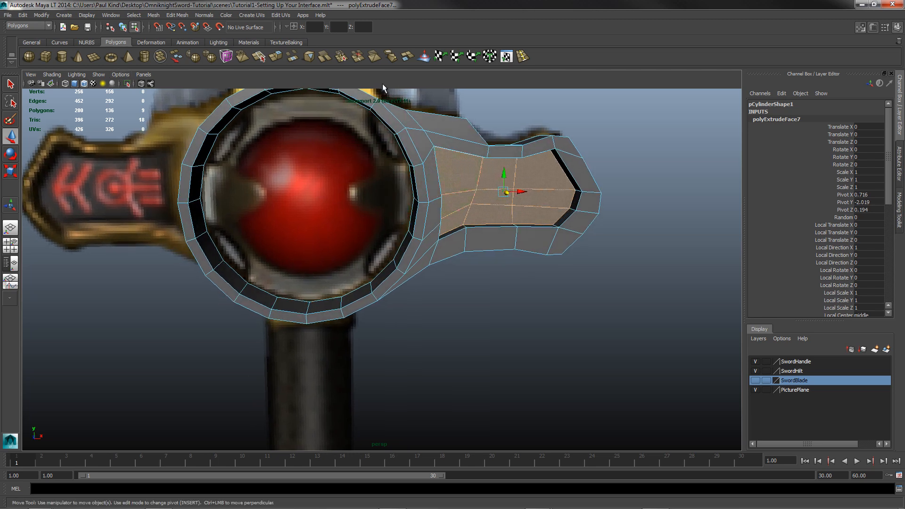
Try inserting an edge loop across the arm's panel and another on the gem ring, and undo both
left_click(523, 56)
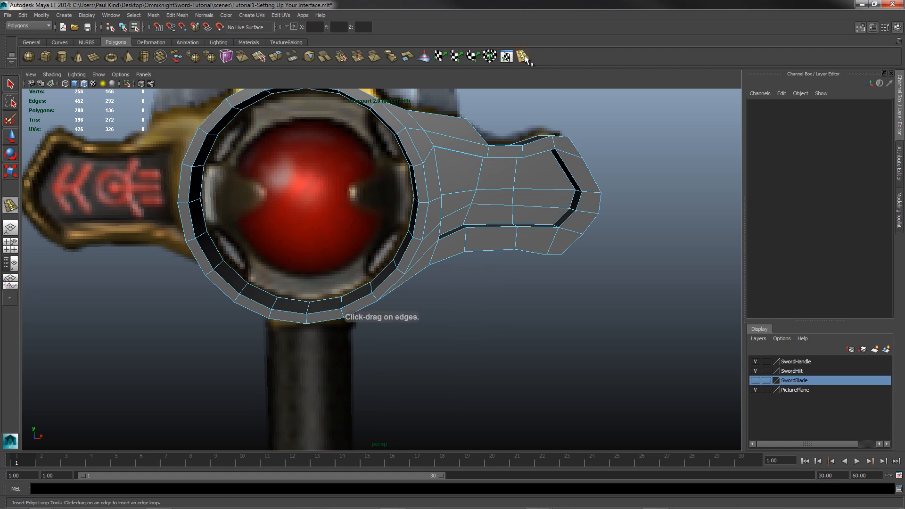
left_click(441, 180)
left_click_drag(489, 263, 485, 263, "alt")
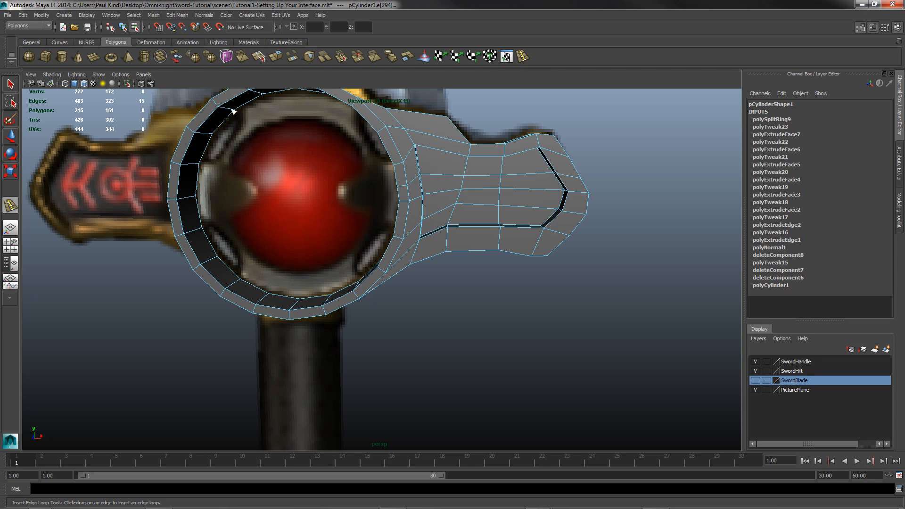
left_click(211, 122)
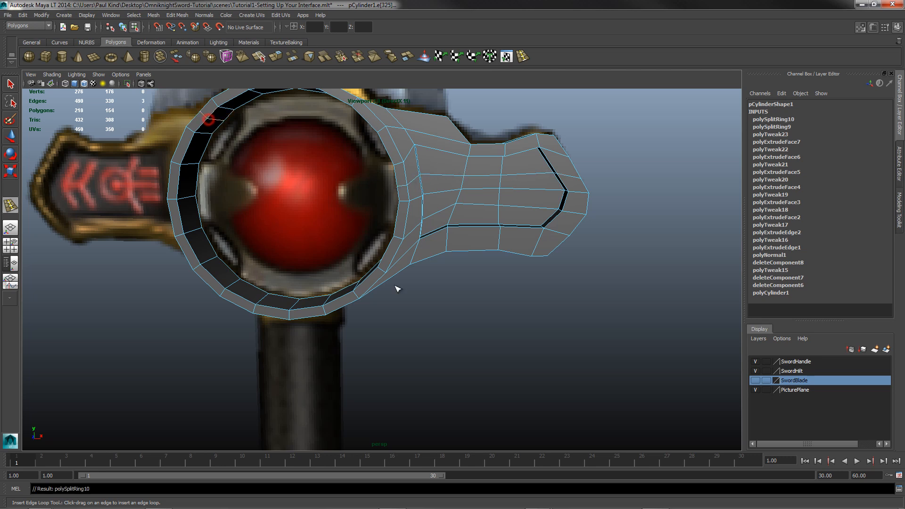
key("ctrl+z")
key("ctrl+z")
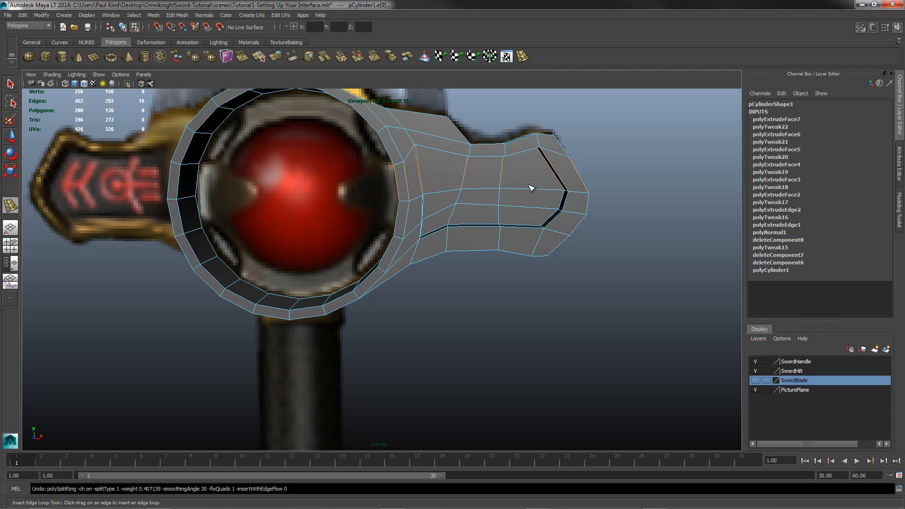
Extract the nine recessed rune-panel faces from the hilt into a separate mesh
right_click_drag(487, 177, 526, 167)
left_click_drag(546, 202, 530, 212, "alt")
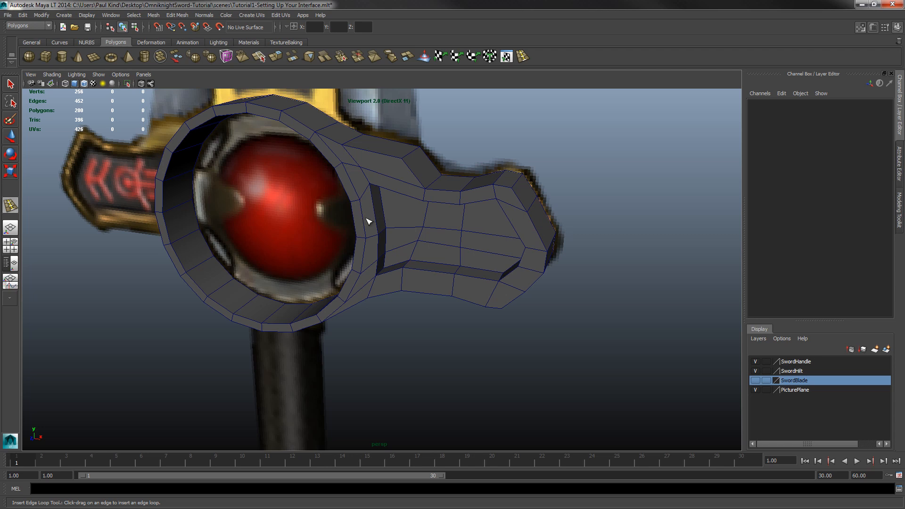
left_click_drag(470, 248, 422, 238, "alt")
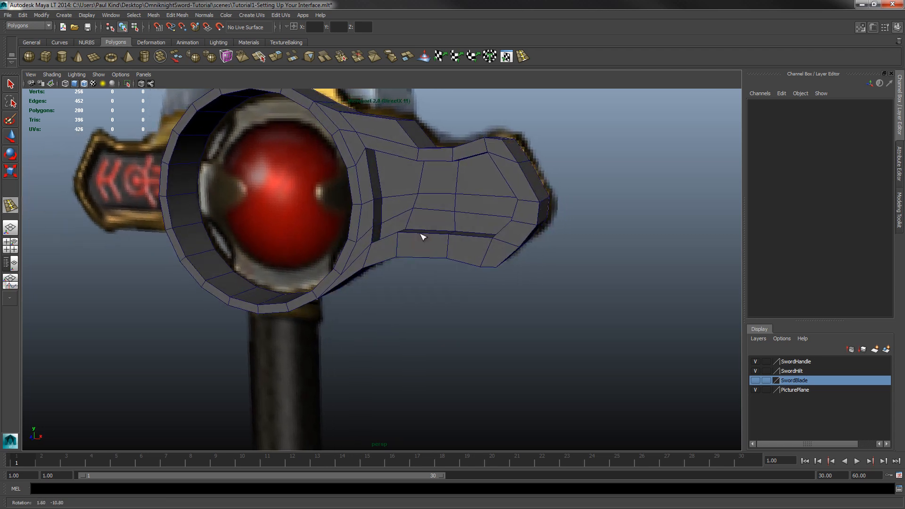
right_click(436, 180)
right_click_drag(436, 179, 436, 202)
mouse_move(404, 192)
left_mouse_down()
mouse_move(475, 178)
mouse_move(479, 200)
mouse_move(463, 215)
mouse_move(402, 204)
mouse_move(394, 214)
mouse_move(441, 201)
left_mouse_up()
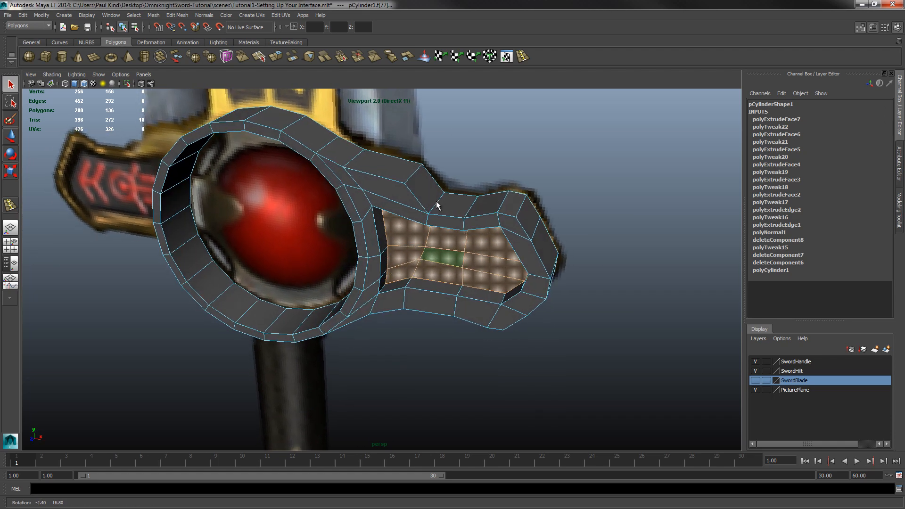
left_click(155, 15)
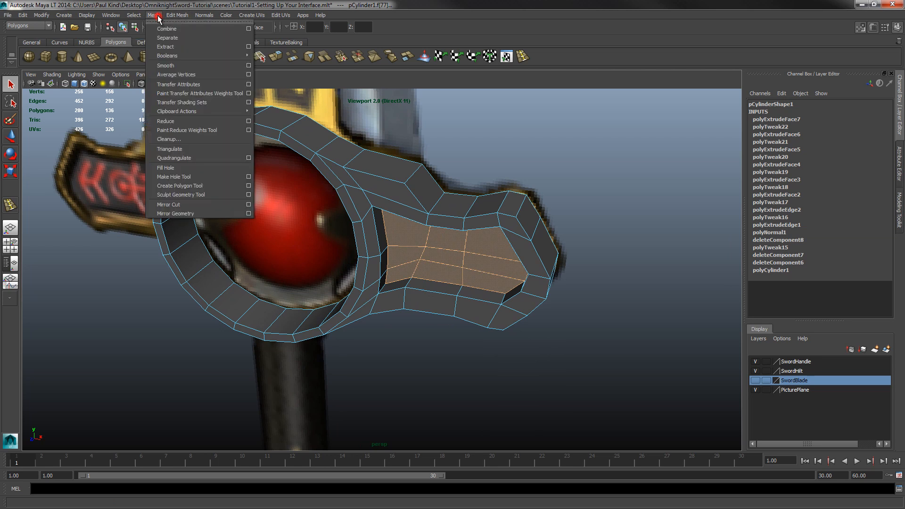
left_click(165, 44)
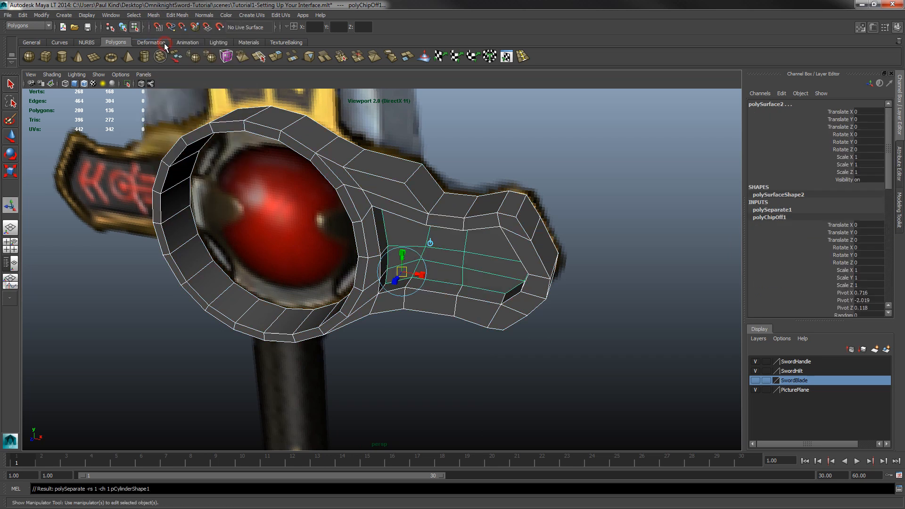
Select the extracted panel in object mode, try moving it away from the arm, and undo the move
left_click(420, 368)
key("w")
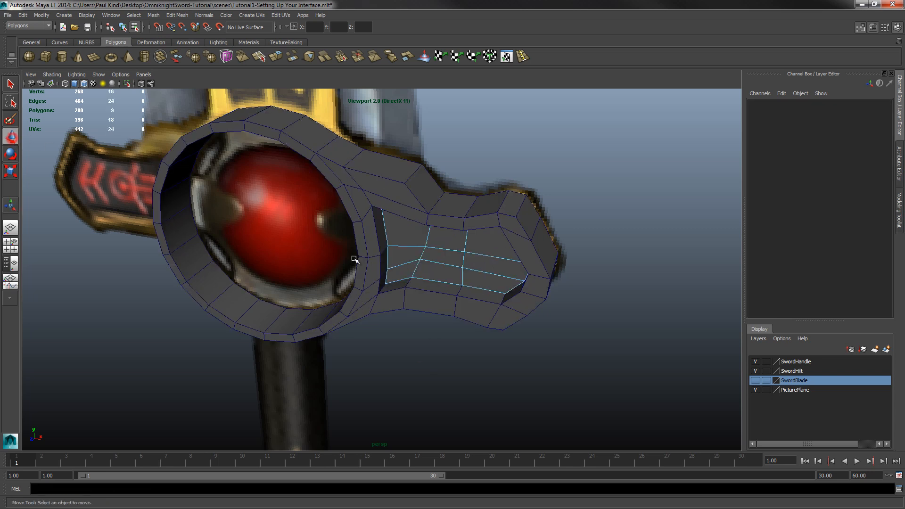
right_click_drag(418, 254, 446, 246)
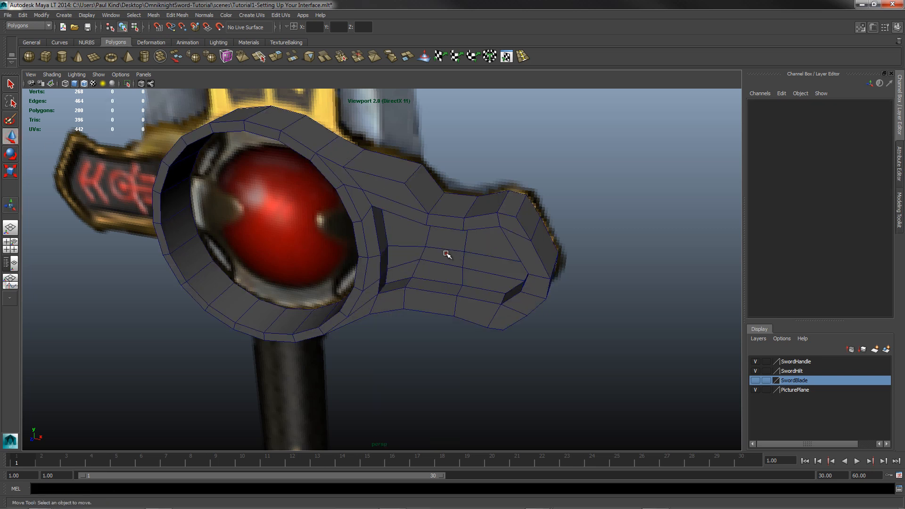
left_click(447, 261)
left_click_drag(271, 226, 240, 253)
key("ctrl+z")
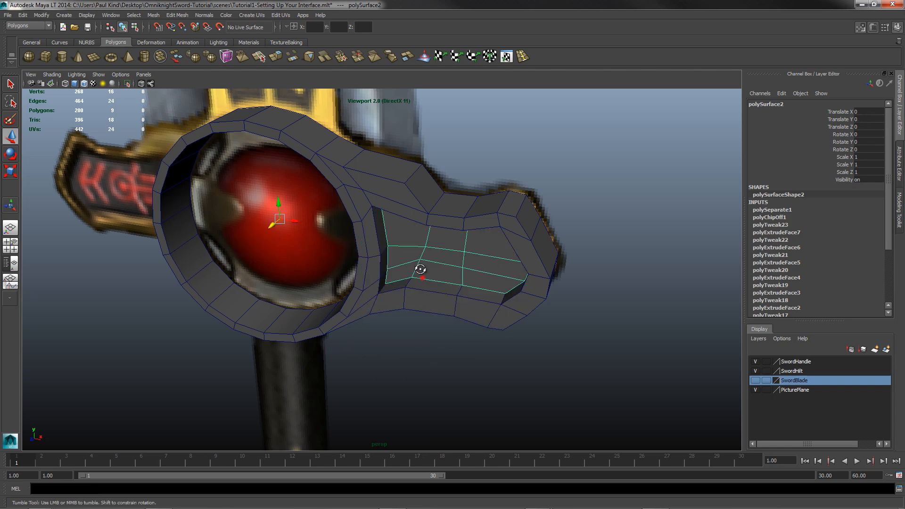
Select the extracted panel mesh on its own and add it to the SwordHilt layer
mouse_move(421, 270)
left_mouse_down("alt")
mouse_move(431, 264)
mouse_move(426, 252)
left_mouse_up("alt")
left_click_drag(474, 205, 529, 198, "alt")
left_click(523, 193)
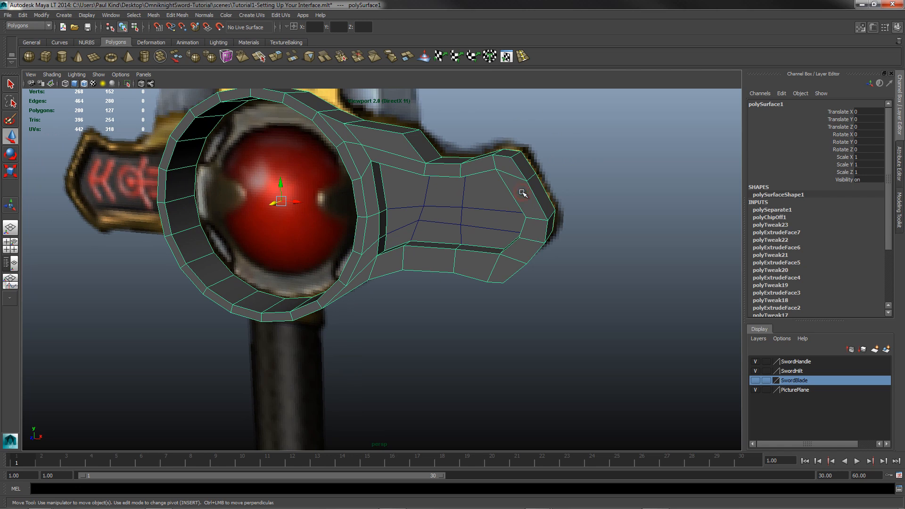
left_click(456, 206)
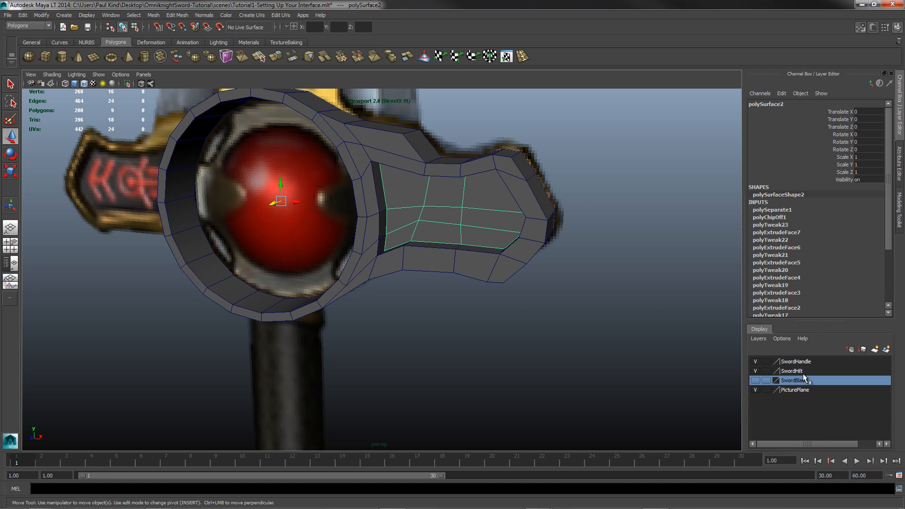
left_click(792, 371)
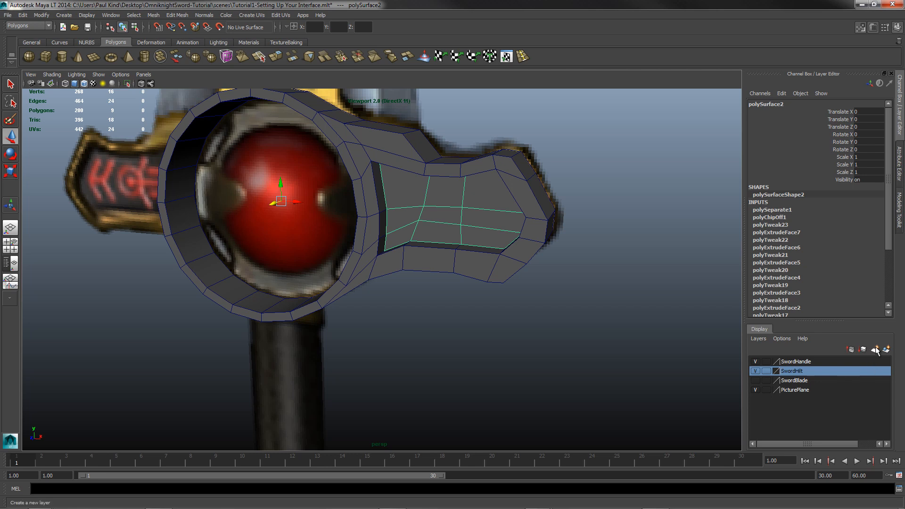
right_click(793, 371)
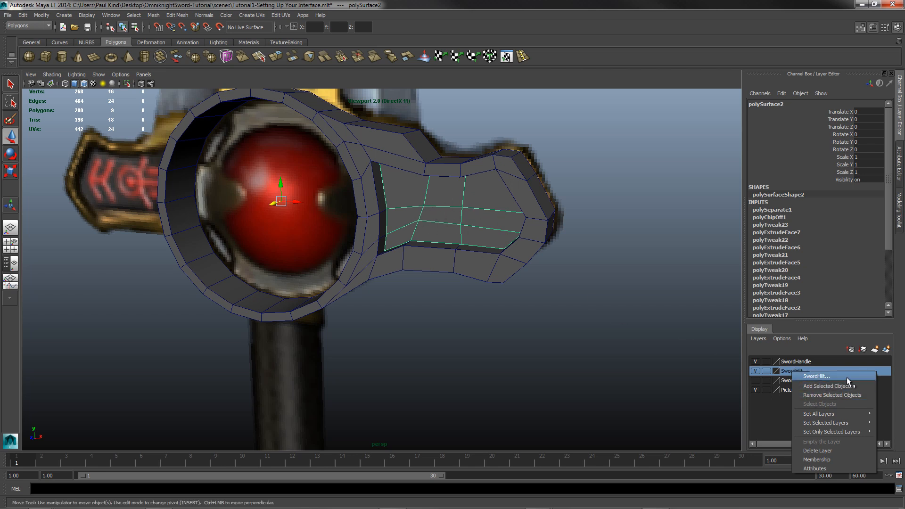
left_click(829, 387)
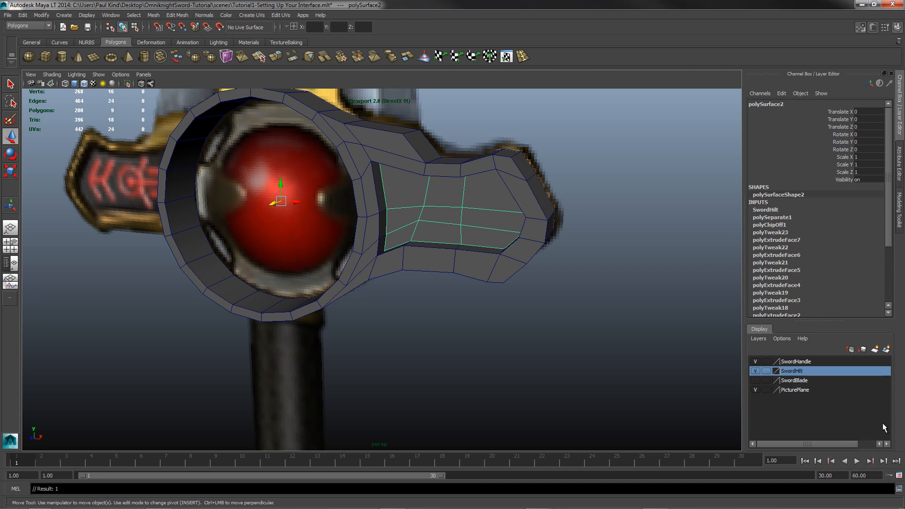
Toggle the SwordHilt layer's visibility on and off to check its contents, and leave the layer hidden
left_click(753, 372)
left_click(753, 372)
left_click(753, 372)
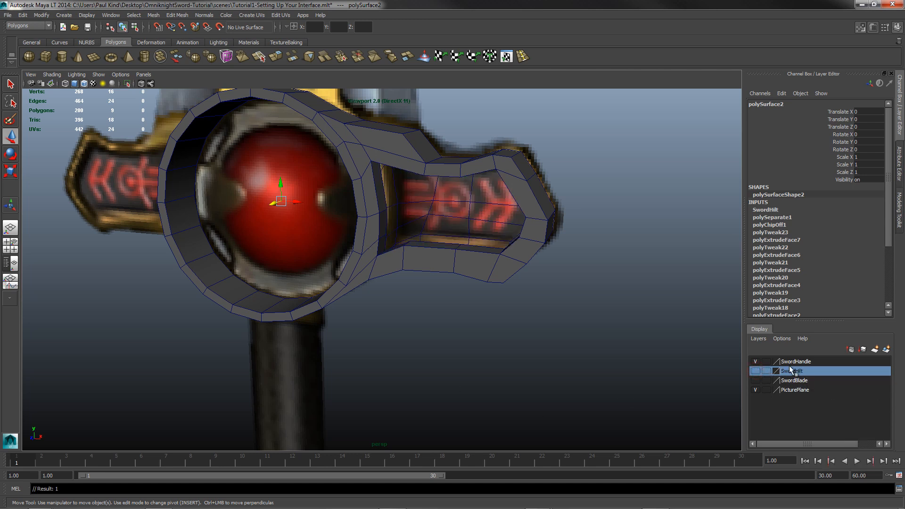
left_click(755, 372)
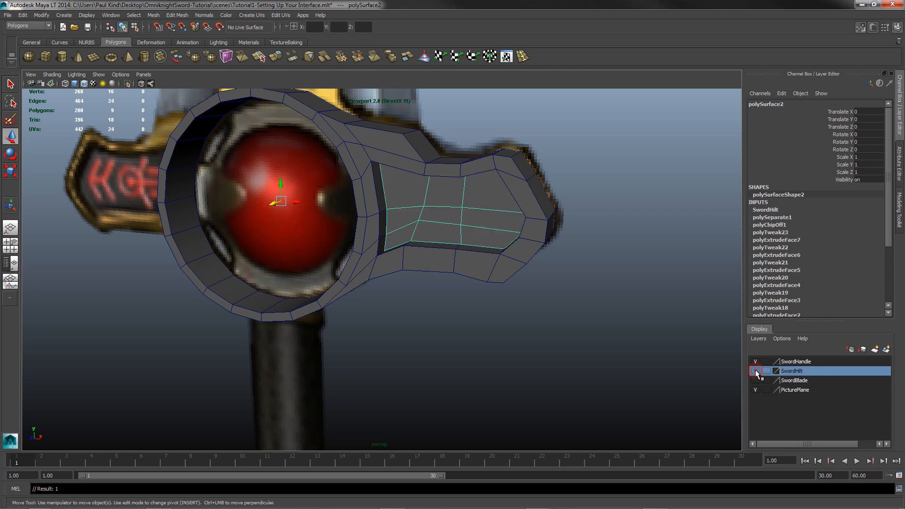
left_click(755, 372)
left_click(755, 372)
left_click(755, 372)
left_click(755, 372)
left_click(756, 372)
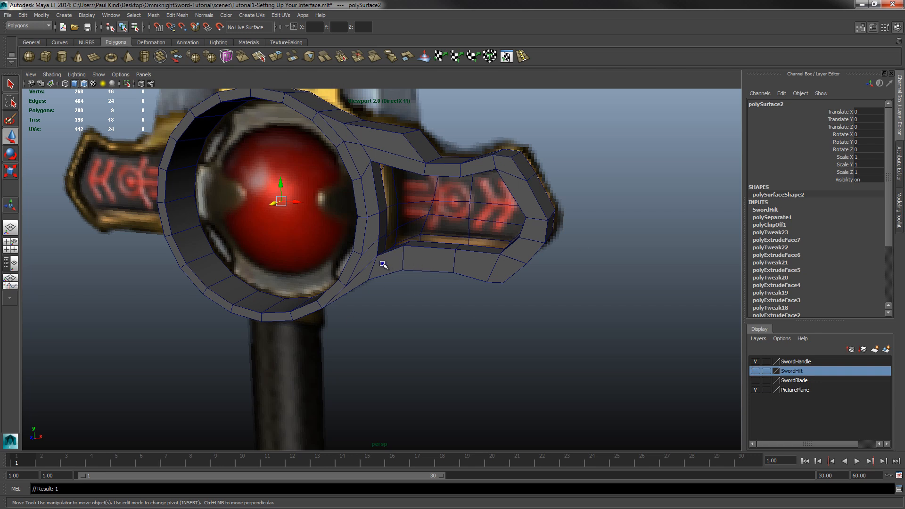
Select the flat back faces of the hilt's ring and arm in face mode and delete them
right_click_drag(383, 264, 412, 254)
left_click(438, 257)
left_click_drag(430, 291, 283, 247, "alt")
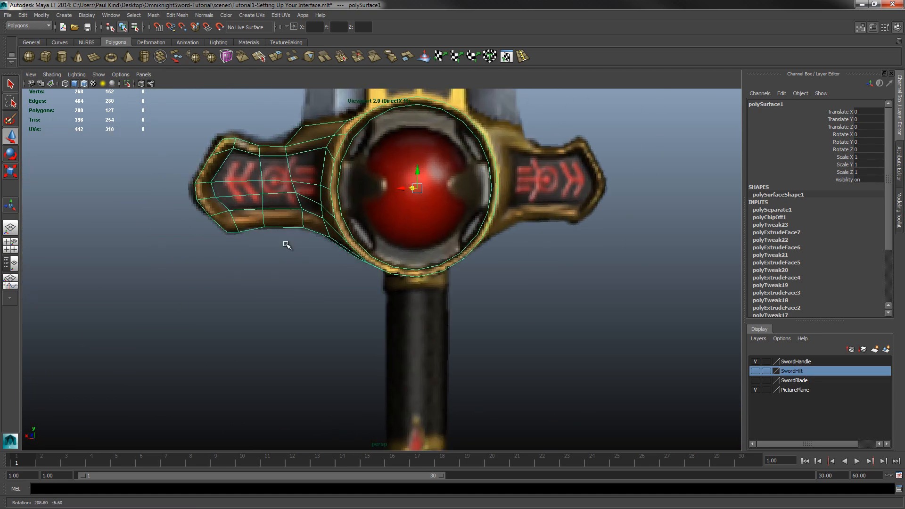
middle_click_drag(283, 247, 472, 216, "alt")
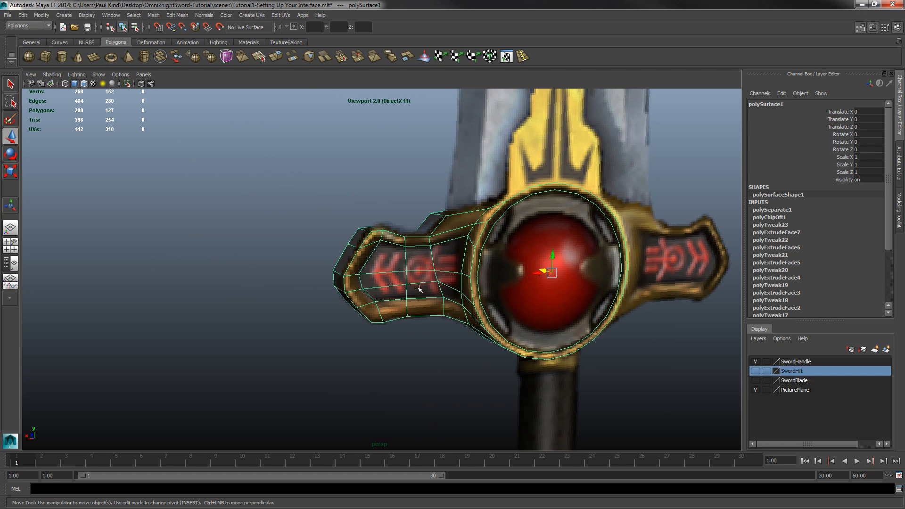
right_click_drag(416, 297, 438, 298, "alt")
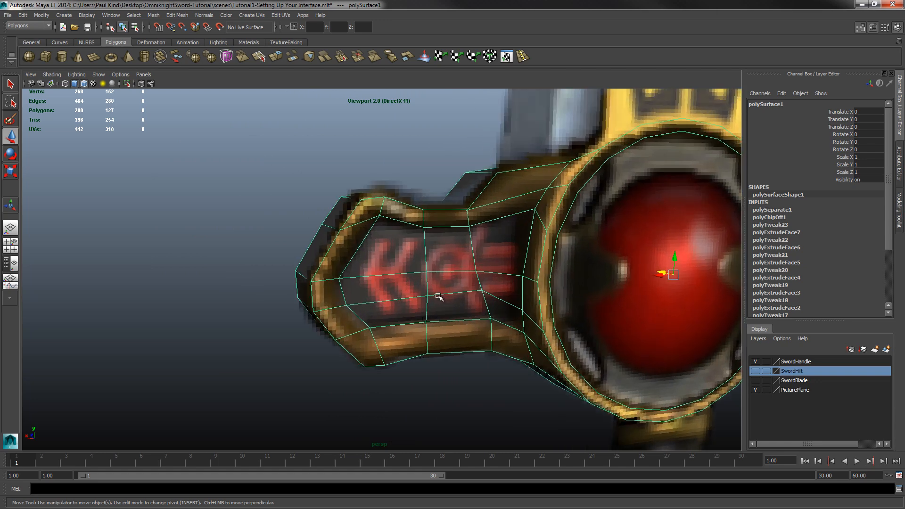
right_click(483, 231)
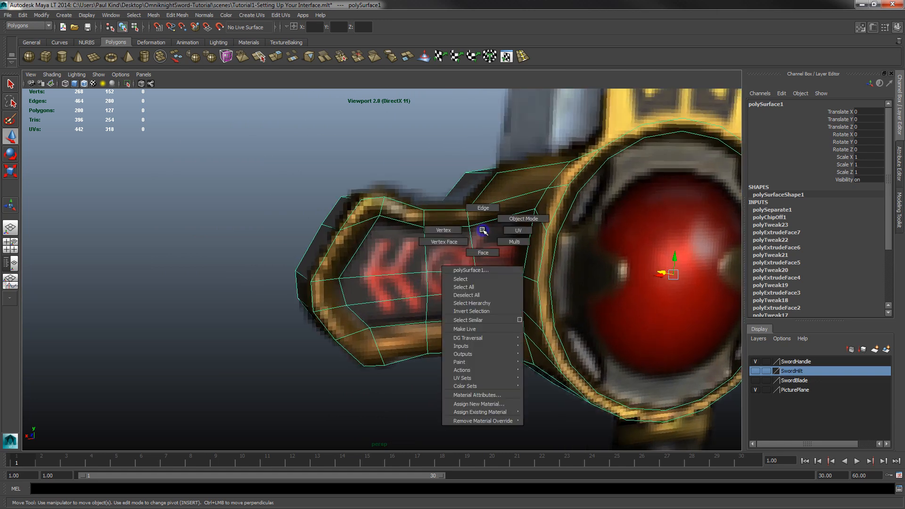
left_click(480, 254)
mouse_move(572, 172)
left_mouse_down()
mouse_move(542, 231)
mouse_move(535, 286)
mouse_move(538, 359)
mouse_move(556, 382)
mouse_move(513, 344)
mouse_move(510, 258)
mouse_move(522, 190)
mouse_move(474, 215)
mouse_move(435, 217)
mouse_move(395, 203)
mouse_move(409, 297)
left_mouse_up()
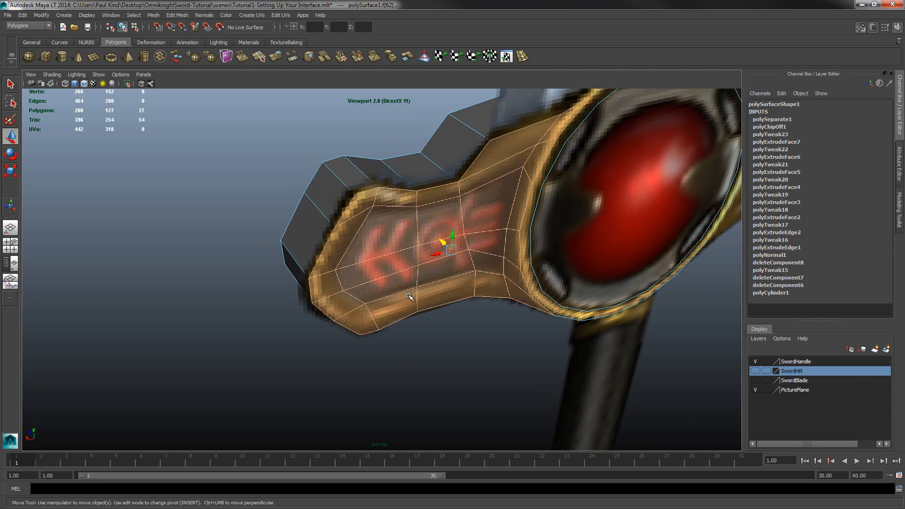
key("Delete")
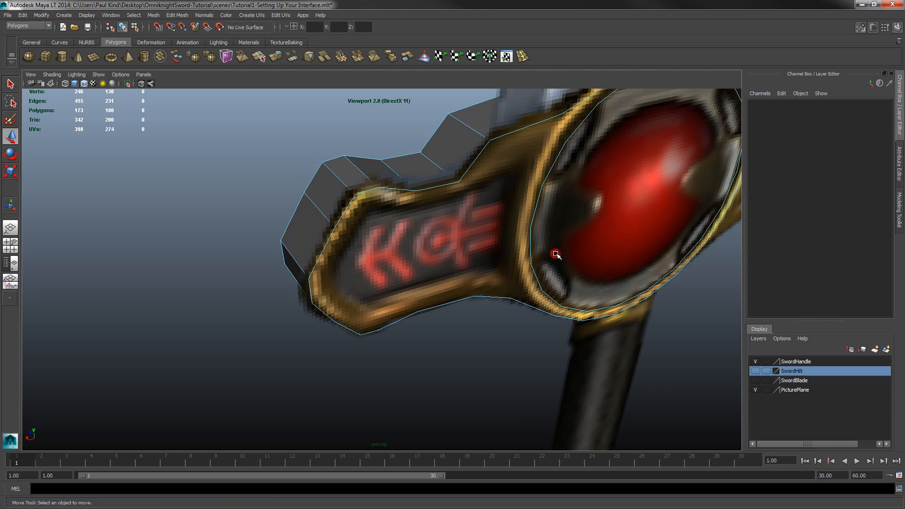
Hide the PicturePlane layer, inspect the opened hilt mesh from several angles, and show the layer again
left_click_drag(570, 277, 345, 270, "alt")
left_click(756, 390)
scroll(463, 263, "down", 5)
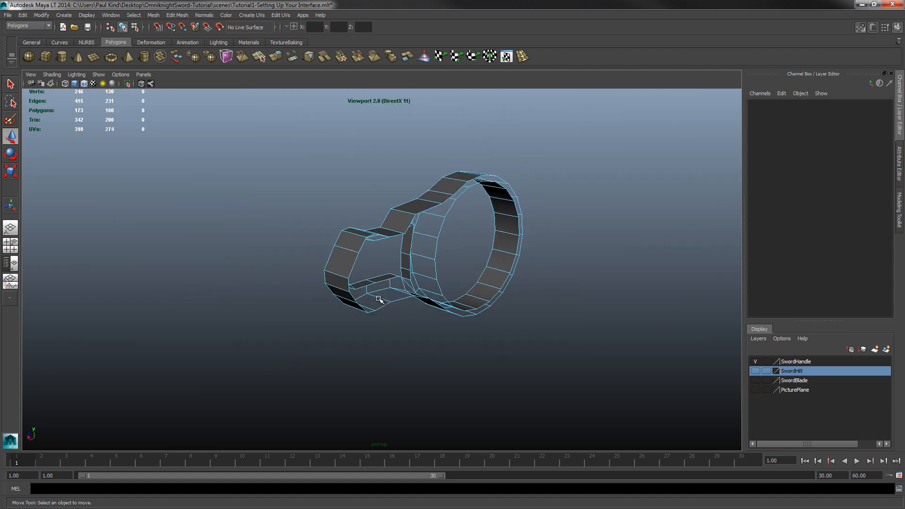
left_click_drag(378, 298, 570, 301, "alt")
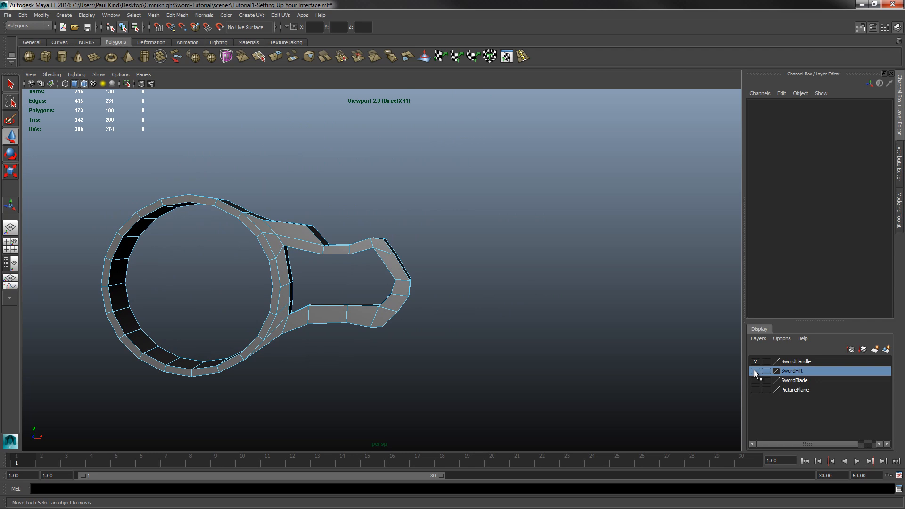
left_click(755, 390)
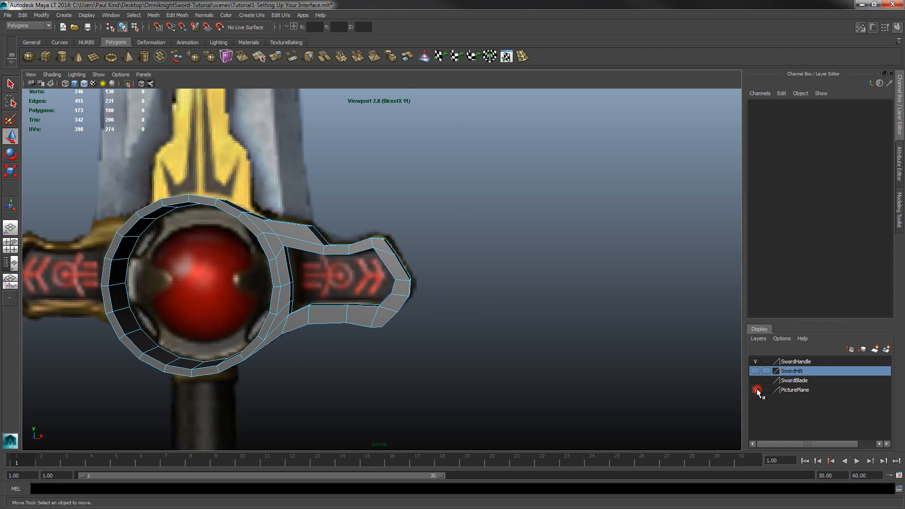
In the front view, move the vertices along the arm's lower rim to match the reference trim
scroll(427, 244, "up", 4)
key("space")
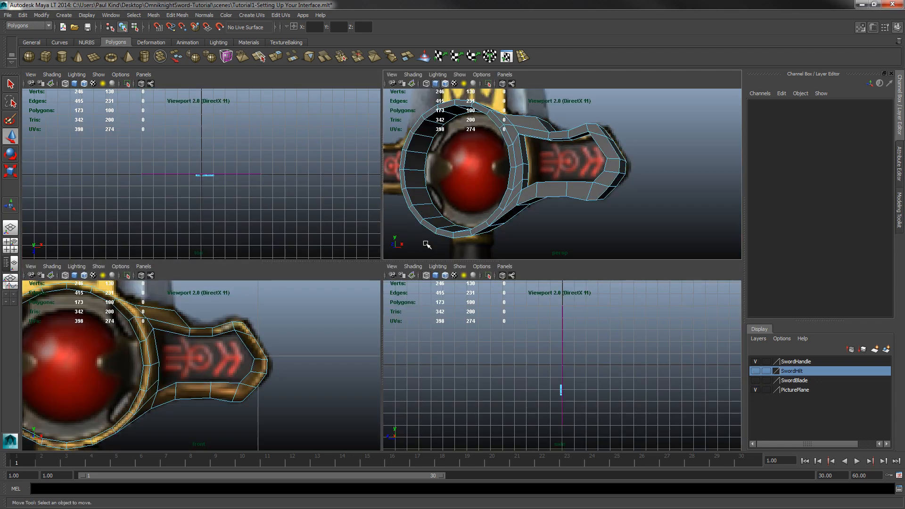
key("space")
scroll(381, 313, "up", 6)
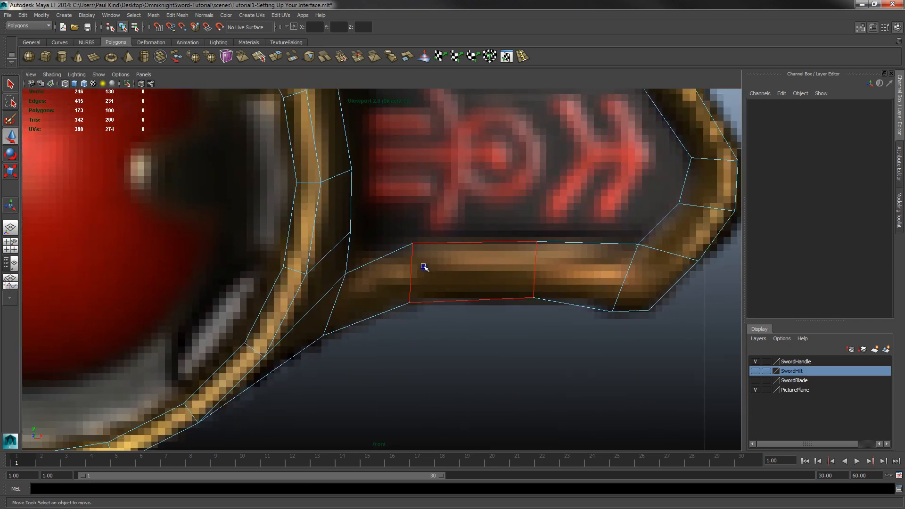
right_click_drag(422, 266, 390, 267)
mouse_move(402, 226)
left_mouse_down()
mouse_move(430, 261)
mouse_move(411, 238)
left_mouse_up()
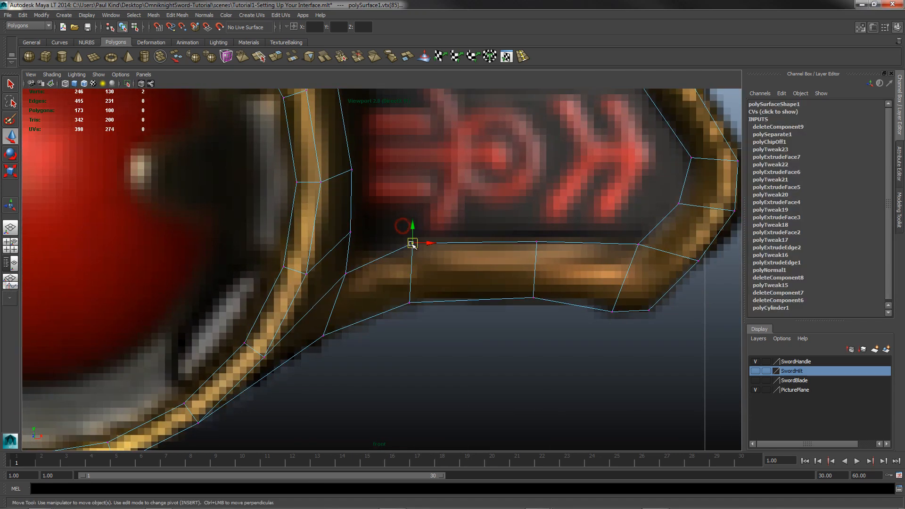
left_click_drag(526, 220, 542, 254)
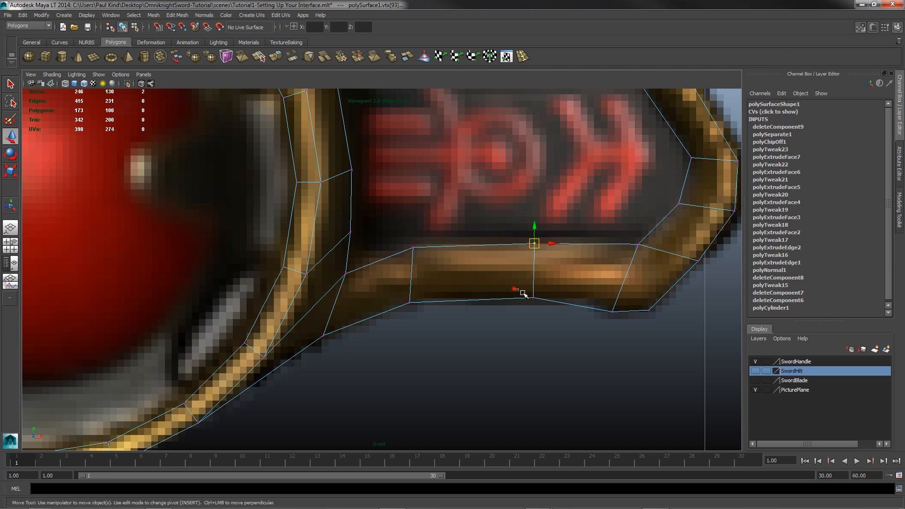
left_click_drag(510, 284, 550, 311)
left_click_drag(574, 303, 536, 301)
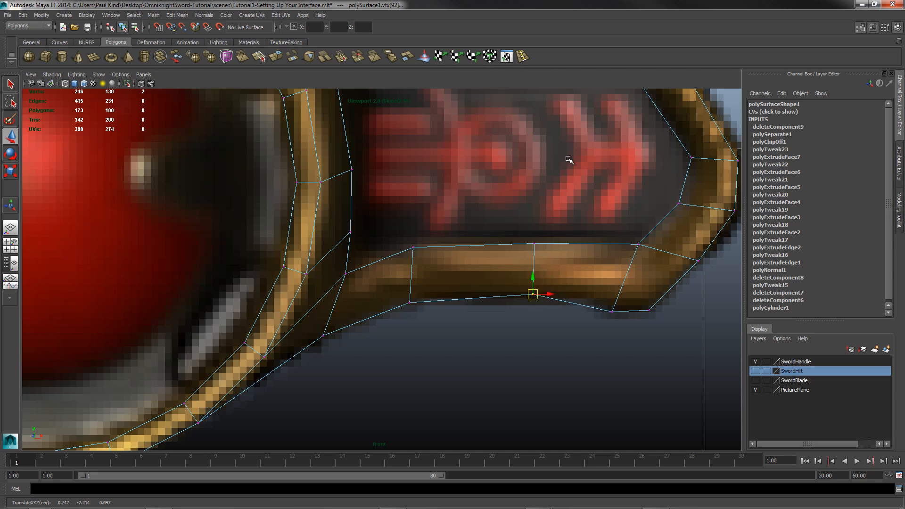
Align the vertices of the arm's lower outer corner and pointed tip with the reference's gold border
middle_click_drag(618, 343, 518, 326, "alt")
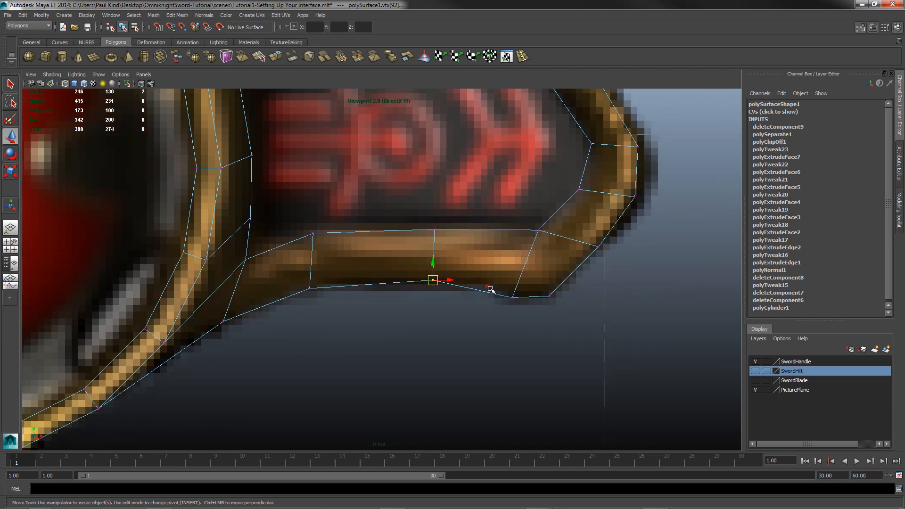
left_click_drag(488, 286, 557, 312)
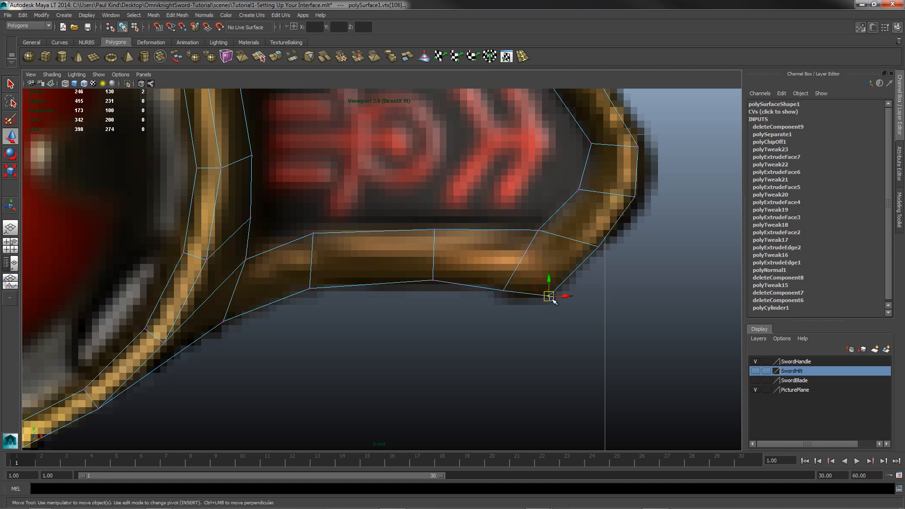
left_click_drag(592, 229, 592, 265)
middle_click_drag(662, 245, 383, 311, "alt")
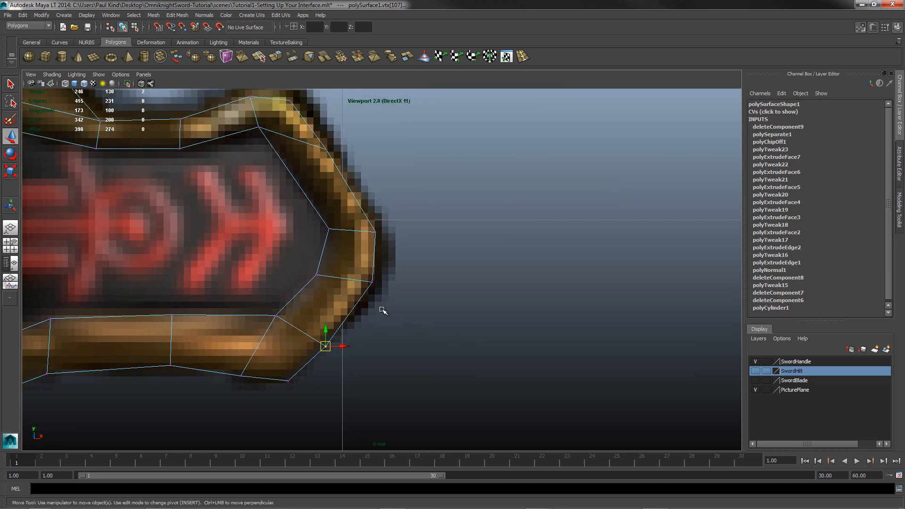
left_click_drag(379, 289, 378, 286)
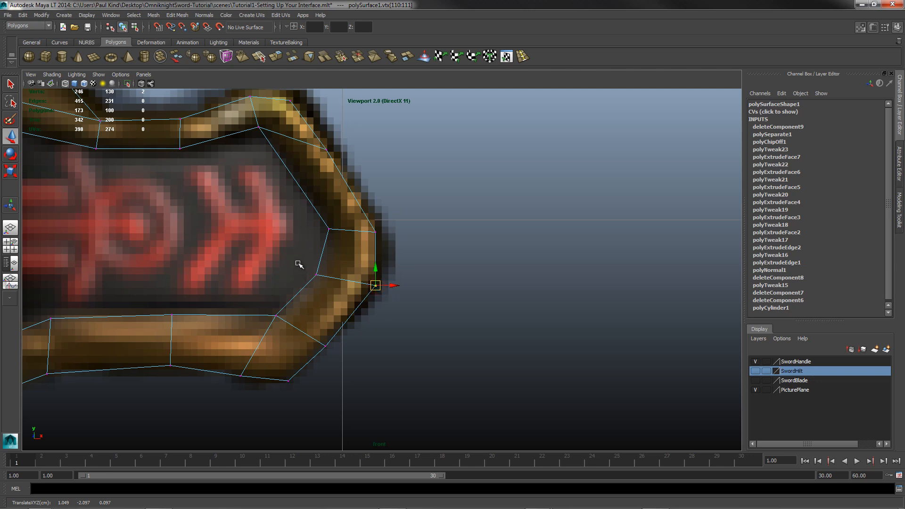
left_click(316, 275)
left_click_drag(320, 275, 325, 272)
left_click(249, 298)
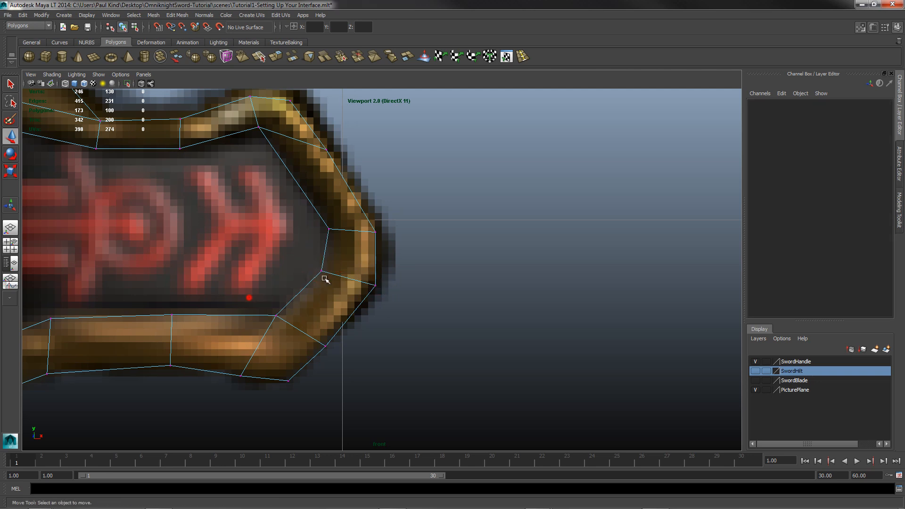
Insert five edge loops across the arm's rim: three around the pointed tip and two along the lower edge
left_click(523, 56)
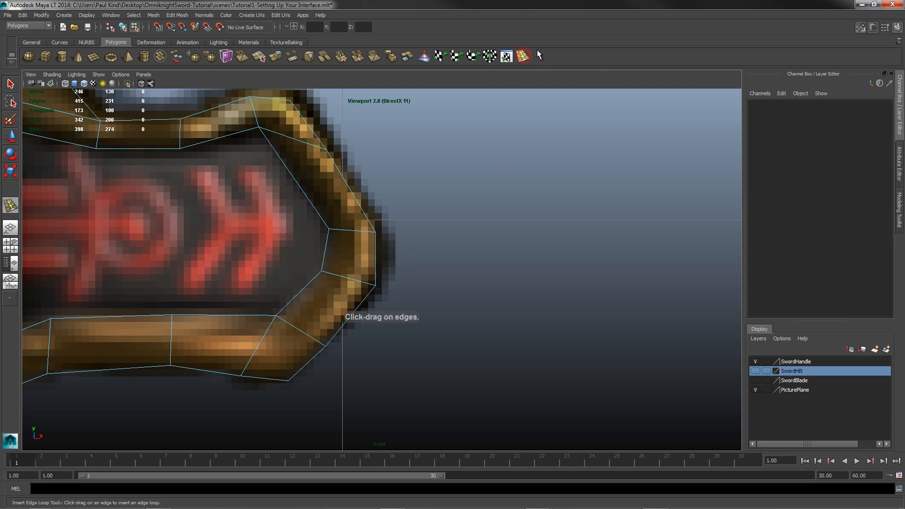
left_click(348, 186)
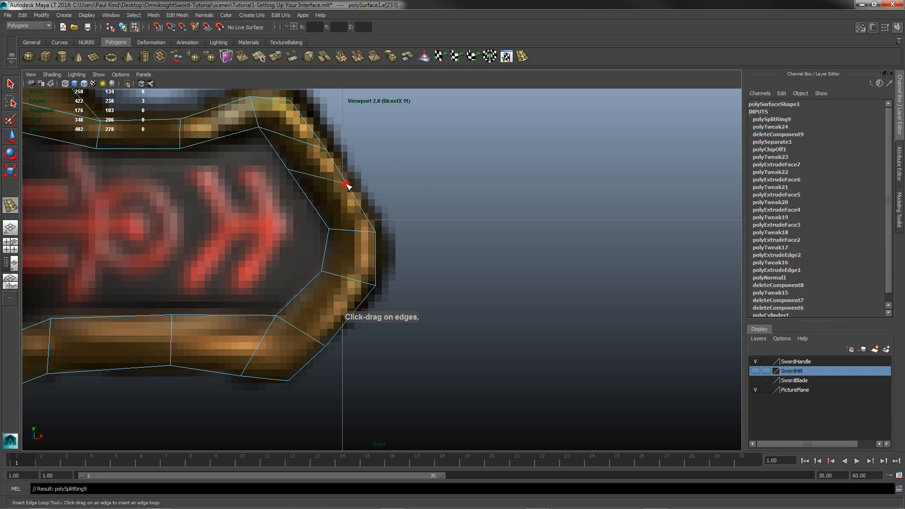
left_click(375, 262)
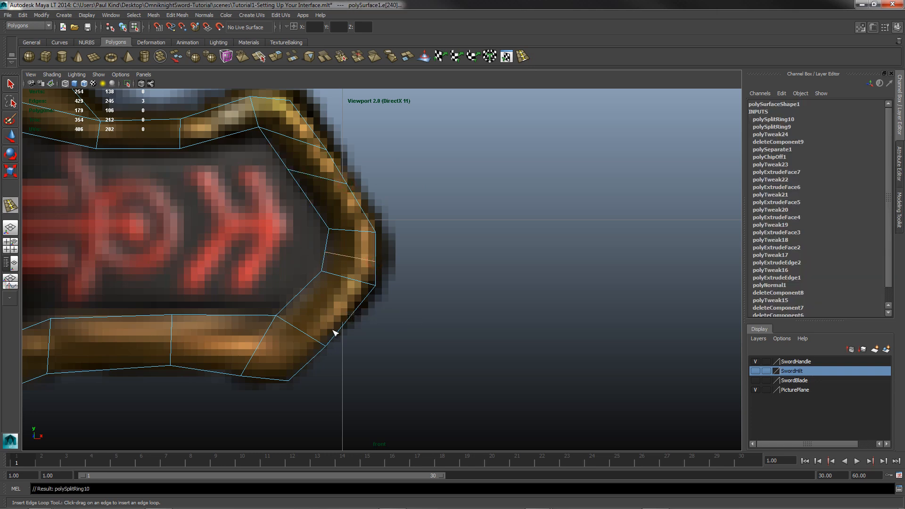
left_click(349, 320)
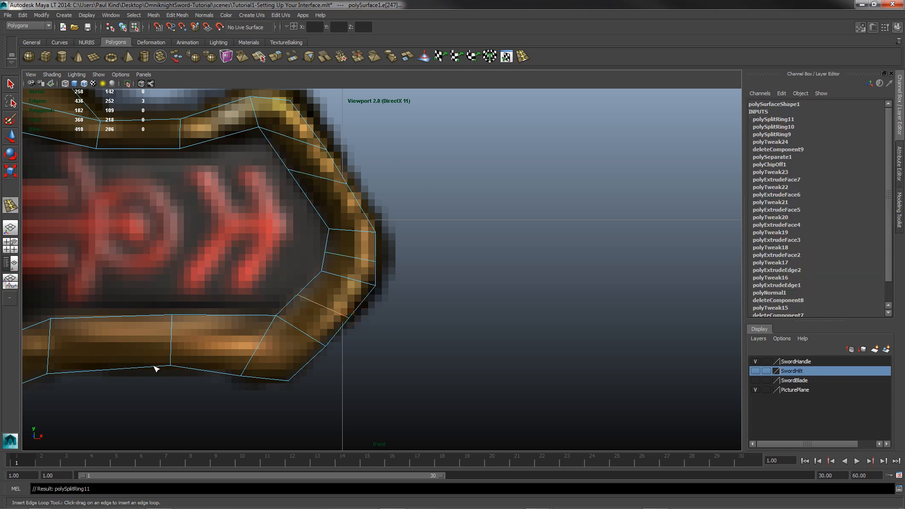
left_click(105, 373)
middle_click_drag(162, 354, 328, 332, "alt")
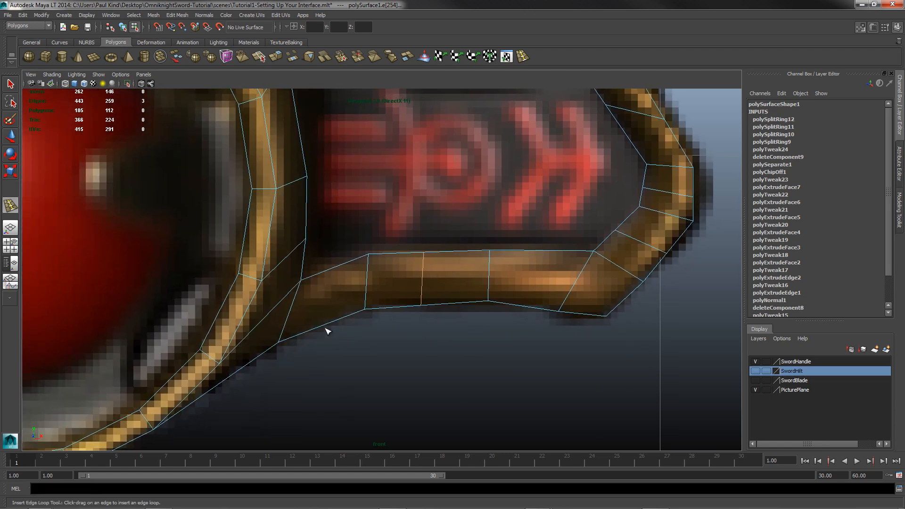
left_click(327, 326)
Insert four more edge loops across the arm's upper rim, two of them on the sloped section near the ring
middle_click_drag(483, 217, 521, 397, "alt")
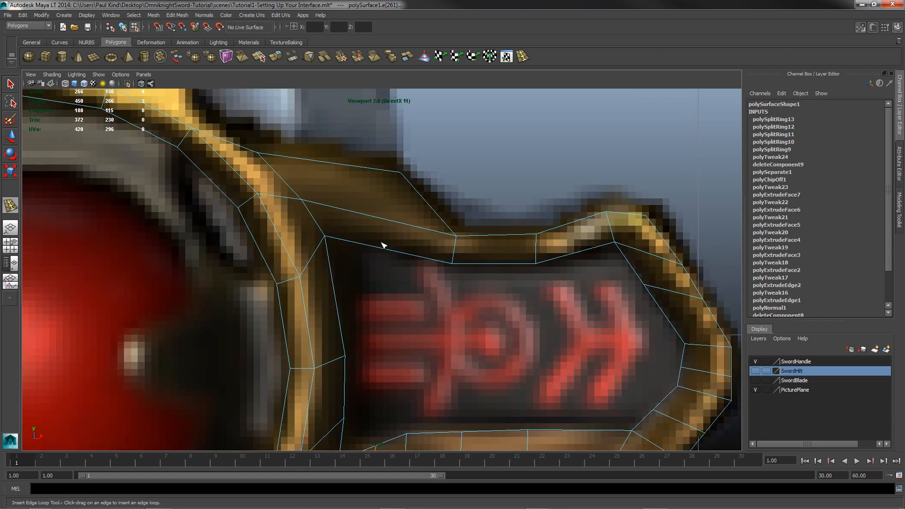
left_click(349, 241)
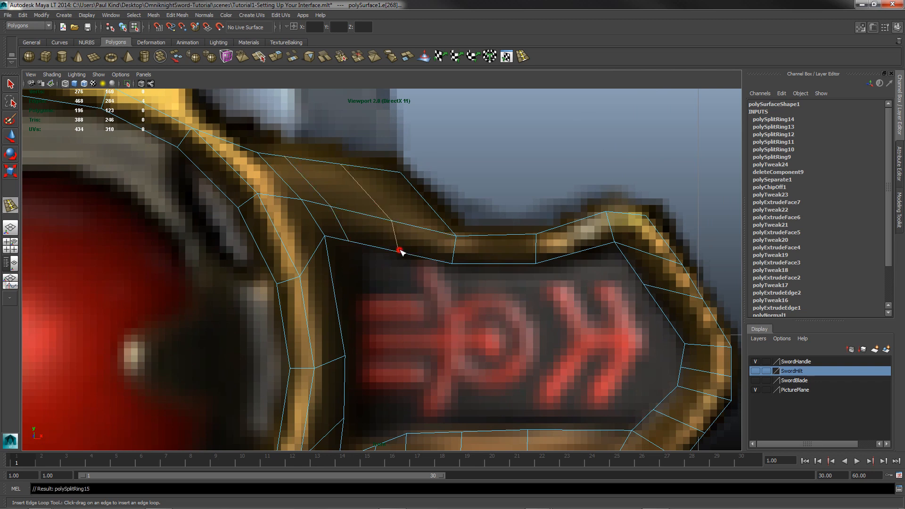
left_click(501, 263)
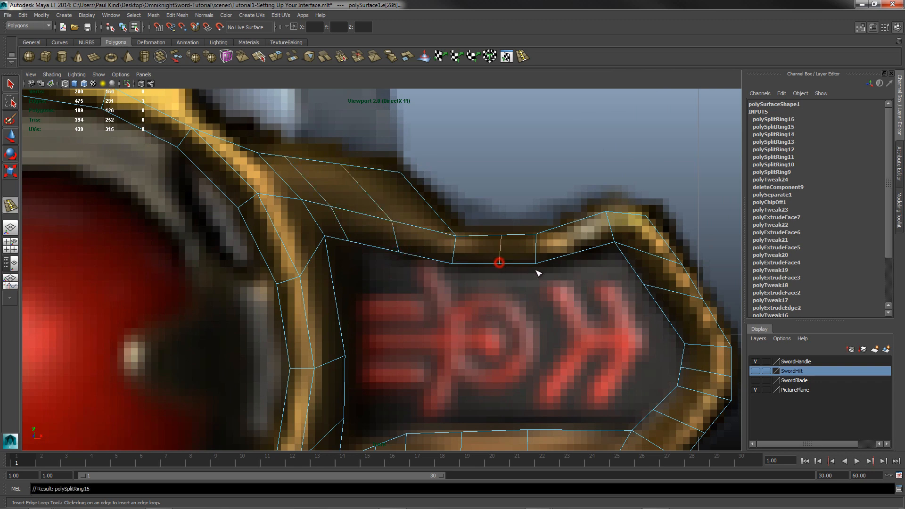
left_click(584, 254)
middle_click_drag(598, 343, 528, 317, "alt")
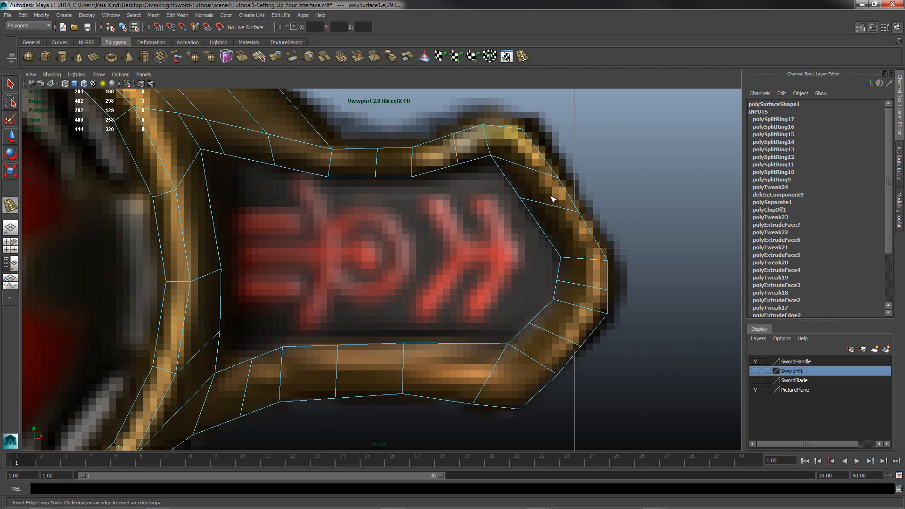
Move the outer vertices just below the arm's upper outer corner up onto the reference's gold border
right_click(528, 200)
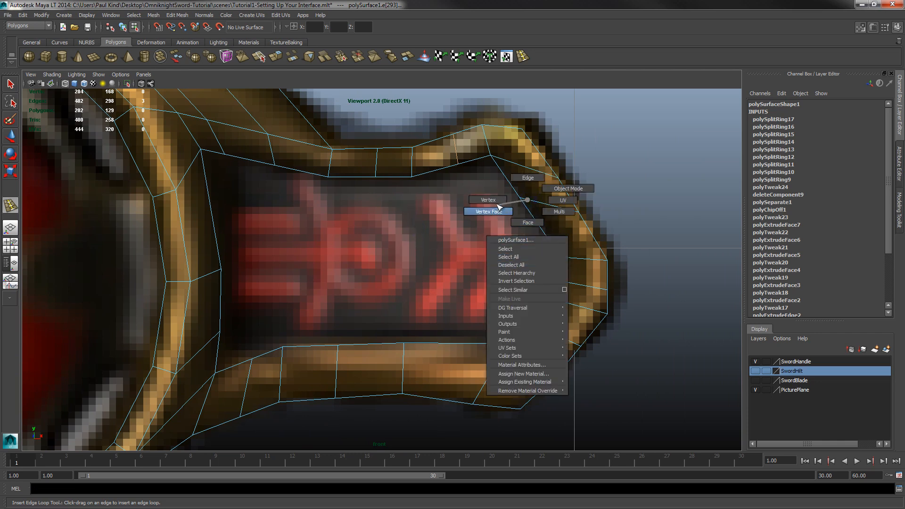
left_click(497, 204)
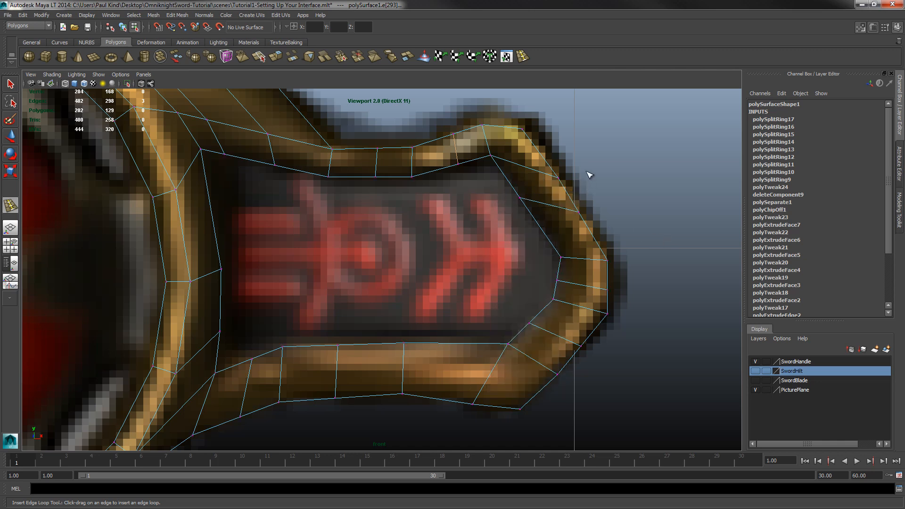
left_click(10, 85)
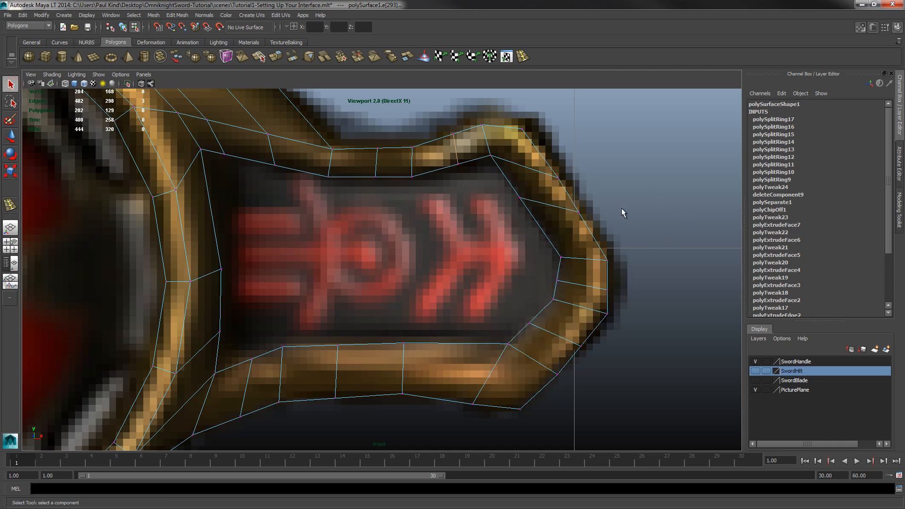
left_click_drag(562, 184, 549, 191)
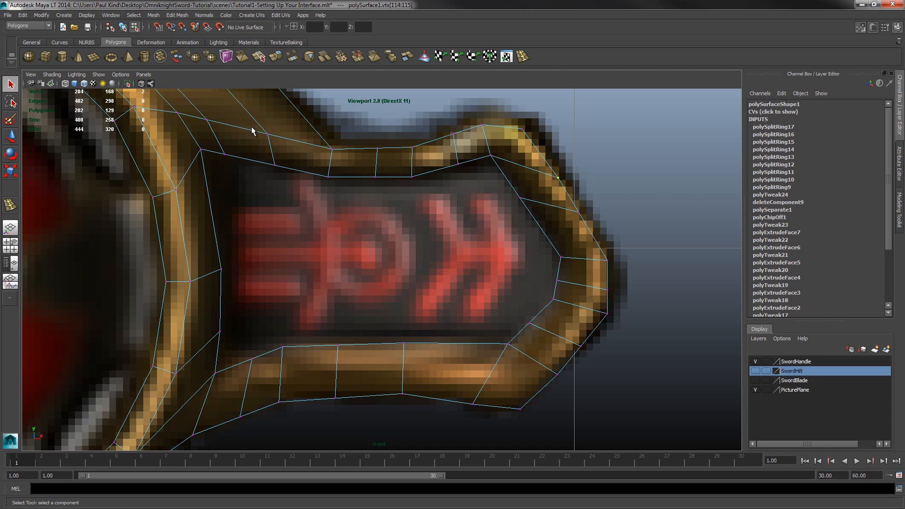
left_click(10, 136)
left_click_drag(569, 185, 541, 152)
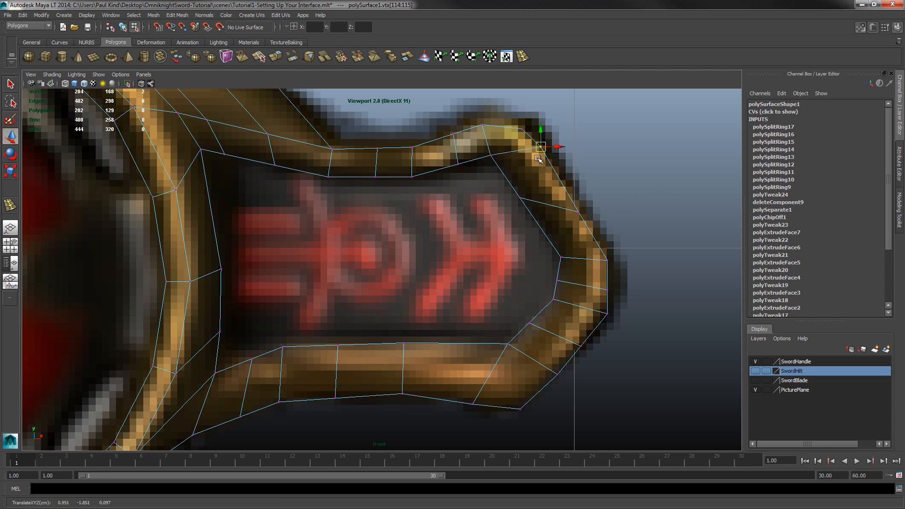
Shift the vertices of the arm's upper rim between the outer corner and the straight section to follow the reference trim
left_click_drag(504, 109, 468, 169)
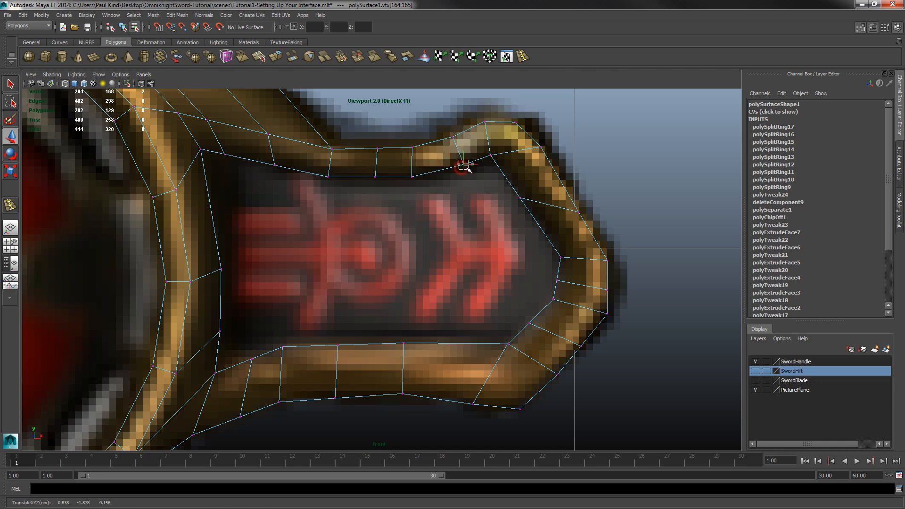
mouse_move(409, 170)
left_mouse_down()
mouse_move(419, 181)
mouse_move(426, 175)
left_mouse_up()
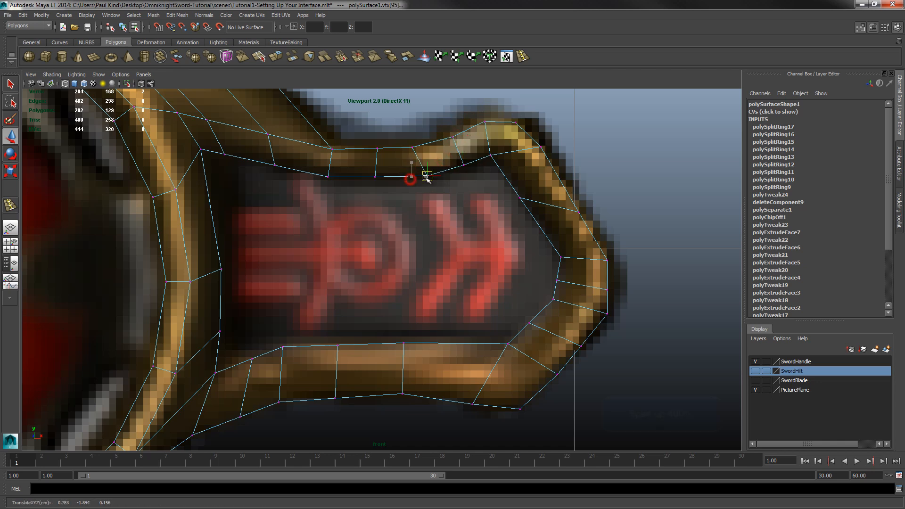
left_click_drag(407, 142, 418, 153)
left_click_drag(413, 147, 387, 155)
left_click_drag(370, 171, 389, 181)
Reposition the vertices along the upper rim's sloped section near the ring to match the reference and even out the spacing
middle_click_drag(395, 193, 526, 262, "alt")
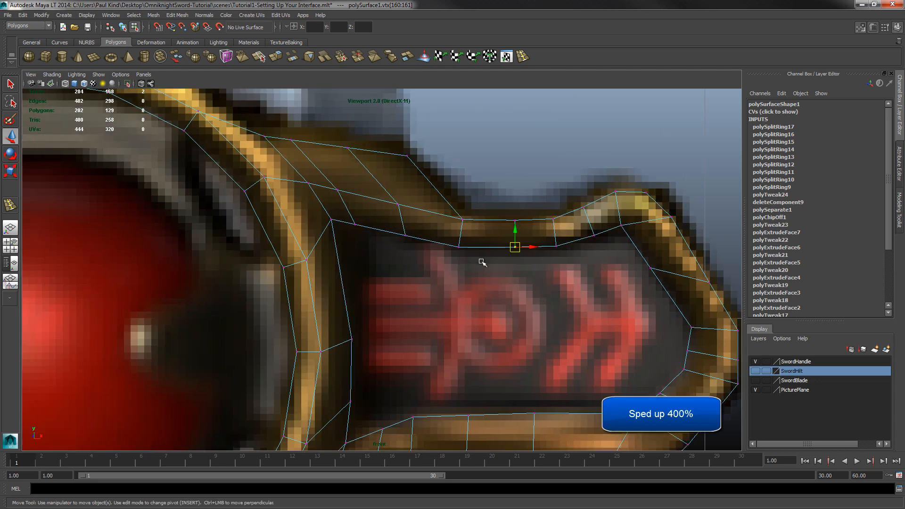
left_click_drag(445, 240, 462, 252)
left_click_drag(460, 249, 464, 250)
left_click_drag(349, 219, 364, 222)
left_click_drag(332, 185, 347, 190)
left_click_drag(286, 135, 351, 152)
left_click_drag(349, 152, 367, 153)
left_click_drag(390, 195, 407, 205)
left_click_drag(395, 225, 406, 234)
Move the outer vertices on the pointed tip's upper slope along the gold border and insert two edge loops across that slope
middle_click_drag(569, 278, 353, 225, "alt")
left_click_drag(484, 220, 496, 234)
left_click_drag(497, 234, 476, 199)
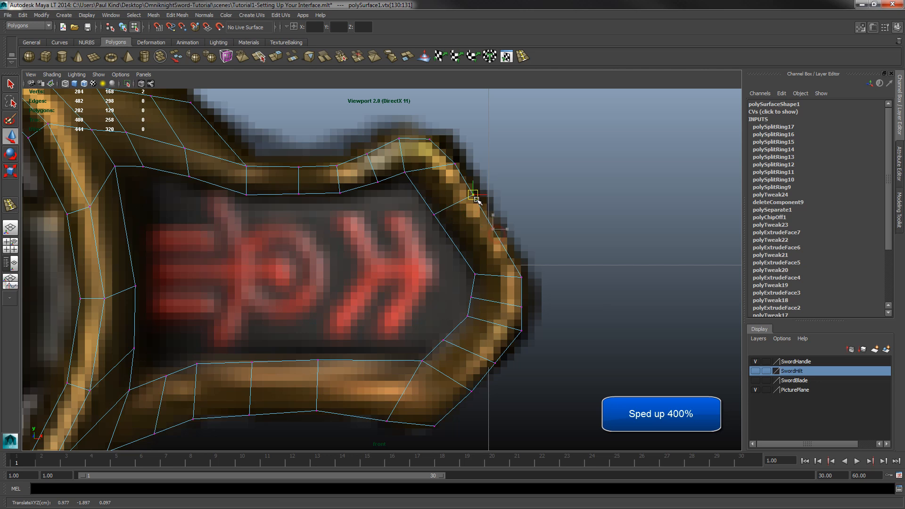
left_click(522, 56)
left_click_drag(501, 252, 485, 226)
right_click(503, 248)
right_click_drag(502, 247, 474, 246)
Spread the vertices along the tip's upper slope so the rim segments follow the reference's curve
left_click_drag(474, 208, 460, 243)
key("w")
left_click_drag(452, 234, 458, 235)
left_click_drag(453, 248, 470, 256)
mouse_move(502, 242)
left_mouse_down()
mouse_move(513, 257)
mouse_move(512, 245)
left_mouse_up()
left_click_drag(511, 272, 530, 308)
left_click(527, 310)
left_click_drag(463, 290, 475, 299)
Round the pointed tip by adjusting its inner and outer vertices to the gold trim
middle_click_drag(496, 332, 503, 275, "alt")
left_click_drag(465, 251, 477, 264)
left_click_drag(520, 265, 528, 284)
left_click_drag(441, 275, 462, 293)
left_click_drag(456, 286, 463, 287)
left_click_drag(491, 298, 501, 319)
Align the vertices of the arm's lower outer corner and move the neighbouring lower-rim vertices toward that corner
mouse_move(420, 296)
left_mouse_down()
mouse_move(437, 313)
mouse_move(431, 310)
left_mouse_up()
left_click_drag(470, 326, 475, 345)
left_click_drag(430, 353, 445, 368)
left_click_drag(382, 355, 408, 365)
left_click_drag(315, 293, 337, 313)
left_click_drag(325, 307, 376, 308)
left_click_drag(312, 343, 364, 357)
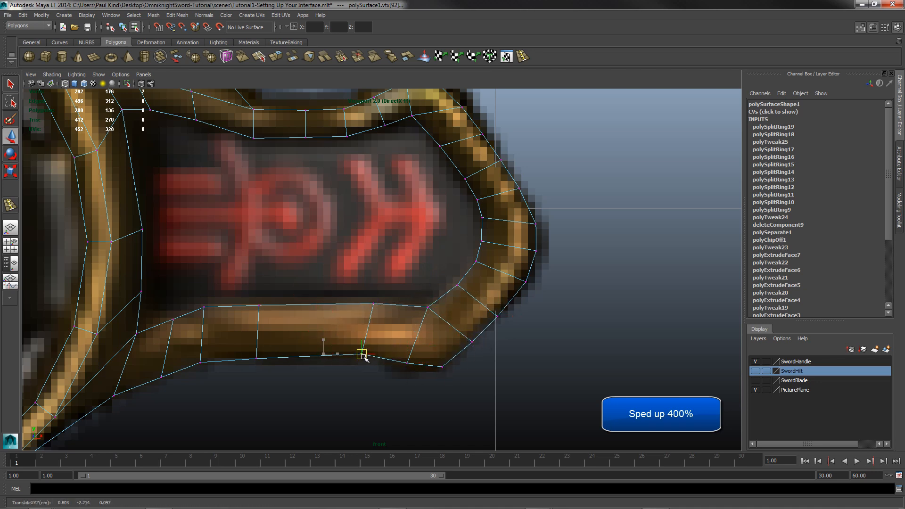
Insert an edge loop across the middle of the arm's lower rim and align its outer vertices with the reference
left_click(522, 56)
left_click(312, 306)
right_click(315, 327)
right_click_drag(312, 317, 276, 316)
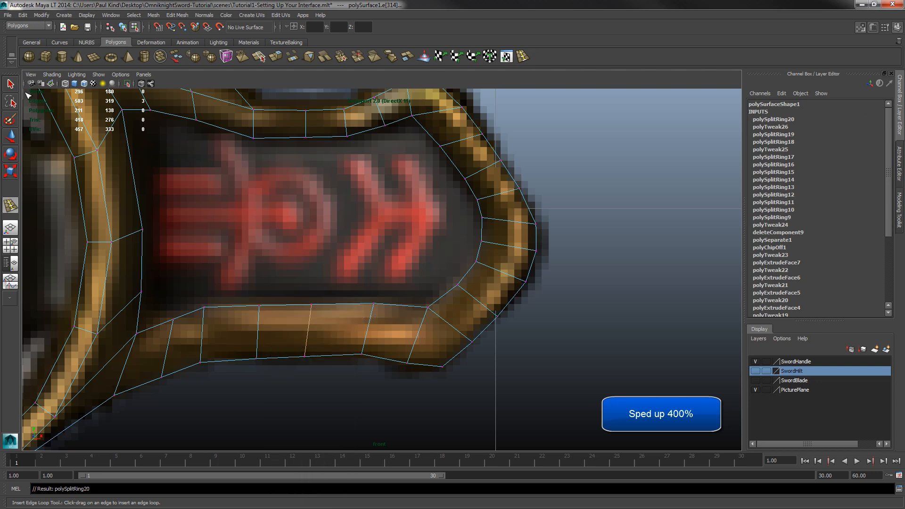
left_click(6, 137)
left_click_drag(284, 347, 322, 368)
left_click_drag(308, 358, 311, 355)
left_click_drag(299, 297, 322, 315)
Move the remaining lower-rim vertices between the new loop and the ring to match the trim's outline
left_click_drag(245, 347, 268, 368)
left_click_drag(258, 360, 258, 356)
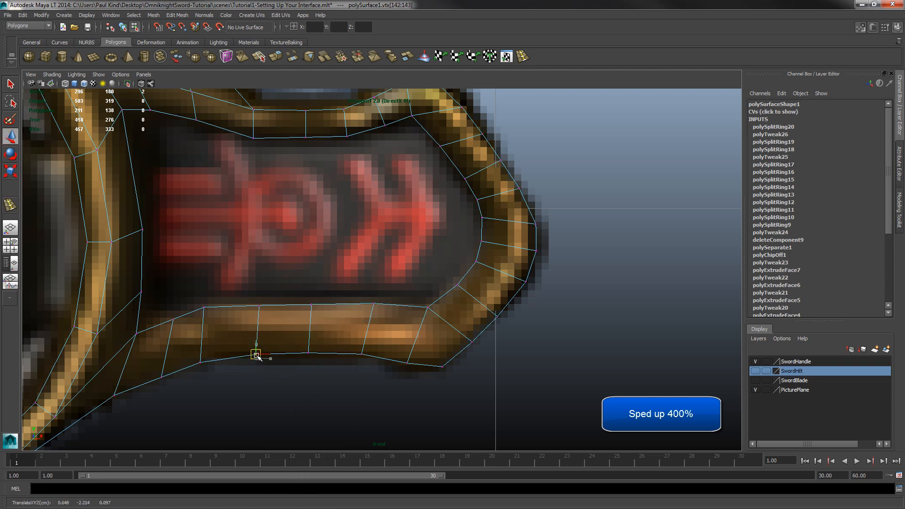
left_click_drag(247, 296, 270, 315)
left_click_drag(260, 308, 251, 308)
left_click_drag(193, 297, 215, 318)
left_click_drag(204, 310, 206, 311)
left_click_drag(191, 350, 212, 370)
left_click_drag(201, 363, 209, 361)
left_click_drag(153, 366, 174, 372)
left_click_drag(160, 311, 147, 343)
left_click_drag(102, 384, 125, 406)
left_click_drag(114, 395, 127, 388)
Insert an edge loop along the junction between the ring and the arm
scroll(176, 336, "down", 14)
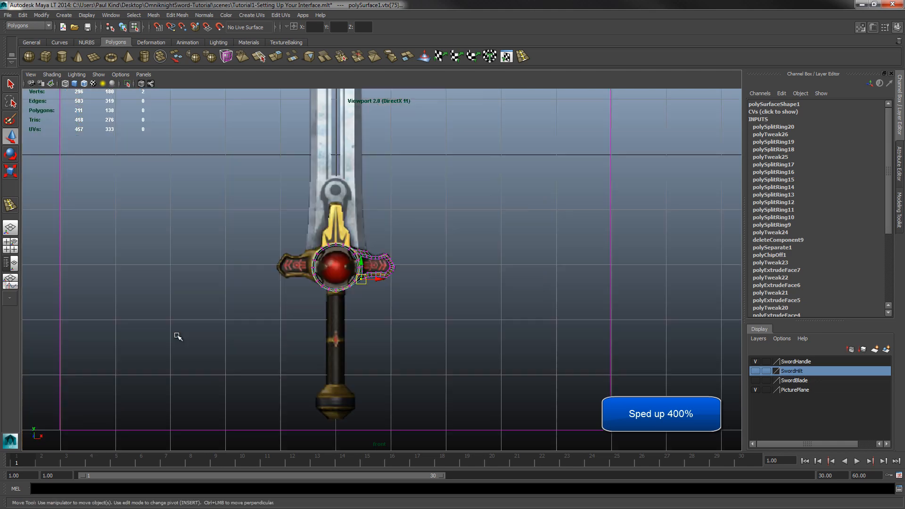
scroll(360, 309, "up", 9)
middle_click_drag(302, 299, 395, 293, "alt")
scroll(396, 294, "up", 3)
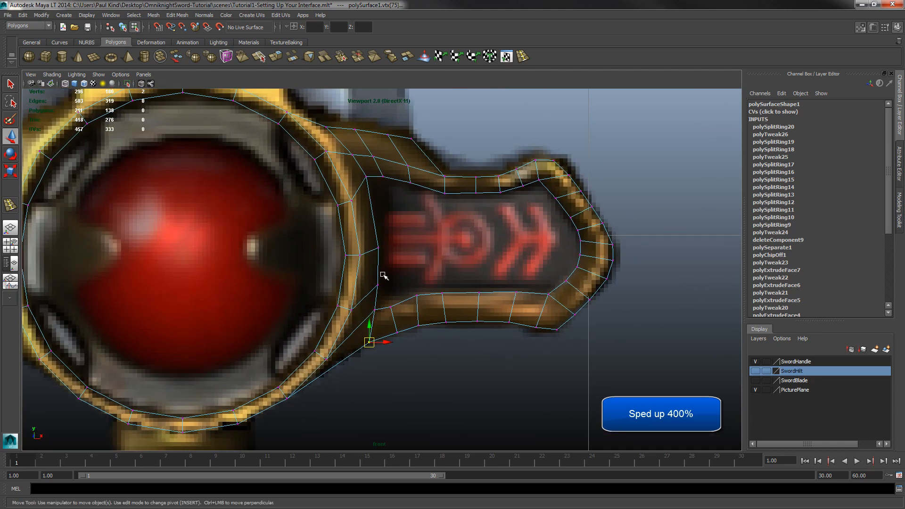
left_click(526, 58)
left_click(348, 357)
Move the junction loop's lower vertices closer to the ring's gold border
left_click(11, 138)
scroll(395, 196, "up", 6)
middle_click_drag(377, 283, 529, 144, "alt")
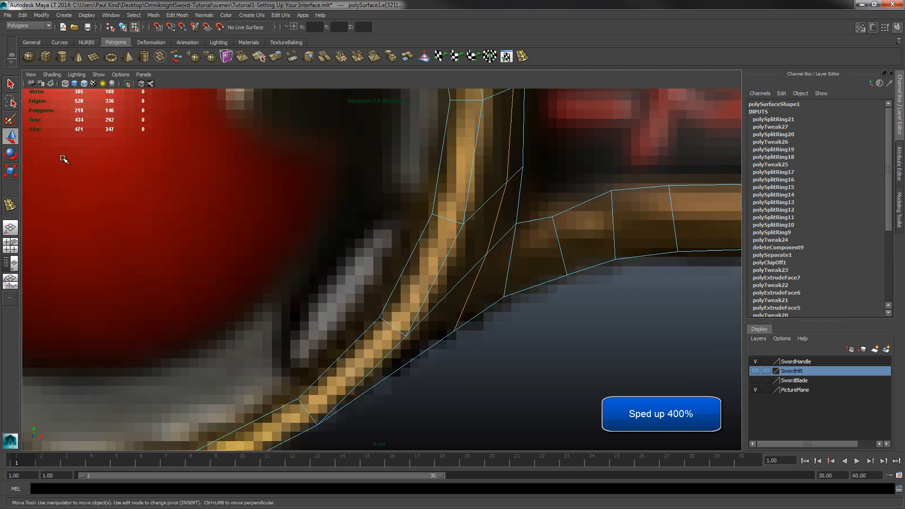
right_click_drag(503, 297, 472, 298)
left_click_drag(471, 348, 444, 329)
left_click_drag(476, 249, 494, 260)
left_click_drag(486, 254, 477, 256)
left_click_drag(496, 176, 514, 190)
left_click_drag(507, 182, 492, 193)
Move the junction loop's middle and upper vertices toward the ring so they follow its curve
middle_click_drag(536, 170, 501, 330, "alt")
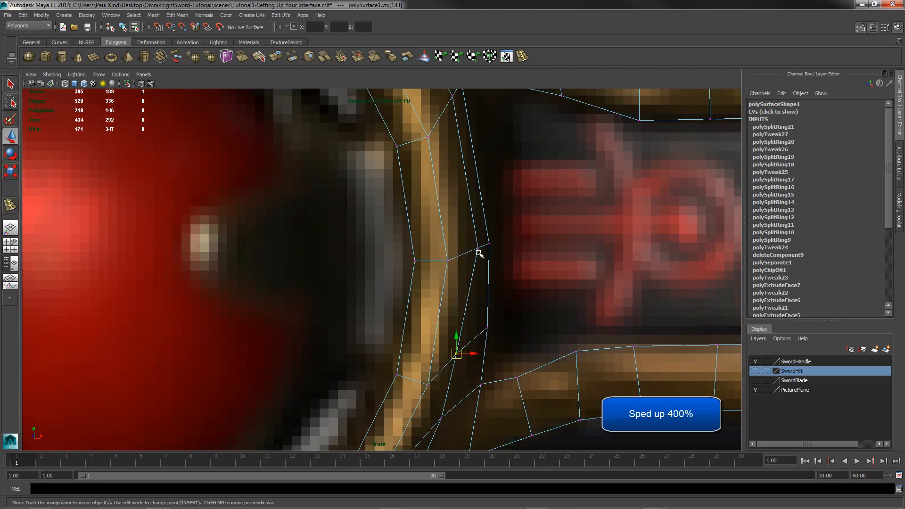
left_click(478, 250)
left_click_drag(478, 250, 466, 254)
middle_click_drag(471, 156, 496, 282, "alt")
left_click(478, 224)
left_click_drag(478, 224, 467, 240)
middle_click_drag(483, 191, 527, 285, "alt")
left_click(484, 250)
left_click_drag(485, 251, 474, 257)
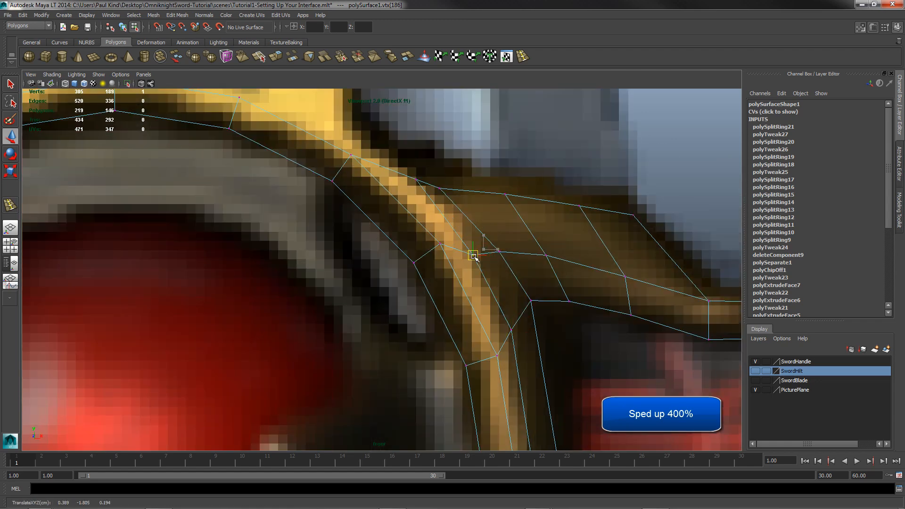
Adjust the vertices where the arm's upper rim meets the ring to smooth the transition
left_click(417, 180)
left_click_drag(417, 180, 419, 187)
left_click(473, 256)
left_click(499, 252)
left_click_drag(474, 256, 501, 249)
left_click(545, 257)
left_click_drag(545, 259, 549, 254)
Fine-tune the vertices of the upper rim's sloped section so its outer edge follows the reference outline
middle_click_drag(613, 316, 404, 273, "alt")
left_click(415, 235)
left_click_drag(416, 237, 415, 233)
middle_click_drag(544, 285, 543, 310, "alt")
left_click(422, 199)
left_click_drag(421, 201, 422, 207)
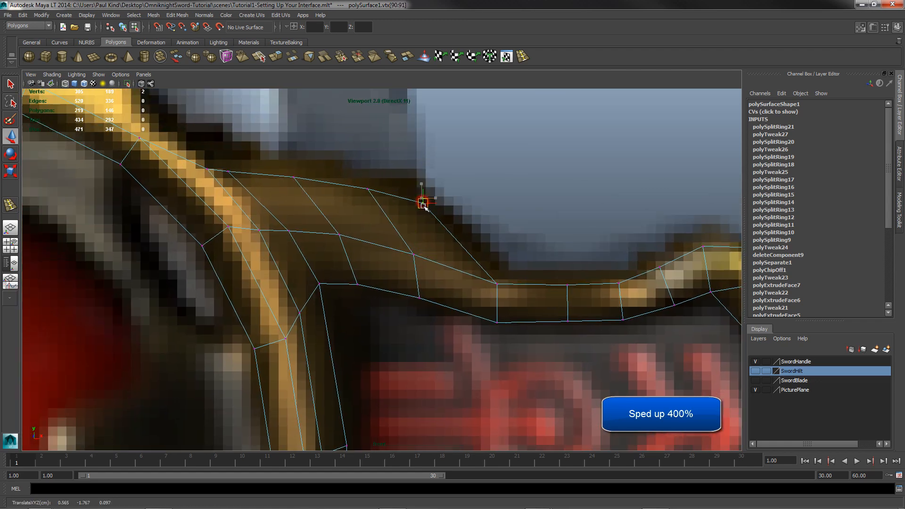
left_click(367, 189)
left_click_drag(369, 189, 367, 186)
left_click(293, 178)
left_click_drag(294, 178, 295, 173)
Adjust the inner and outer vertices of the upper rim leading up to the arm's upper outer corner
middle_click_drag(708, 309, 428, 216, "alt")
left_click(396, 213)
left_click_drag(397, 214, 396, 210)
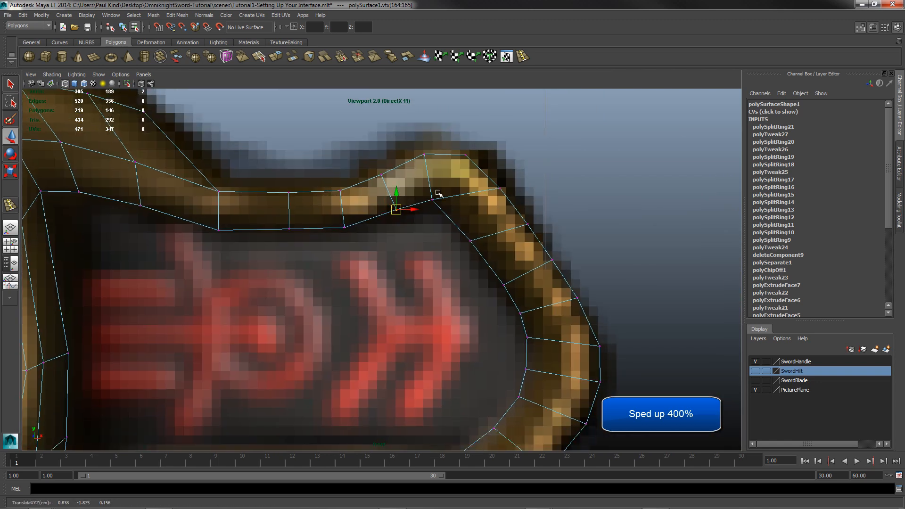
mouse_move(372, 163)
left_mouse_down()
mouse_move(391, 184)
mouse_move(384, 172)
left_mouse_up()
left_click_drag(414, 141, 435, 163)
left_click_drag(425, 155, 463, 154)
Nudge the vertices of the upper rim's straight section and one point on the sloped section to even out the segments
left_click_drag(331, 181, 350, 200)
left_click_drag(341, 194, 286, 192)
left_click(289, 192)
left_click(290, 229)
left_click_drag(290, 229, 287, 231)
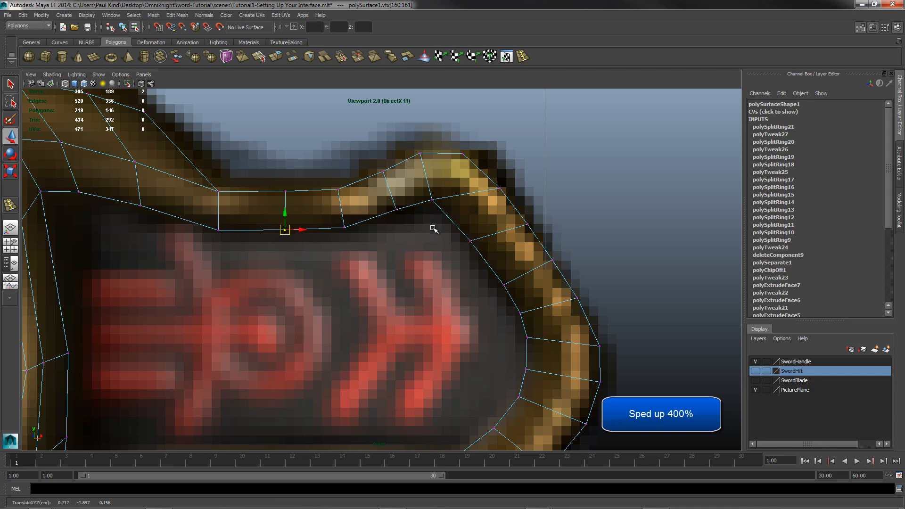
middle_click_drag(432, 227, 682, 278, "alt")
left_click_drag(304, 178, 325, 201)
left_click_drag(311, 194, 323, 196)
middle_click_drag(570, 279, 250, 126, "alt")
middle_click_drag(314, 340, 440, 323, "alt")
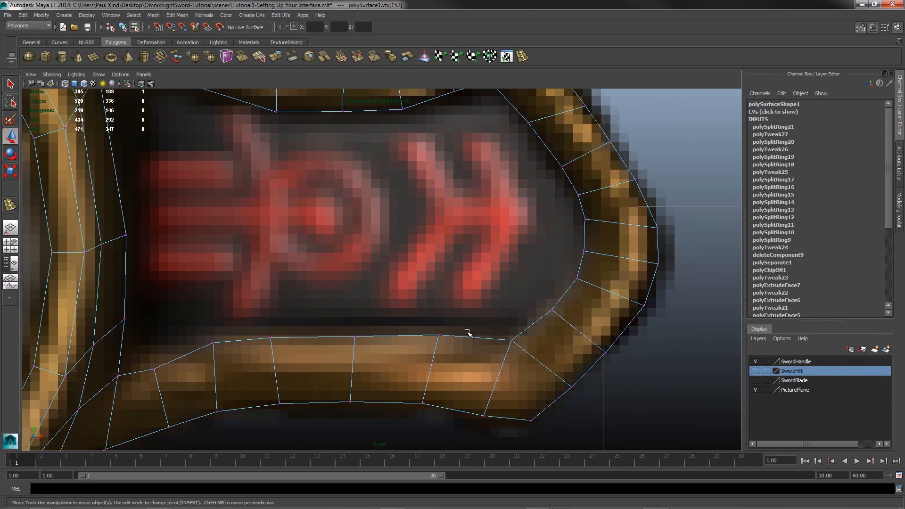
In the perspective view, delete the loop of faces lining the inside of the arm's opening
left_click_drag(468, 333, 446, 298, "alt")
key("space")
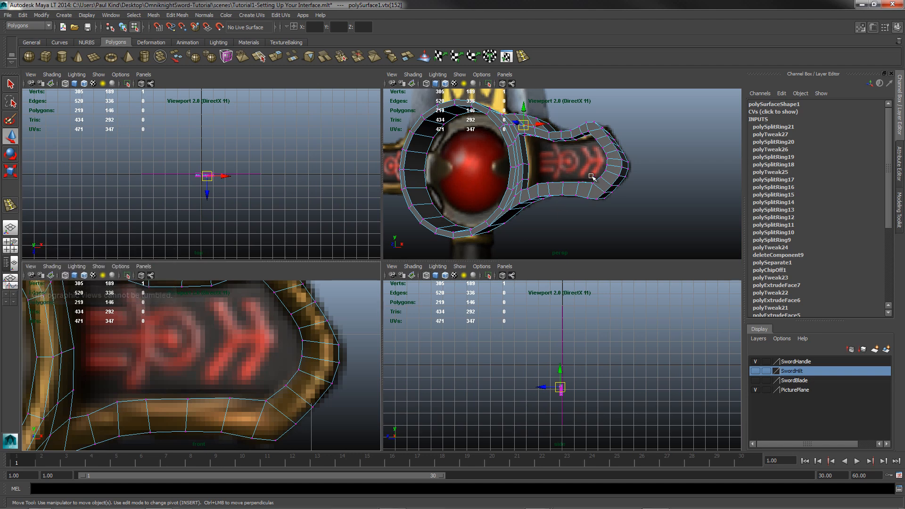
key("space")
left_click_drag(599, 198, 466, 250, "alt")
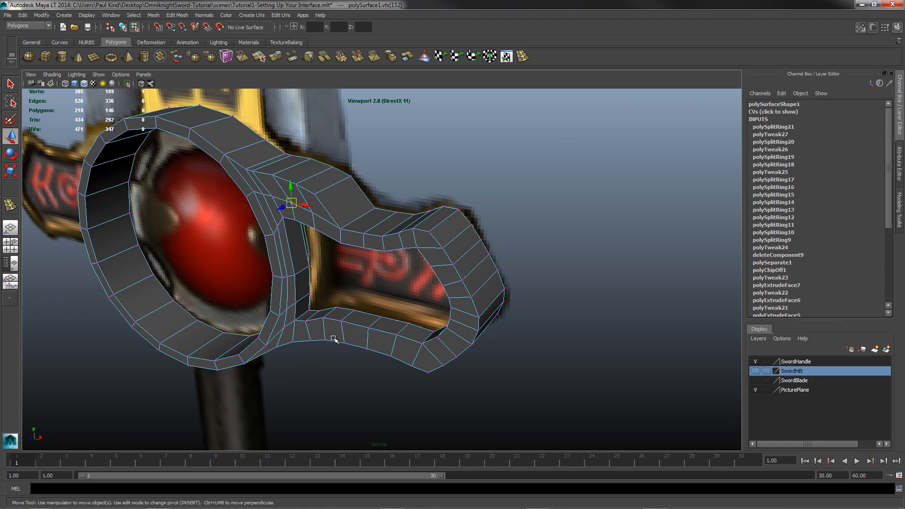
scroll(334, 331, "up", 4)
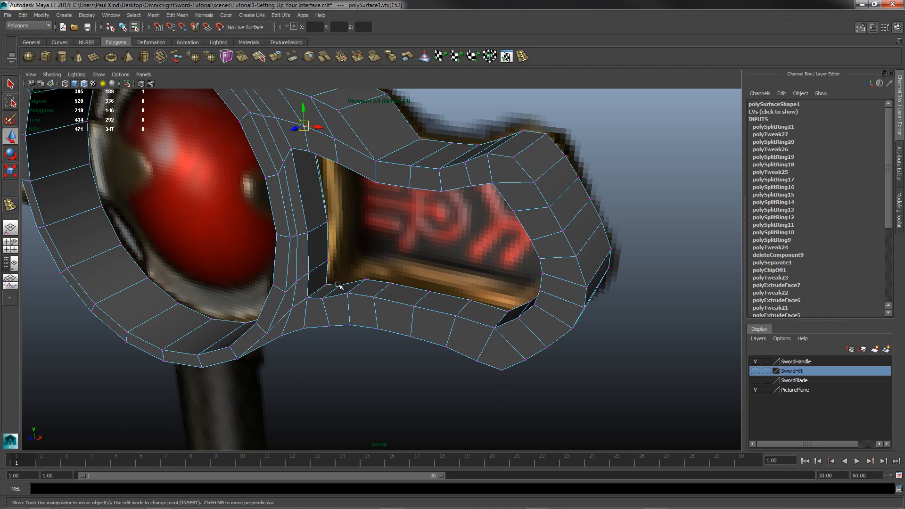
right_click_drag(322, 251, 322, 275)
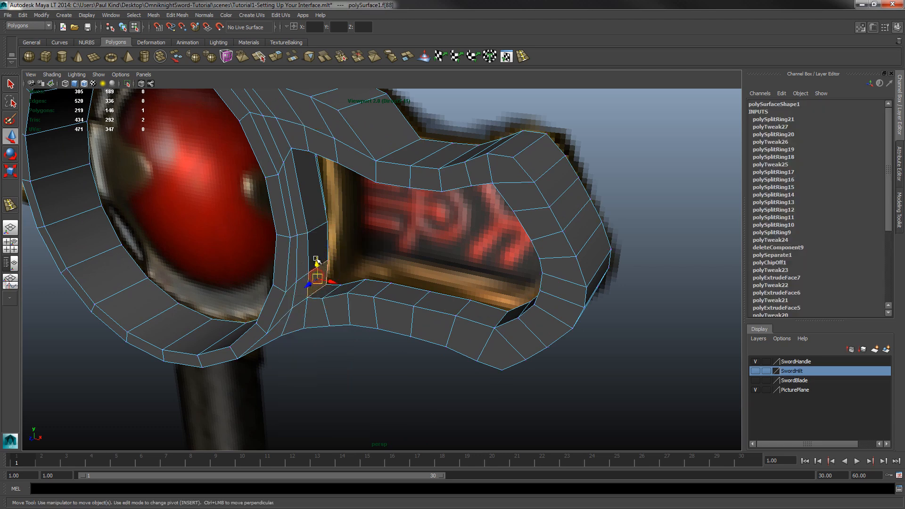
double_click(318, 244)
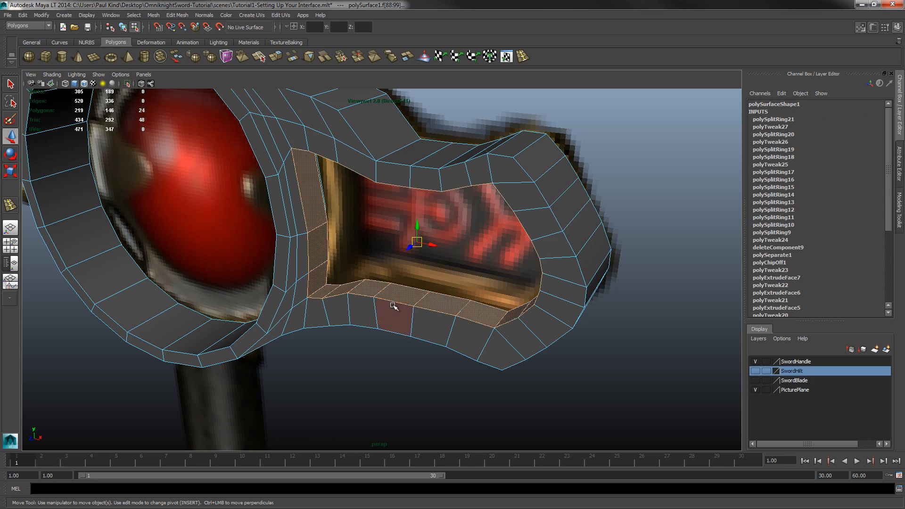
key("Delete")
Extrude the front border edge loop of the arm's opening and scale the new edges inward
left_click_drag(415, 360, 411, 313, "alt")
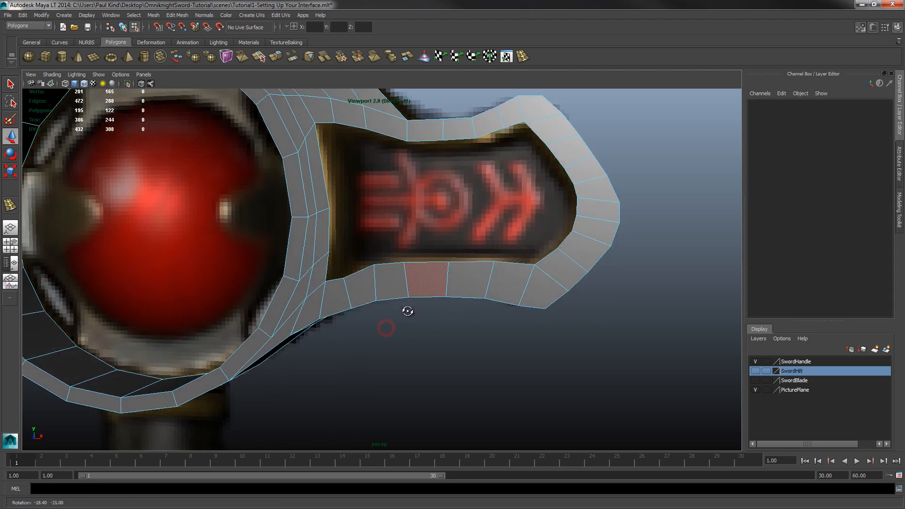
mouse_move(379, 280)
right_mouse_down()
mouse_move(359, 279)
mouse_move(377, 265)
right_mouse_up()
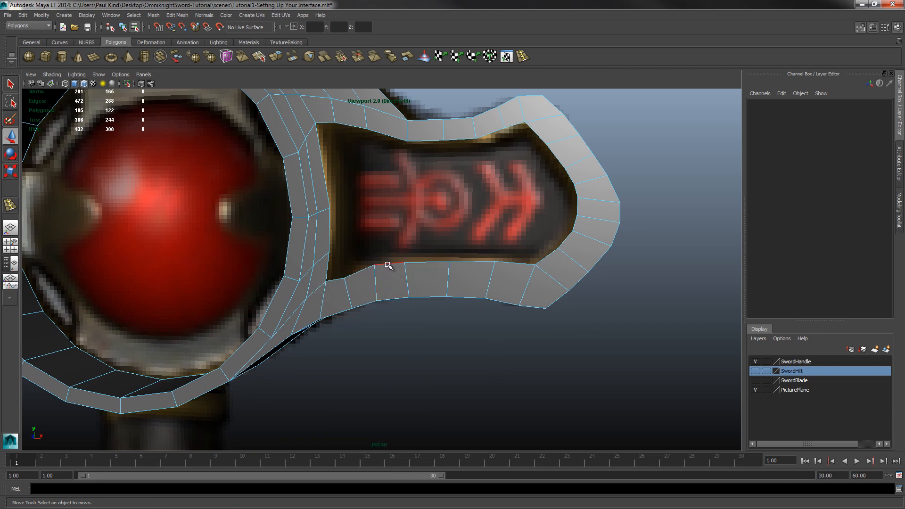
double_click(388, 266)
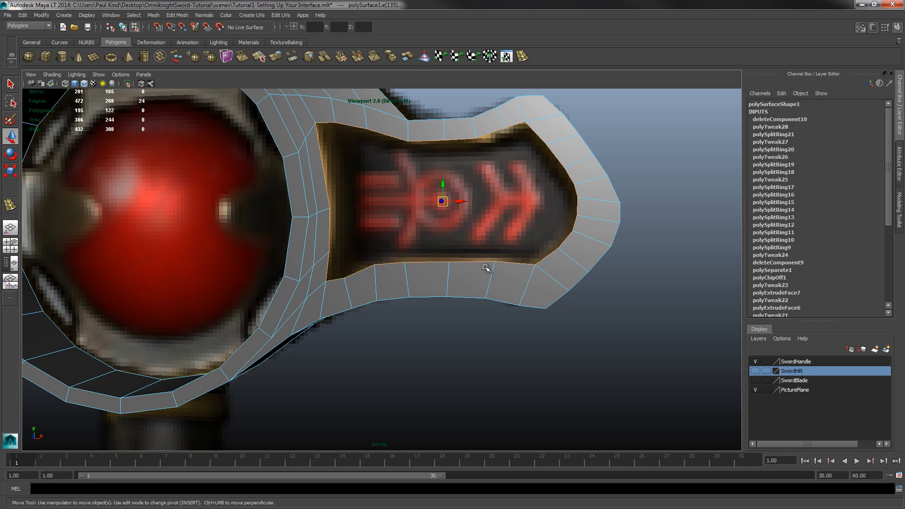
left_click_drag(486, 268, 432, 275, "alt")
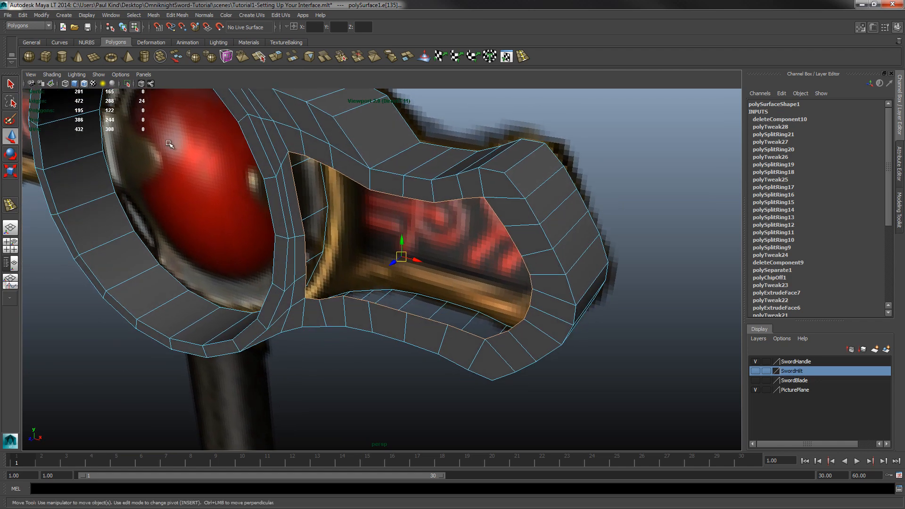
left_click(276, 56)
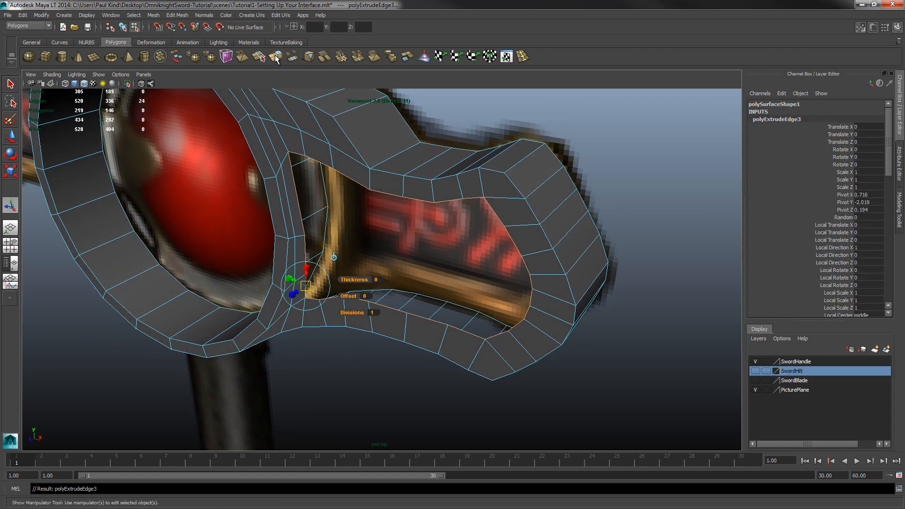
left_click(10, 171)
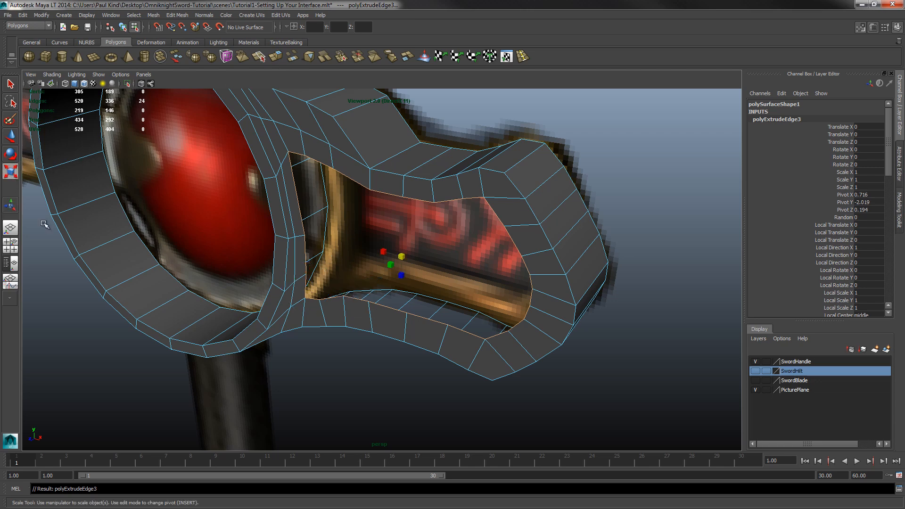
left_click_drag(446, 341, 405, 234, "alt")
left_click_drag(537, 221, 562, 221, "alt")
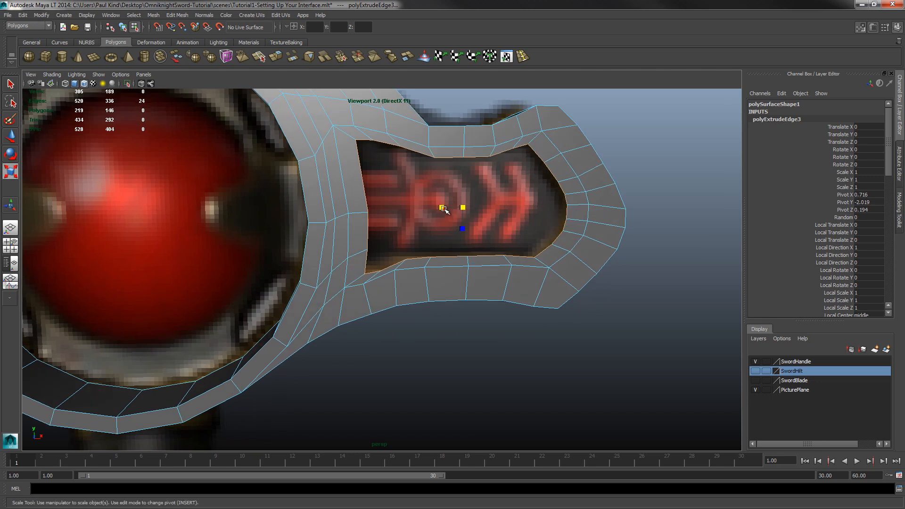
left_click_drag(443, 208, 440, 210)
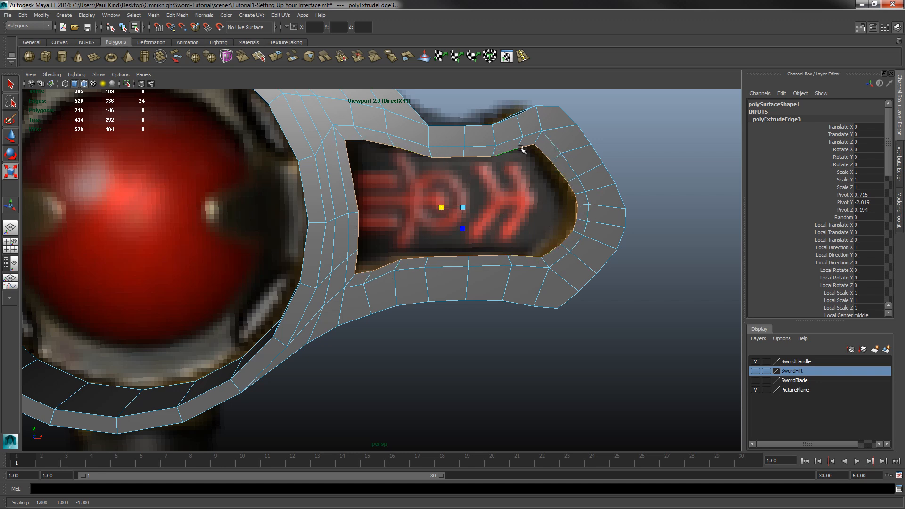
left_click(523, 57)
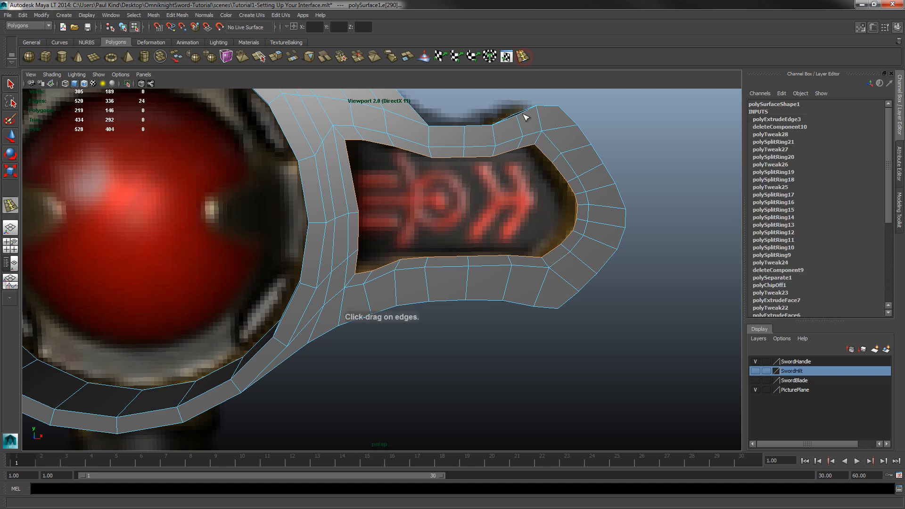
left_click(558, 162)
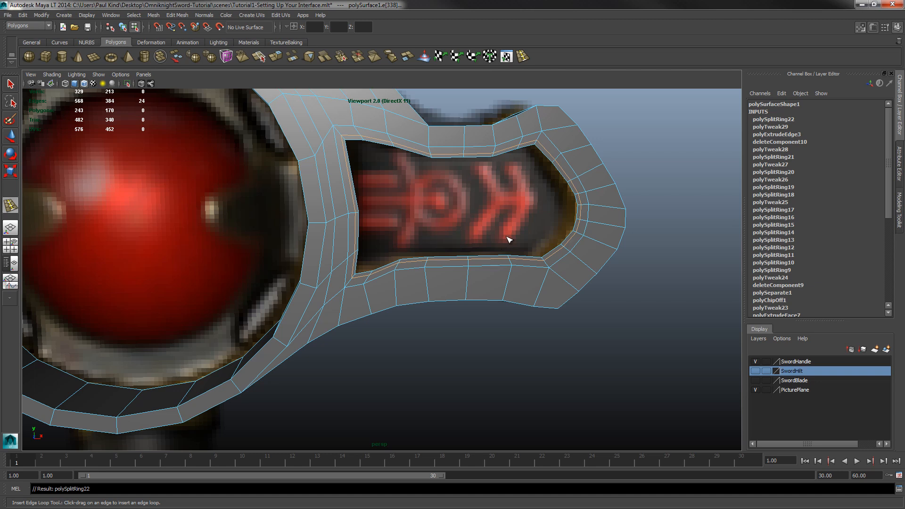
key("ctrl+z")
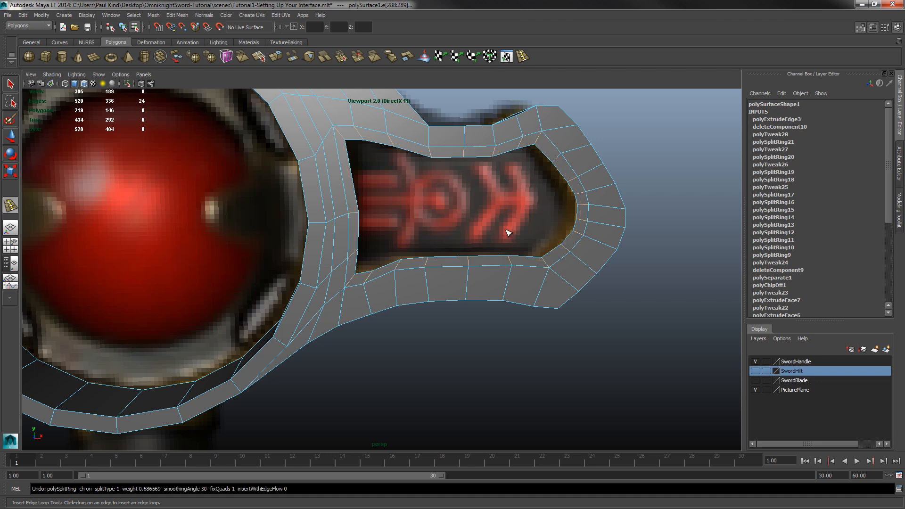
In the front view, reposition the middle-loop vertex at the arm's lower inner corner, where the rim meets the round ring
right_click(440, 267)
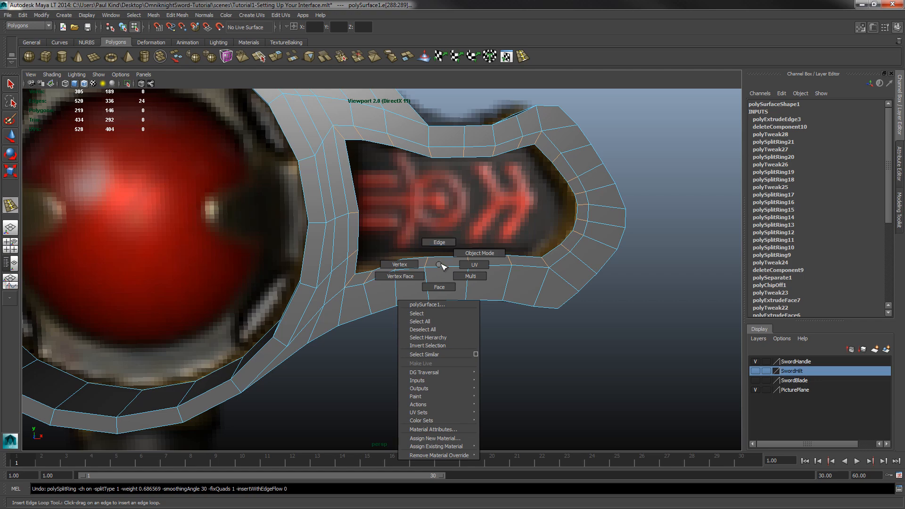
left_click(484, 254)
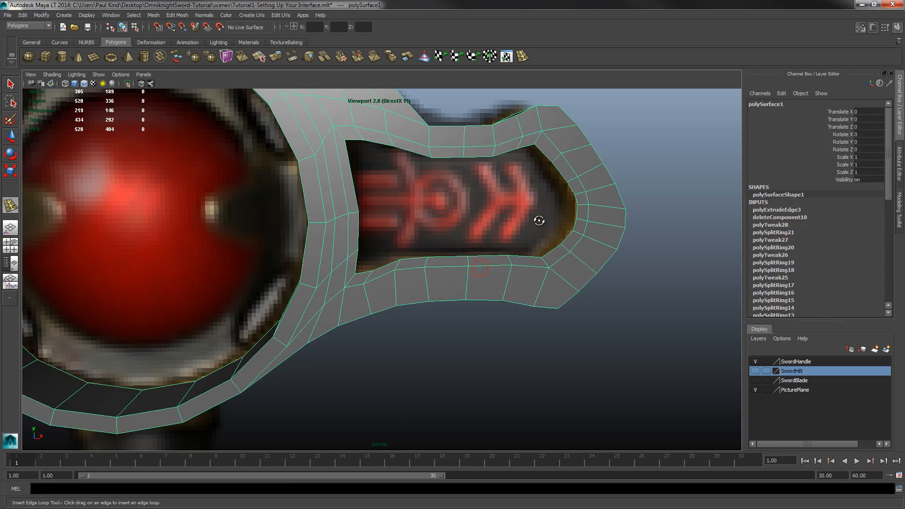
mouse_move(539, 221)
left_mouse_down("alt")
mouse_move(469, 241)
mouse_move(485, 218)
mouse_move(440, 213)
mouse_move(499, 239)
mouse_move(536, 223)
left_mouse_up("alt")
key("space")
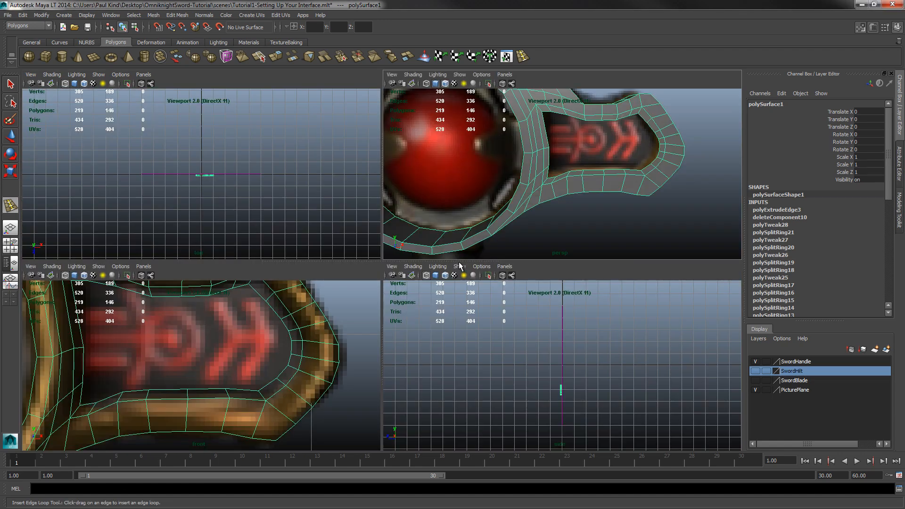
key("space")
scroll(560, 257, "down", 4)
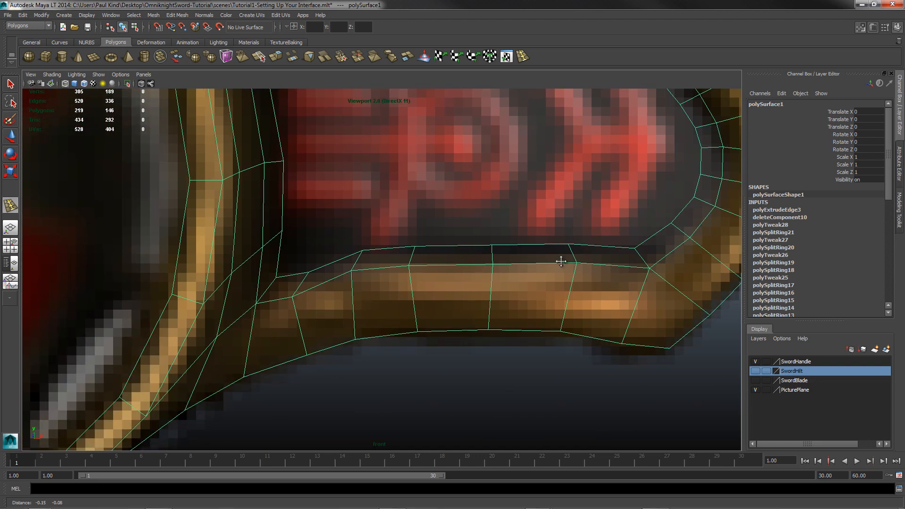
scroll(366, 311, "down", 5)
scroll(372, 301, "up", 6)
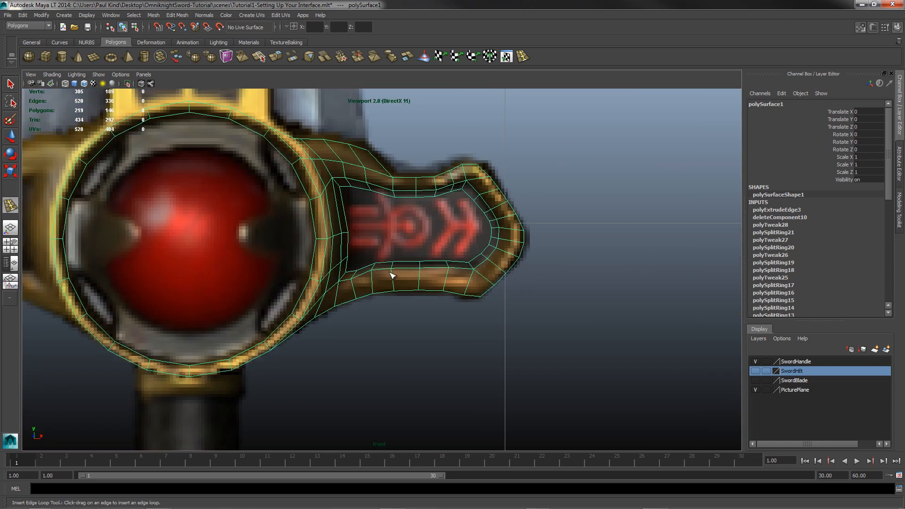
scroll(391, 273, "up", 5)
right_click_drag(367, 271, 327, 272)
left_click(276, 298)
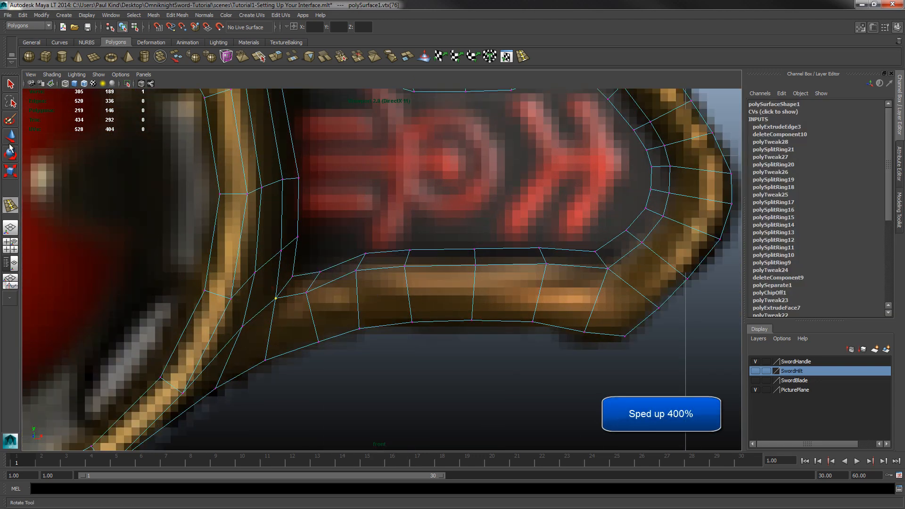
key("w")
left_click_drag(276, 300, 360, 296)
Lower the middle-loop vertices along the arm's lower rim onto the centre of the gold band in the reference
left_click_drag(395, 256, 414, 289)
left_click_drag(465, 261, 494, 286)
left_click_drag(476, 267, 475, 286)
left_click_drag(534, 256, 566, 276)
left_click_drag(550, 268, 550, 289)
left_click_drag(597, 259, 622, 280)
left_click_drag(608, 270, 605, 299)
Shift the middle-loop vertices outward around the arm's tip, from the lower outer corner up the slope, to follow the gold band
middle_click_drag(661, 247, 414, 302, "alt")
left_click_drag(384, 285, 409, 307)
left_click_drag(396, 298, 412, 315)
left_click_drag(406, 260, 441, 278)
left_click_drag(417, 242, 435, 258)
left_click_drag(423, 247, 451, 247)
left_click_drag(419, 211, 435, 228)
left_click_drag(424, 221, 450, 217)
left_click_drag(410, 190, 427, 207)
left_click_drag(423, 201, 441, 191)
left_click_drag(396, 165, 419, 165)
left_click_drag(366, 126, 393, 128)
Move the middle-loop vertices at the arm's upper outer corner and its adjoining slope up toward the rim's highlight
middle_click_drag(392, 127, 501, 245, "alt")
left_click_drag(443, 209, 462, 231)
left_click_drag(453, 223, 466, 209)
left_click_drag(412, 220, 431, 240)
left_click_drag(423, 231, 428, 222)
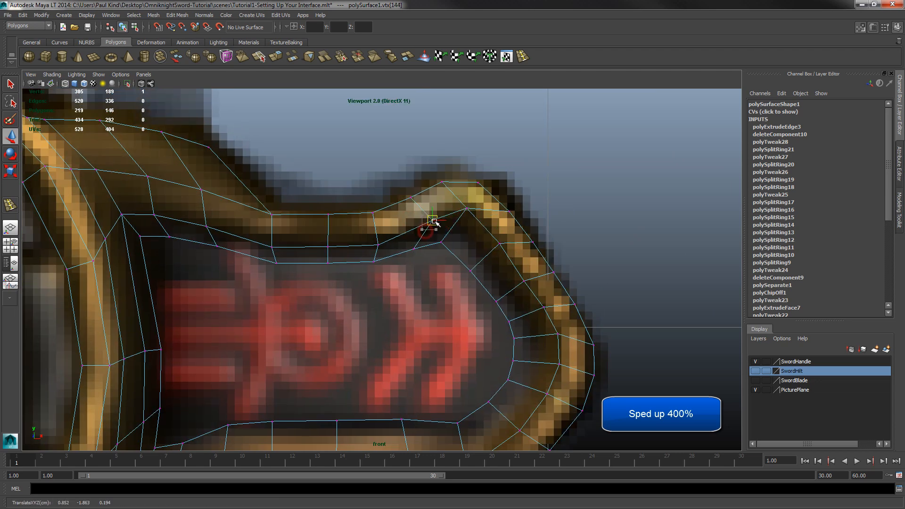
left_click_drag(368, 236, 387, 254)
left_click_drag(379, 246, 436, 230)
left_click_drag(427, 223, 474, 219)
left_click_drag(467, 212, 465, 201)
Pull the two middle-loop vertices just below the upper outer corner outward onto the gold band
left_click_drag(489, 233, 509, 254)
left_click_drag(502, 245, 510, 237)
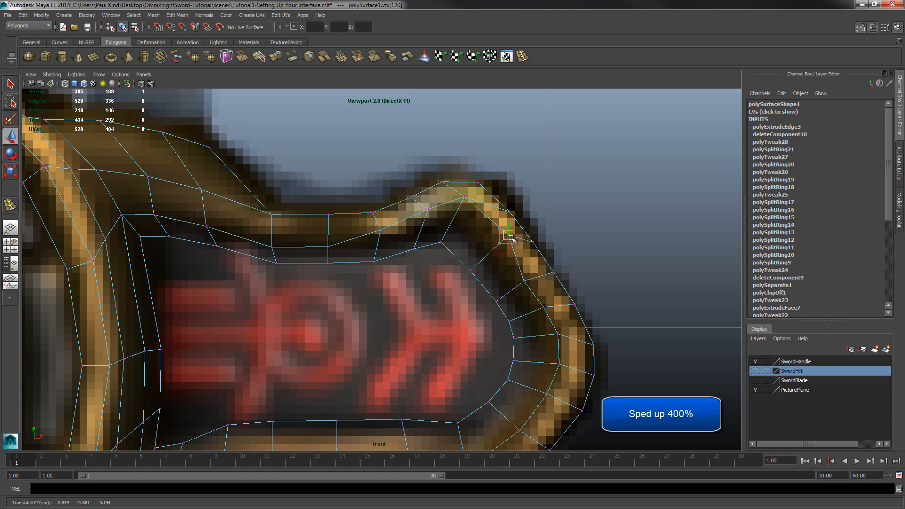
left_click_drag(514, 271, 533, 290)
left_click_drag(525, 283, 533, 275)
Refine the middle-loop vertices at the arm's pointed end, shifting the three tip vertices outward together
middle_click_drag(561, 405, 408, 327, "alt")
left_click_drag(358, 343, 376, 364)
left_click_drag(368, 355, 375, 361)
left_click_drag(380, 247, 428, 333)
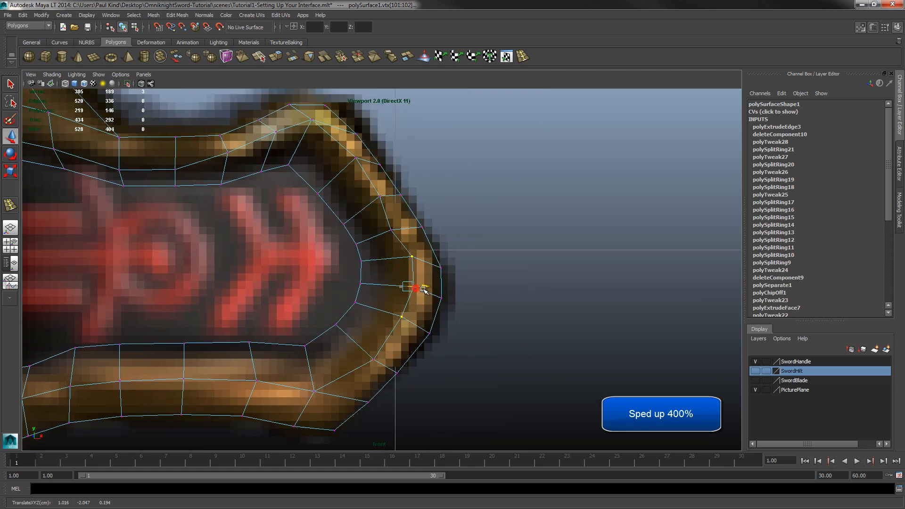
left_click_drag(419, 286, 429, 286)
mouse_move(381, 220)
left_mouse_down()
mouse_move(401, 240)
mouse_move(397, 226)
left_mouse_up()
left_click(381, 221)
left_click(392, 230)
Raise the vertex rows of the upper rim's section nearest the ring, including the opening's inner border there
middle_click_drag(393, 272, 618, 312, "alt")
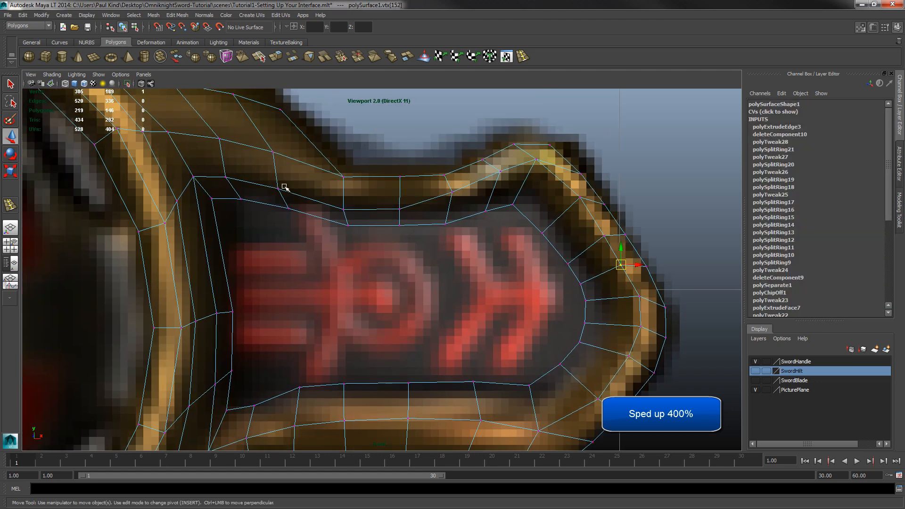
left_click_drag(293, 191, 293, 191)
left_click_drag(162, 118, 288, 161, "shift")
left_click_drag(227, 143, 226, 130)
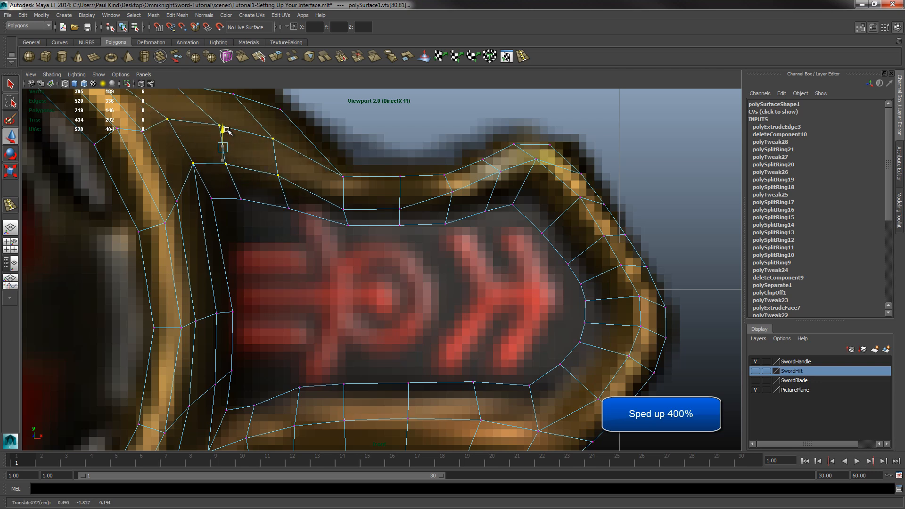
left_click(266, 221)
left_click_drag(206, 191, 298, 216)
left_click_drag(250, 185, 250, 173)
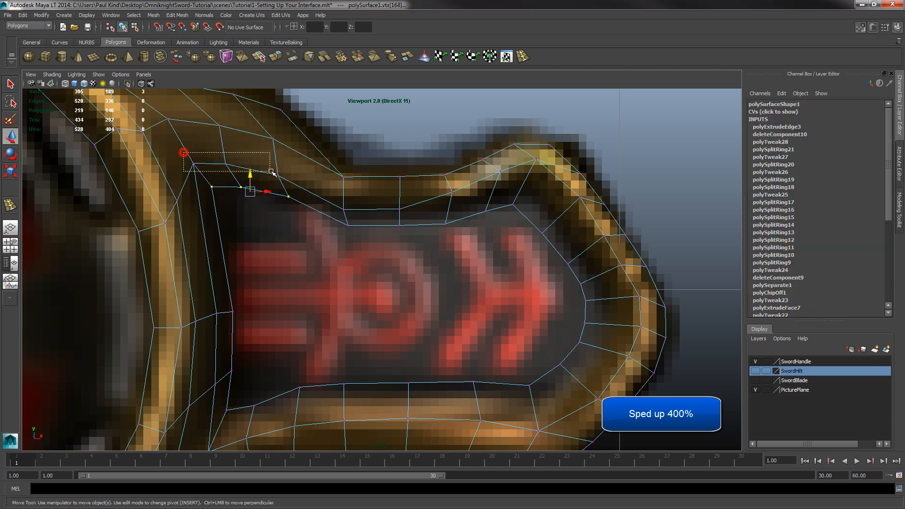
left_click_drag(184, 153, 287, 182)
left_click_drag(237, 151, 238, 139)
Raise the middle-loop vertices of the upper rim's straight section and the neighbouring one on the slope
left_click_drag(330, 196, 416, 215)
left_click_drag(373, 195, 382, 176)
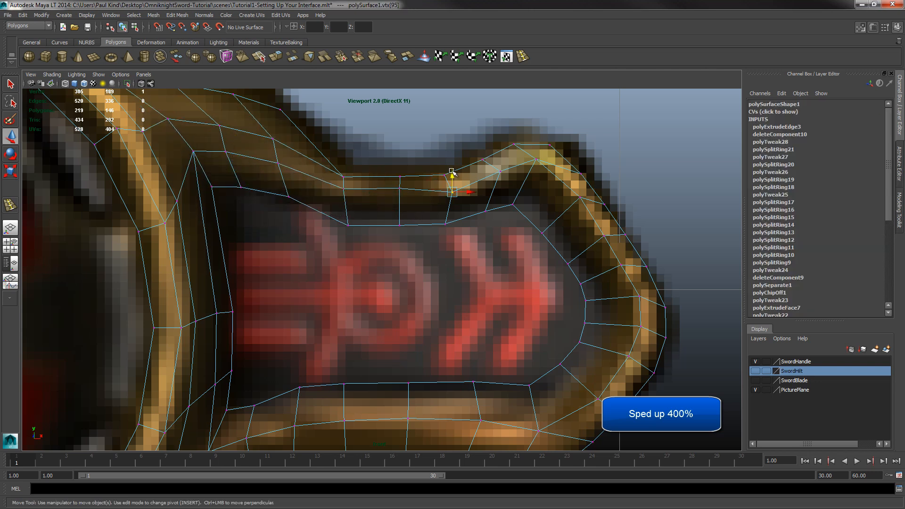
left_click_drag(501, 163, 501, 159)
Raise the inner border's three vertices nearest the ring and shift the border's ring-side vertices toward the ring
left_click_drag(298, 207, 298, 207)
left_click_drag(250, 191, 250, 186)
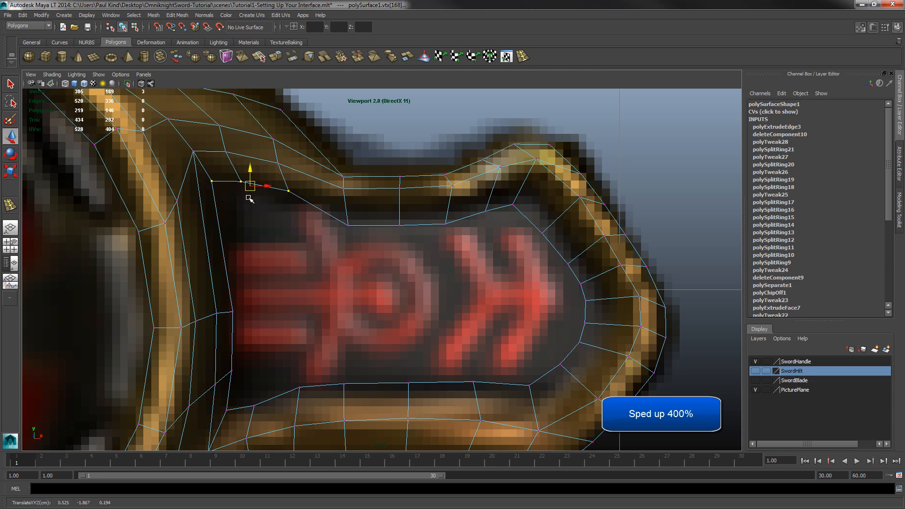
left_click_drag(198, 292, 235, 315)
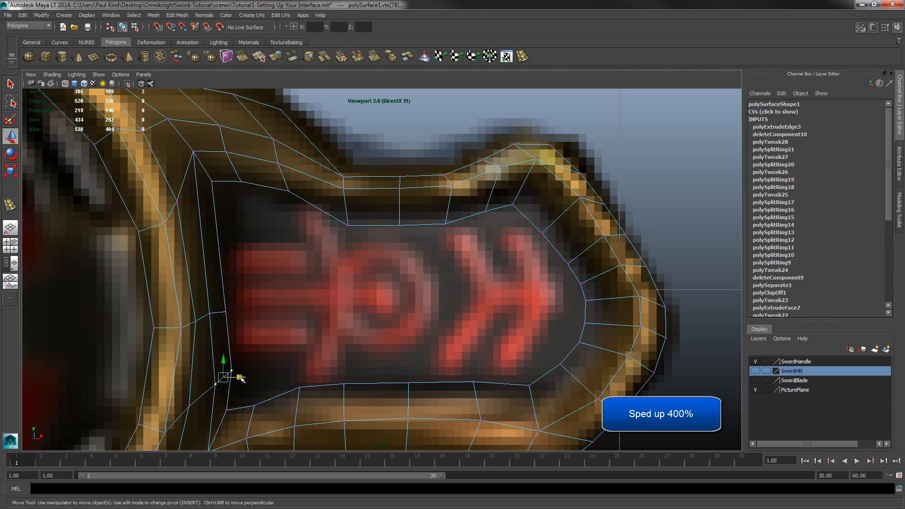
Raise the inner border's vertices along the upper straight section and pull its upper outer corner outward
left_click_drag(340, 208, 453, 234)
left_click_drag(400, 222, 400, 209)
left_click_drag(476, 198, 524, 204)
left_click(540, 196)
left_click_drag(513, 194, 527, 189)
Pull the inner border's vertices around the arm's tip outward, down to the lower outer corner, to narrow the border
left_click_drag(533, 222, 553, 243)
left_click_drag(545, 232, 560, 214)
left_click_drag(552, 255, 579, 252)
left_click_drag(564, 274, 599, 349)
left_click_drag(602, 313, 620, 314)
mouse_move(584, 272)
left_mouse_down()
mouse_move(609, 294)
mouse_move(596, 279)
left_mouse_up()
left_click_drag(549, 354, 569, 374)
left_click_drag(562, 367, 540, 396)
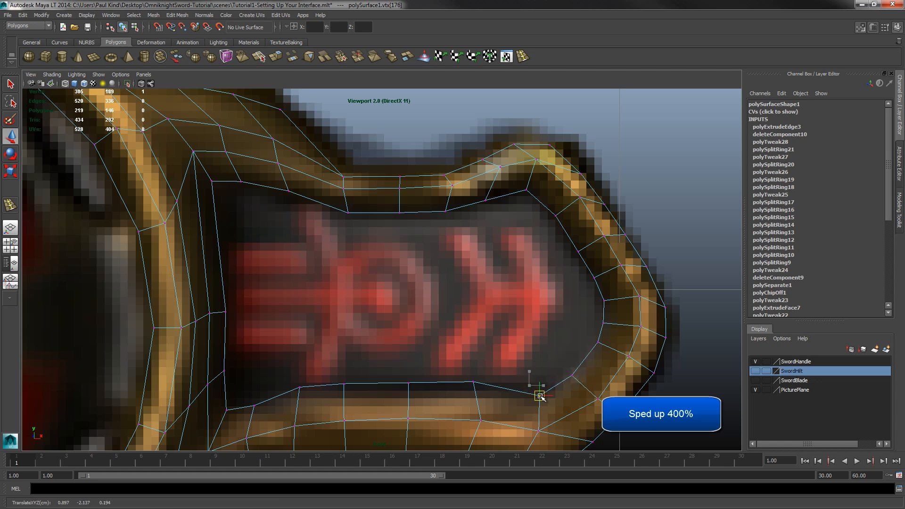
Lower the inner border's vertices along the bottom of the opening and nudge the middle-loop vertex at the lower inner corner sideways
mouse_move(463, 372)
left_mouse_down()
mouse_move(483, 392)
mouse_move(474, 377)
left_mouse_up()
mouse_move(399, 373)
left_mouse_down()
mouse_move(419, 393)
mouse_move(408, 373)
left_mouse_up()
left_click_drag(334, 374, 354, 394)
left_click_drag(344, 367, 300, 381)
left_click_drag(239, 391, 263, 412)
left_click_drag(254, 388, 255, 389)
middle_click_drag(517, 393, 423, 284, "alt")
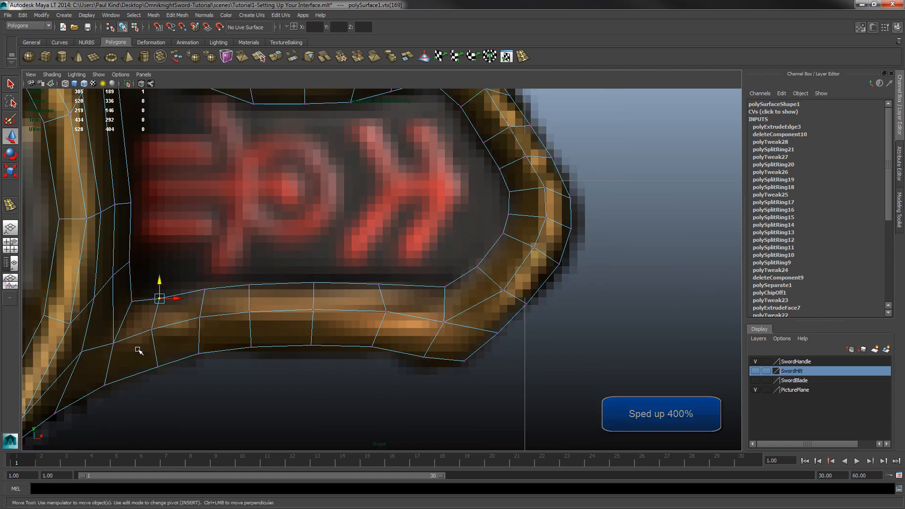
left_click_drag(97, 327, 128, 346)
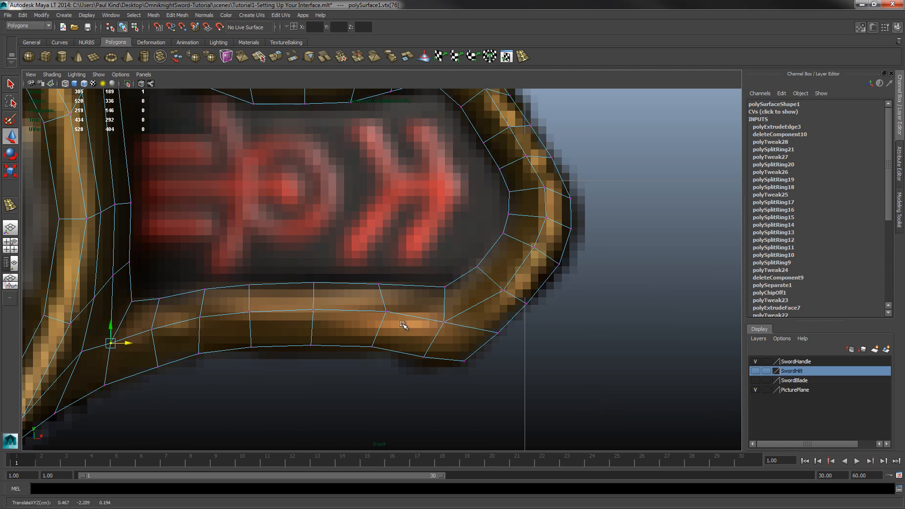
Examine the reshaped crossguard arm against the reference from the front and at an angle in perspective
scroll(457, 288, "down", 5)
scroll(438, 297, "up", 6)
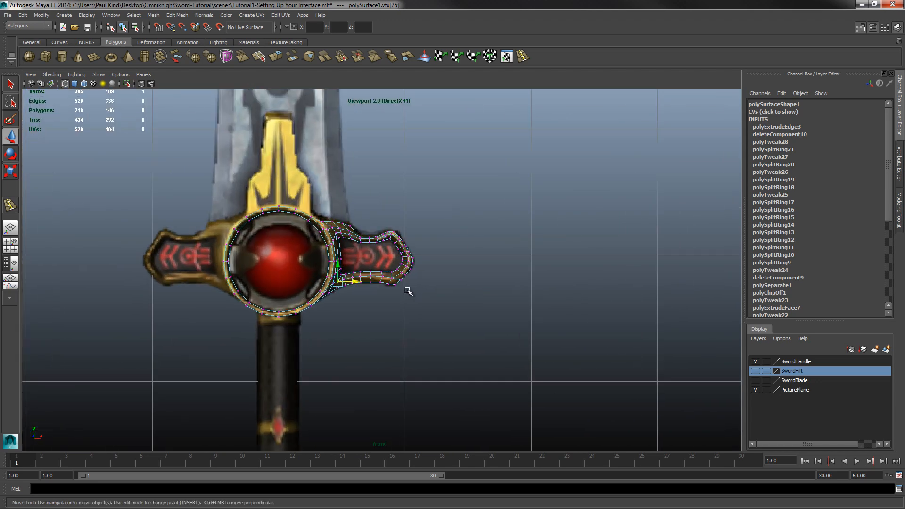
scroll(408, 291, "up", 2)
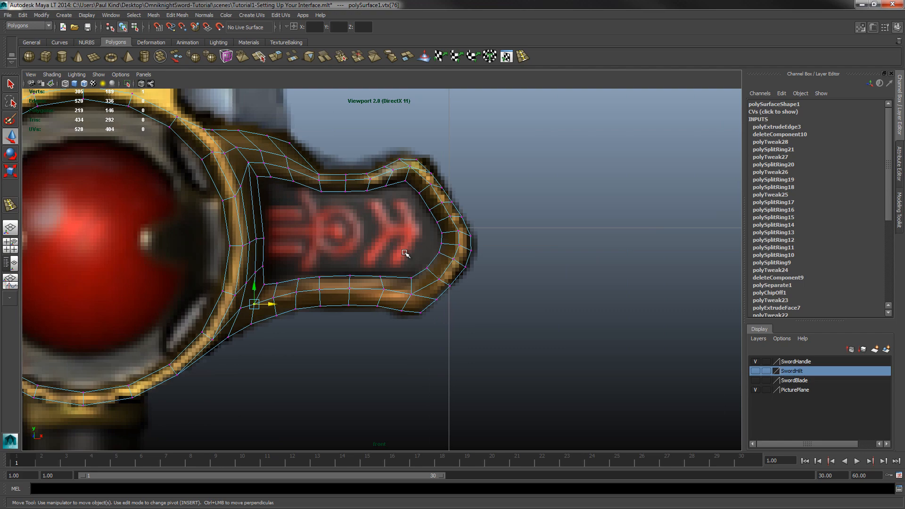
key("space")
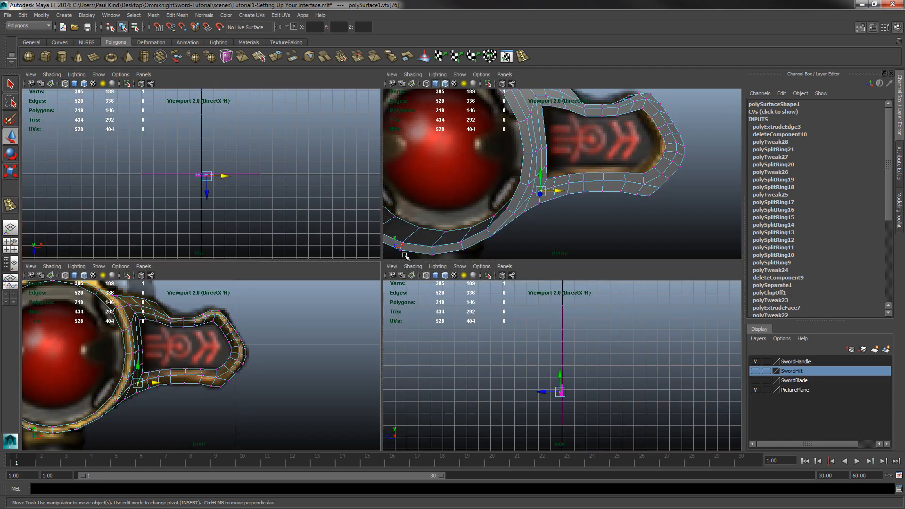
key("space")
mouse_move(598, 243)
left_mouse_down("alt")
mouse_move(505, 273)
mouse_move(565, 263)
mouse_move(582, 240)
mouse_move(582, 210)
mouse_move(593, 232)
left_mouse_up("alt")
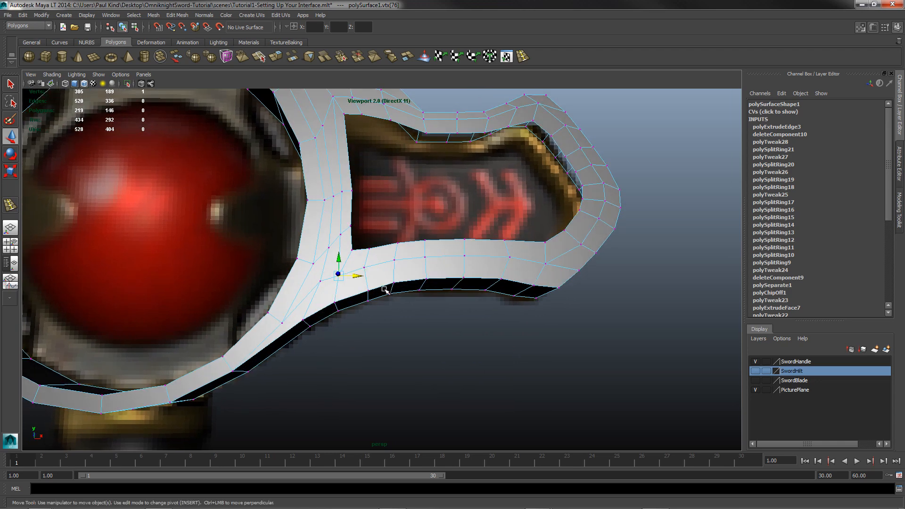
In the front view, adjust the outer edge vertices on the arm's underside near the ring to smooth the curve
key("space")
key("space")
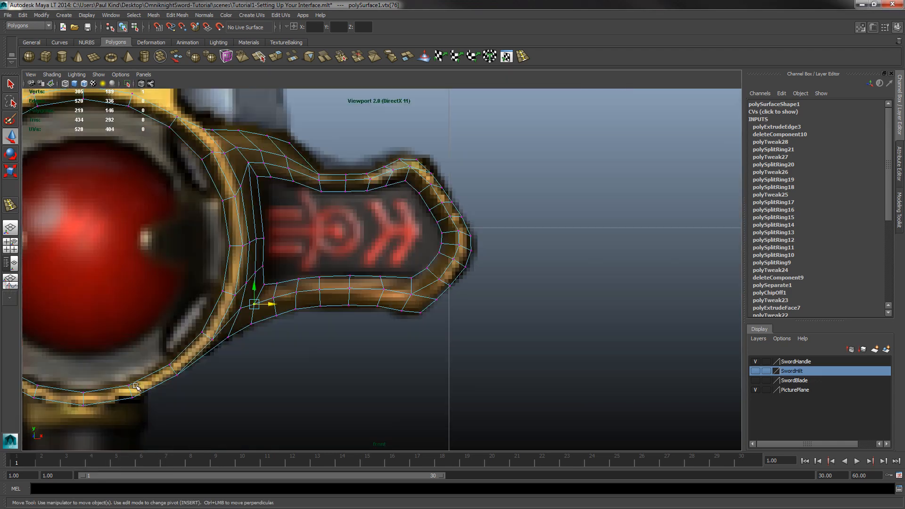
scroll(208, 319, "up", 4)
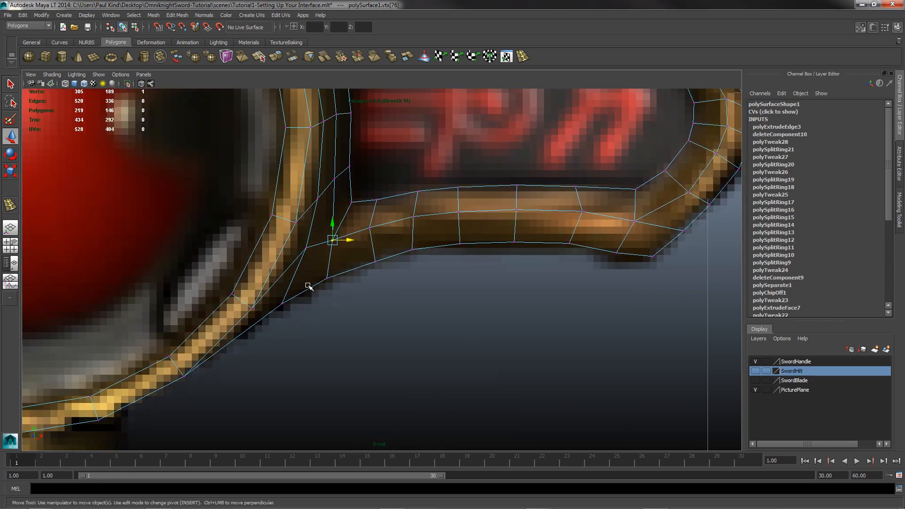
middle_click_drag(311, 321, 410, 265, "alt")
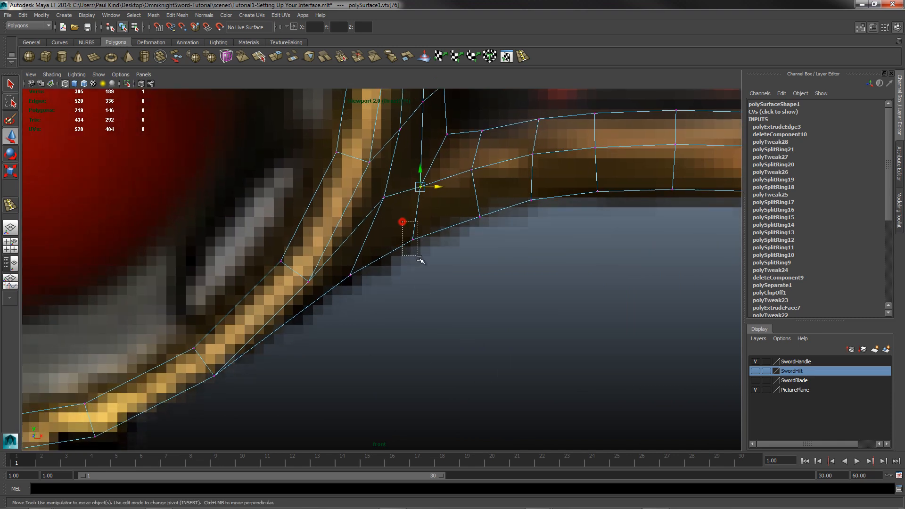
left_click_drag(420, 259, 425, 241)
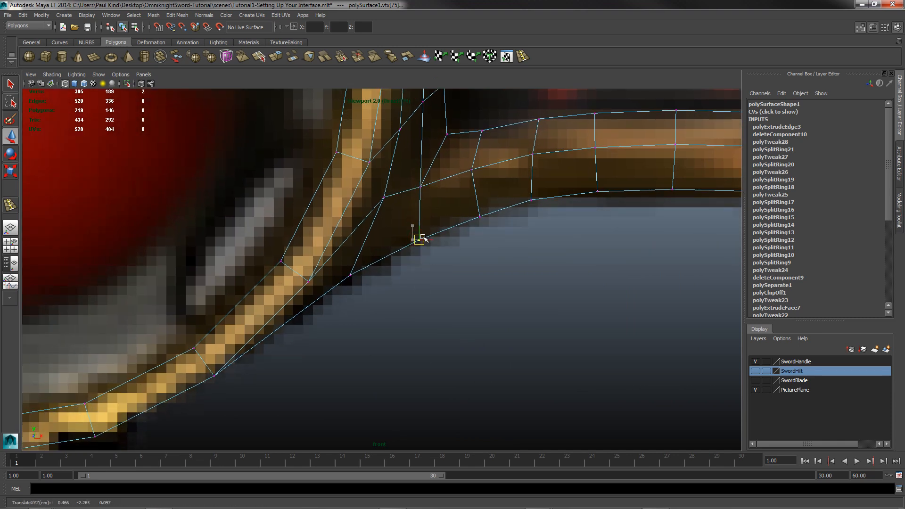
left_click_drag(350, 277, 353, 270)
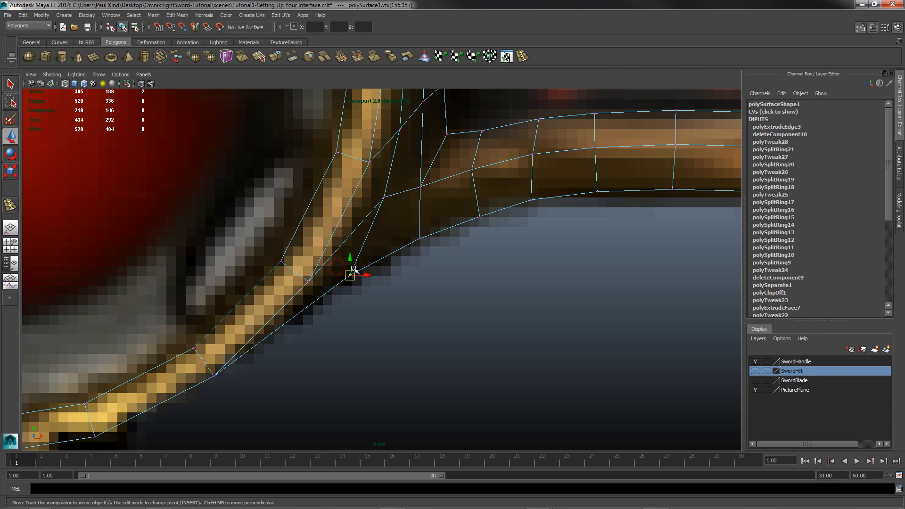
left_click_drag(459, 204, 488, 226)
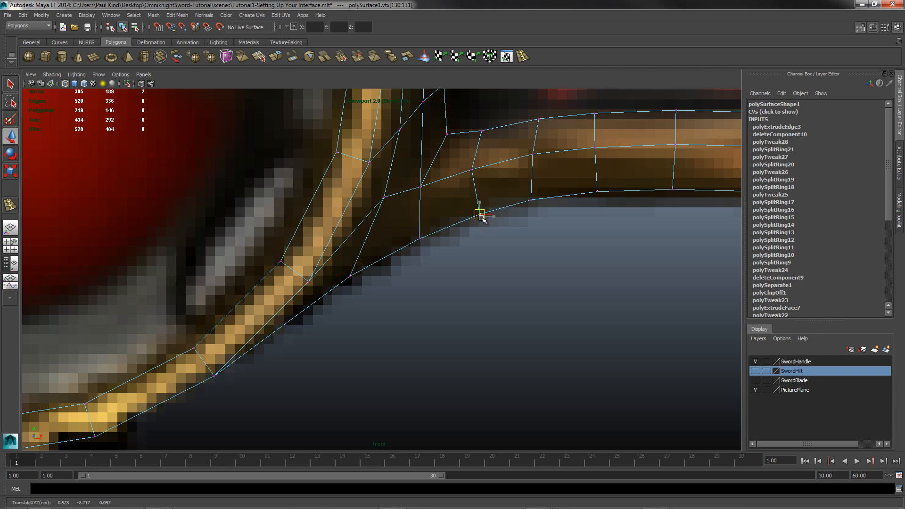
left_click(521, 262)
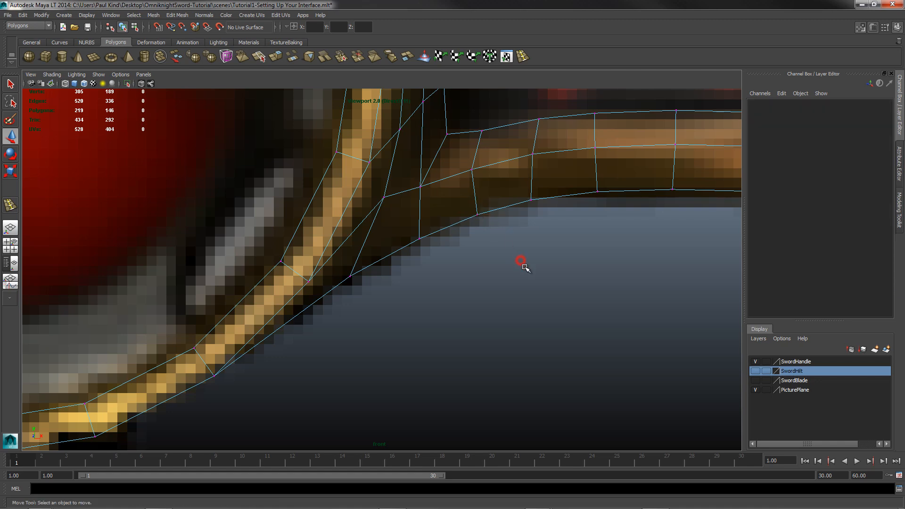
Extrude the inner edge loop of the crossguard arm's opening backward and move the new edges along Z to the reference image
key("space")
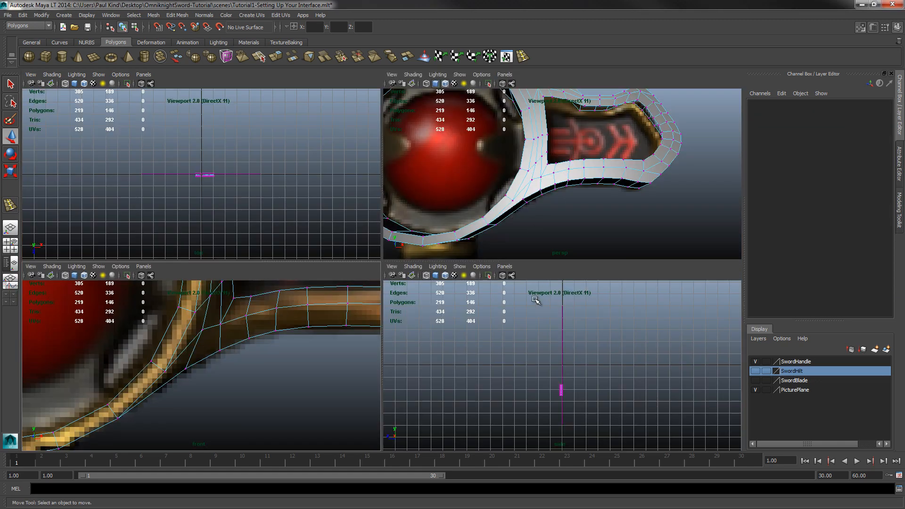
key("space")
left_click_drag(540, 262, 457, 318, "alt")
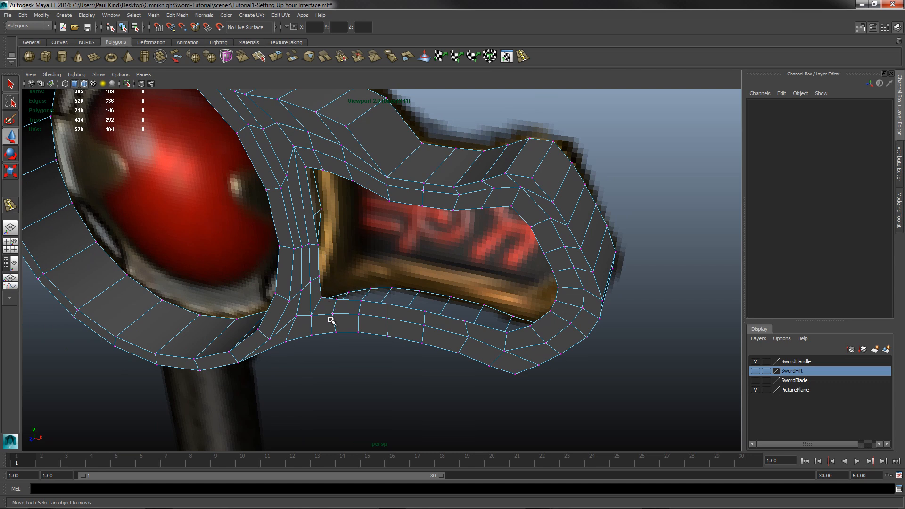
right_click(351, 302)
left_click(351, 281)
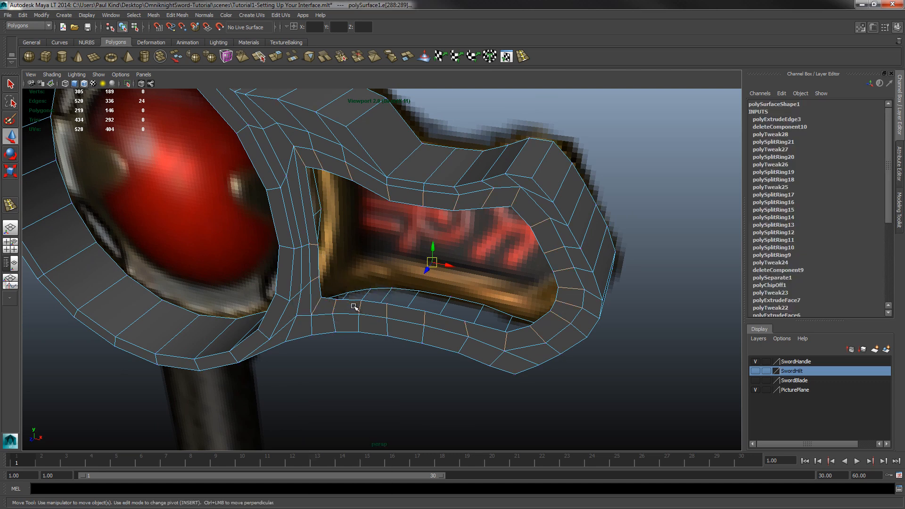
double_click(350, 299)
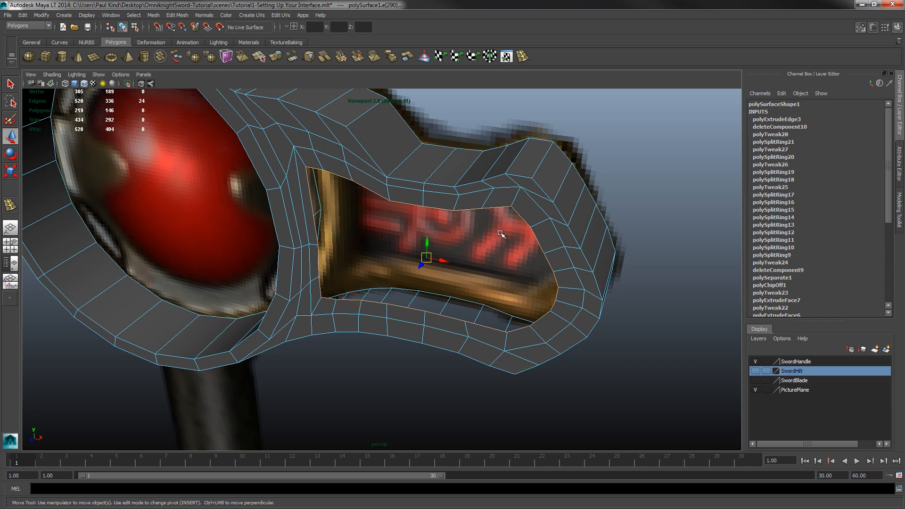
left_click(278, 57)
left_click(10, 137)
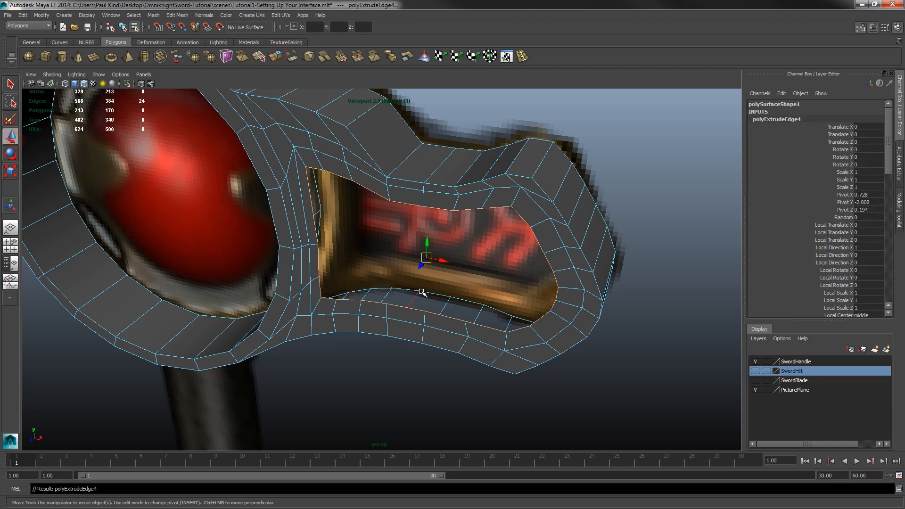
left_click_drag(421, 269, 447, 251)
left_click(361, 367)
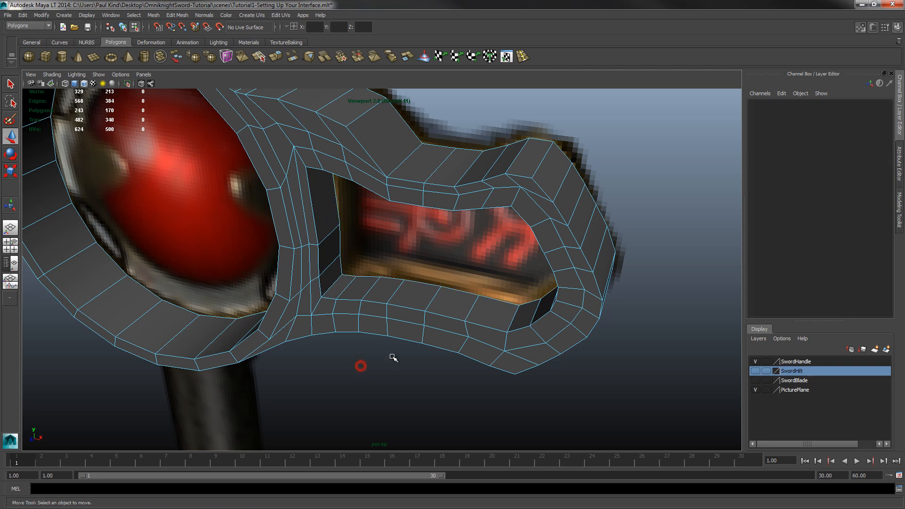
double_click(425, 282)
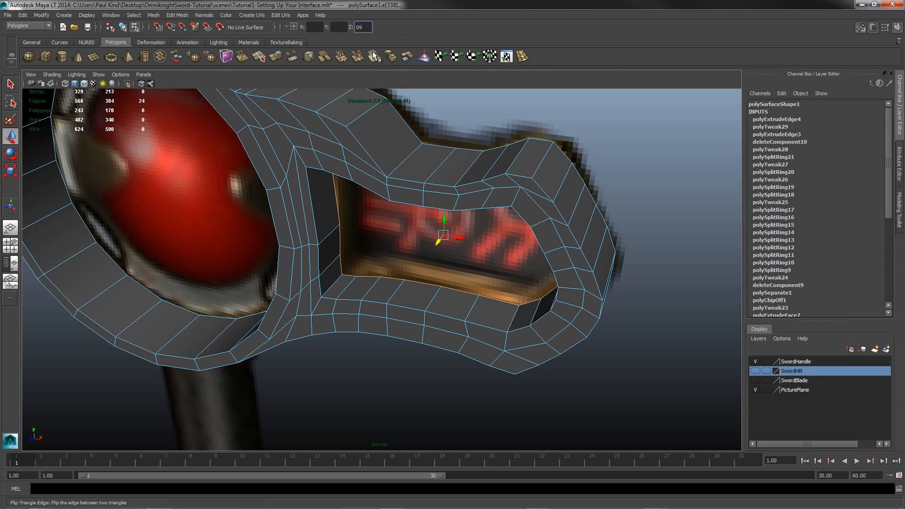
key("Return")
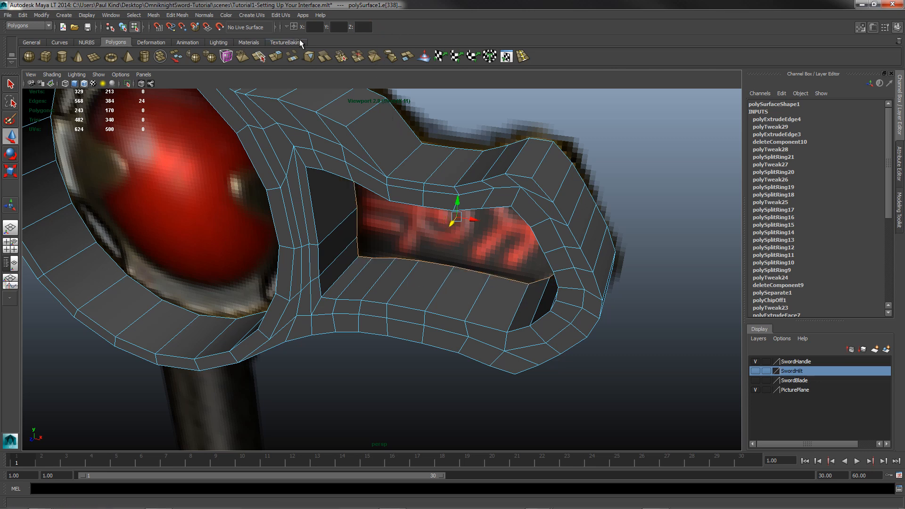
Examine the recessed walls of the crossguard arm's opening from several angles in perspective
scroll(420, 296, "down", 8)
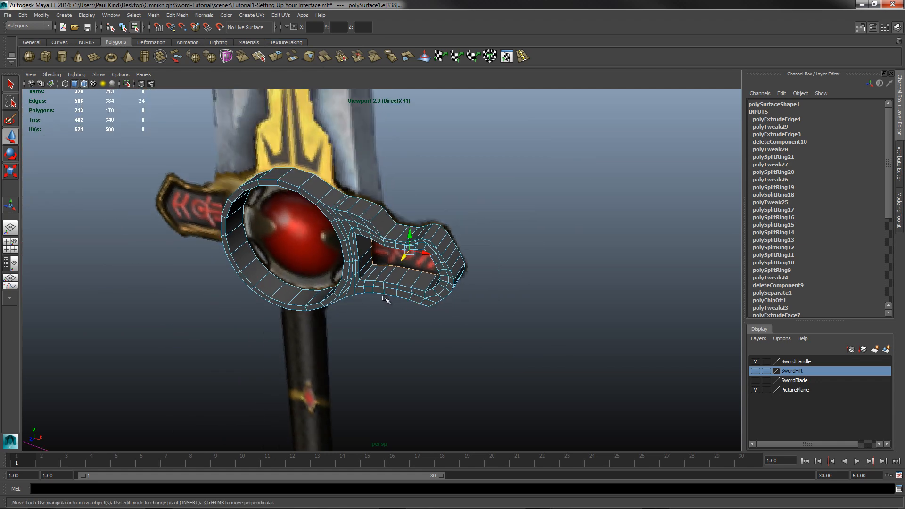
mouse_move(386, 299)
left_mouse_down("alt")
mouse_move(466, 262)
mouse_move(402, 290)
left_mouse_up("alt")
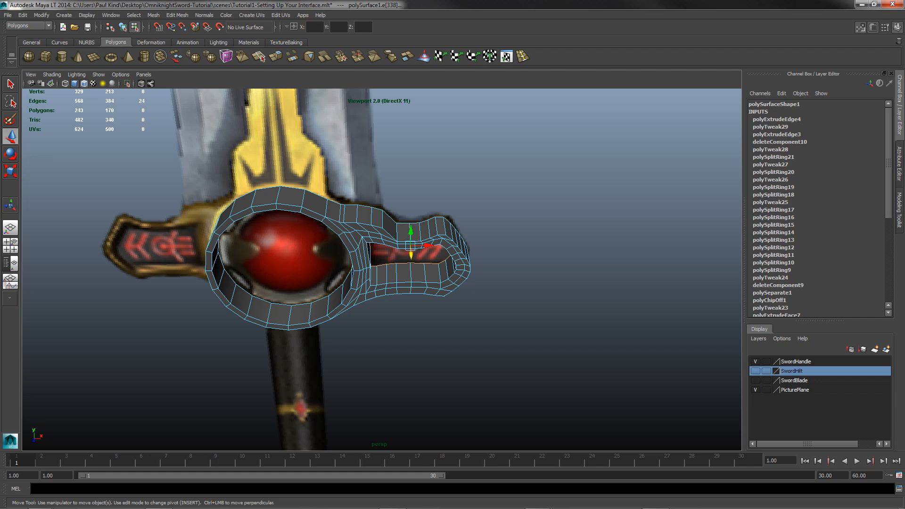
left_click(348, 249)
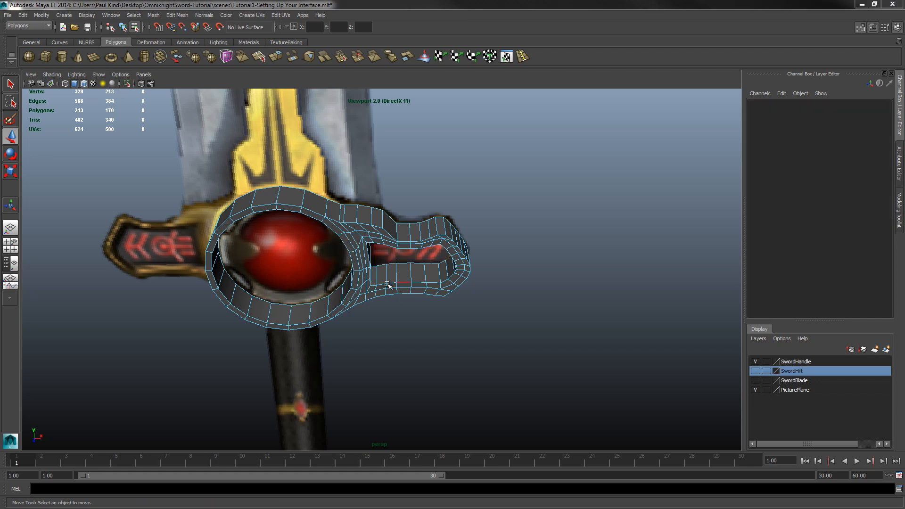
left_click_drag(387, 285, 412, 298, "alt")
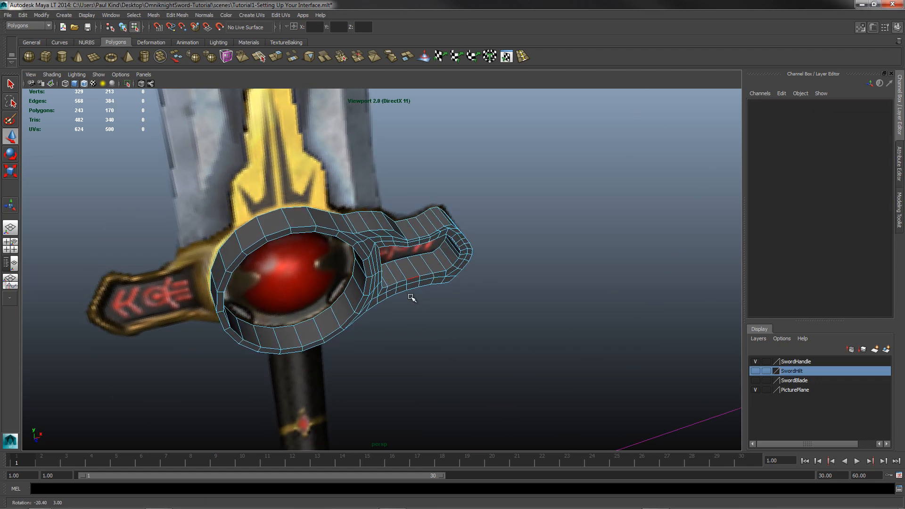
left_click_drag(293, 230, 399, 305, "alt")
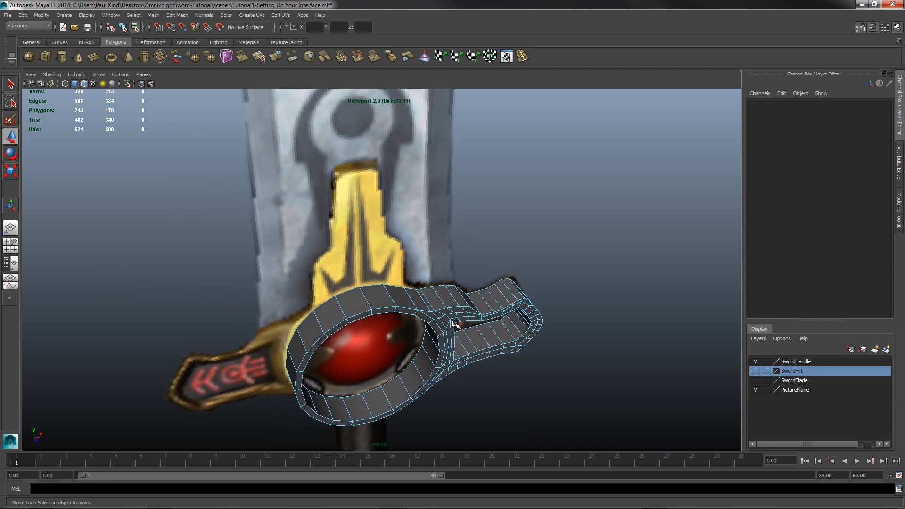
left_click_drag(455, 324, 403, 320, "alt")
scroll(342, 282, "up", 5)
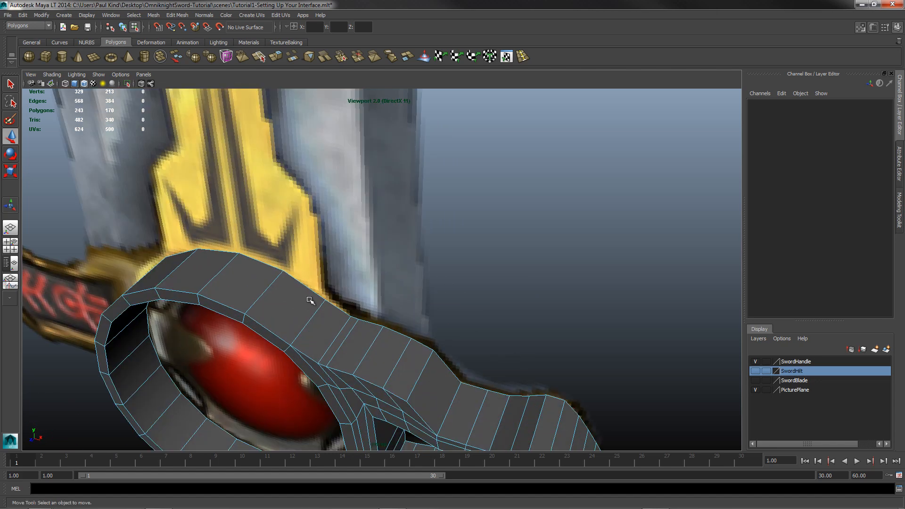
Extrude the four outer faces on top of the ring upward to form the wide base of the gold blade mount
left_click_drag(310, 301, 448, 313, "alt")
right_click(446, 312)
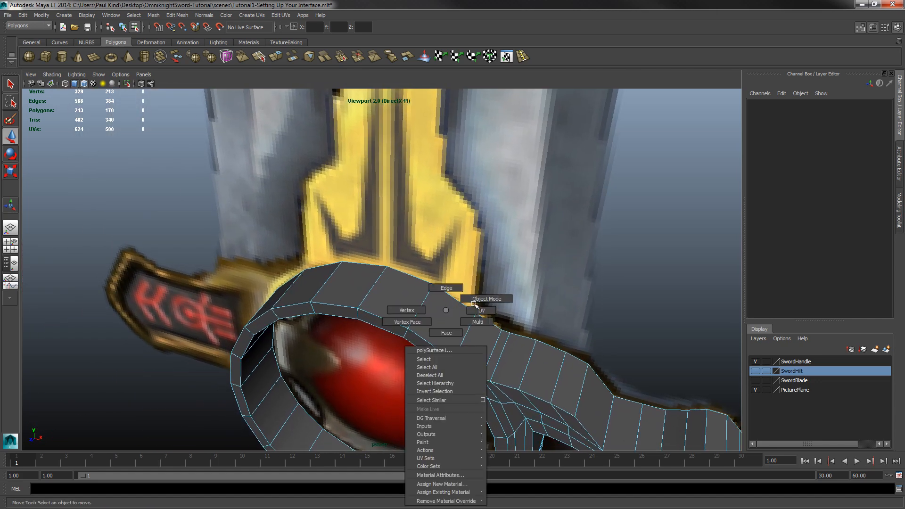
left_click(446, 332)
left_click(440, 324)
left_click(389, 298, "shift")
left_click(341, 287, "shift")
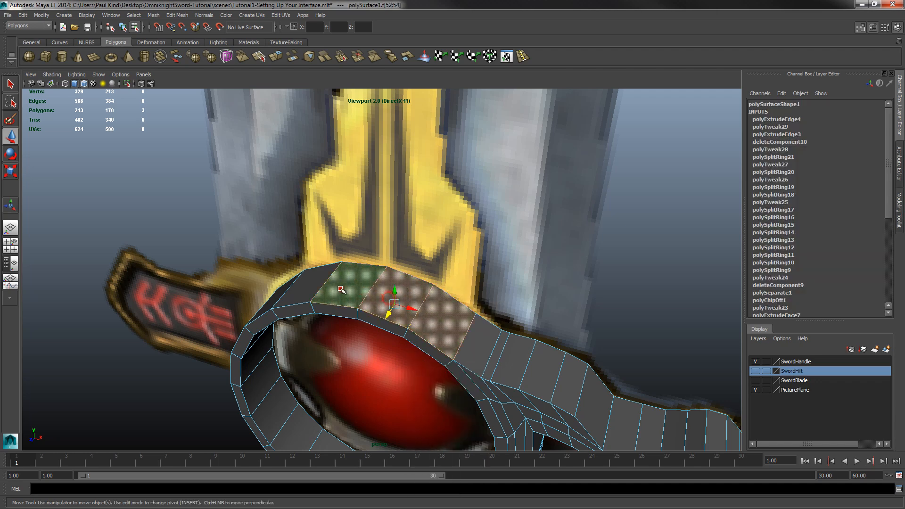
left_click(296, 292, "shift")
left_click_drag(297, 295, 310, 295, "alt")
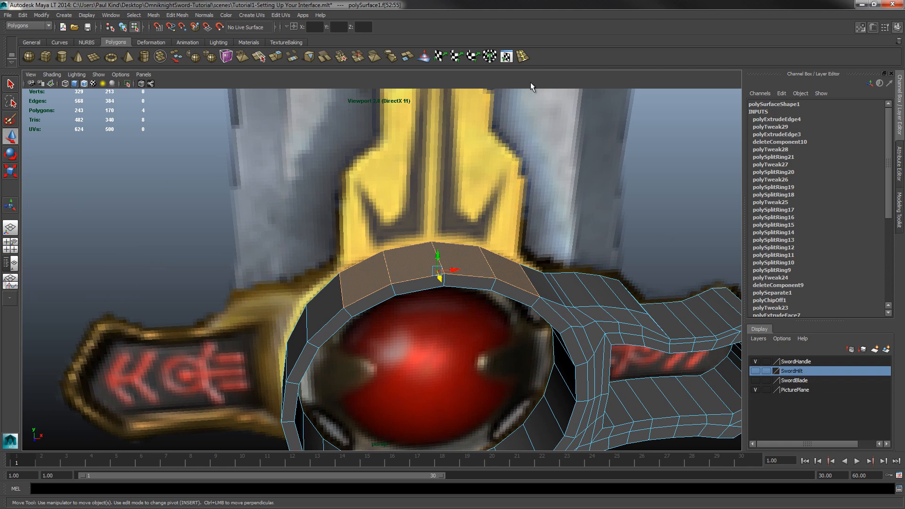
left_click(276, 55)
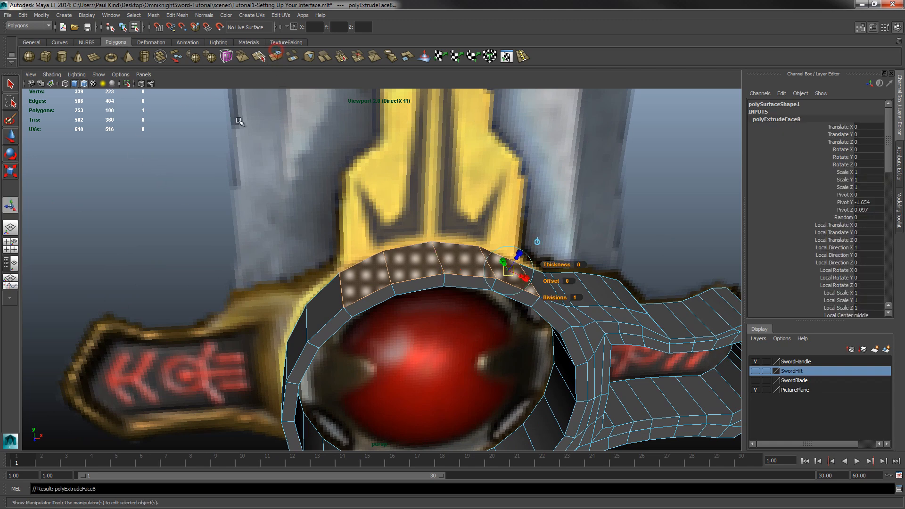
left_click(10, 137)
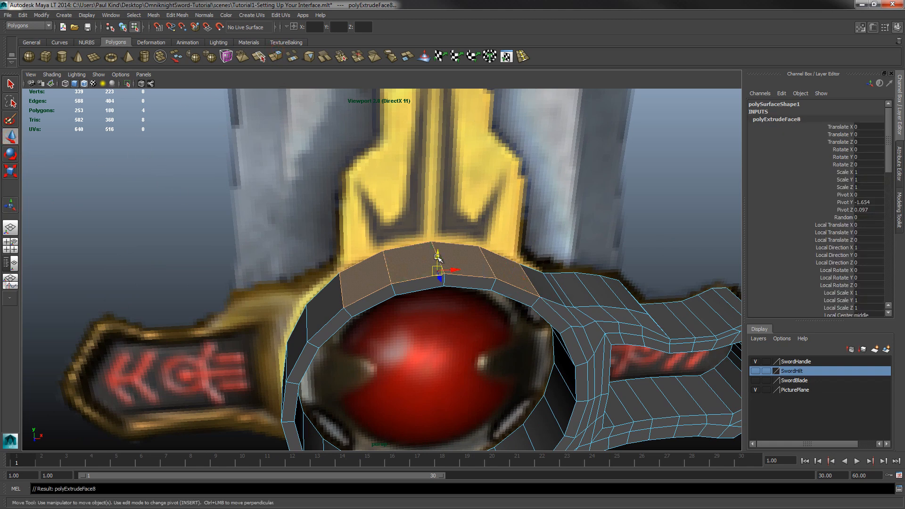
left_click_drag(438, 257, 450, 163)
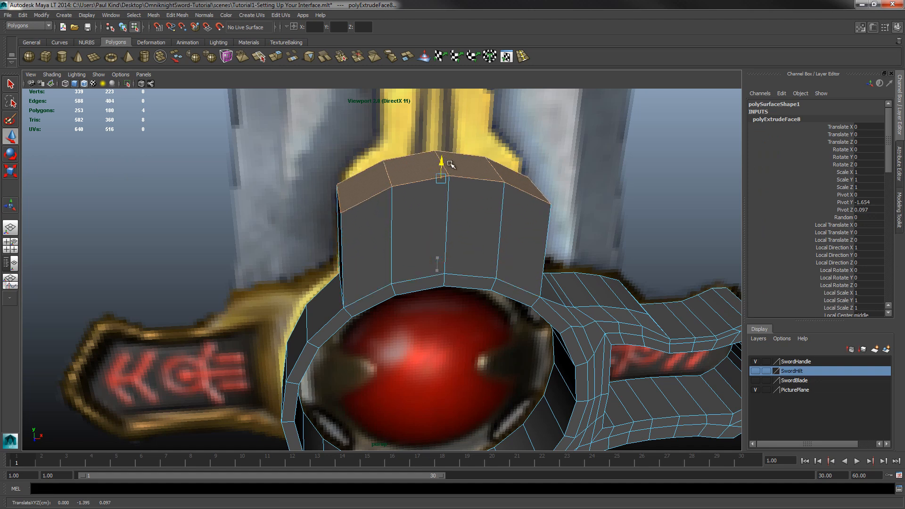
Extrude the two middle top faces of the gold mount's base upward to the tip of its narrow section
left_click(412, 165)
left_click(452, 170, "shift")
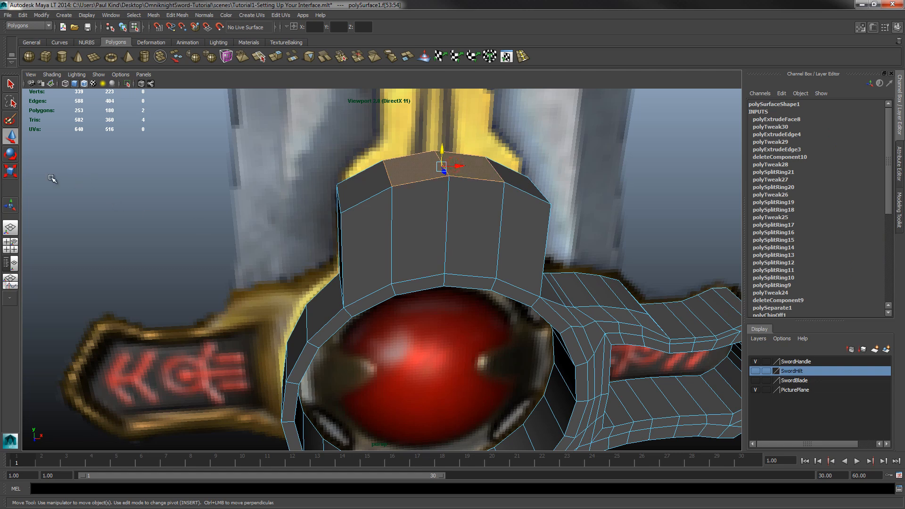
left_click(276, 57)
key("w")
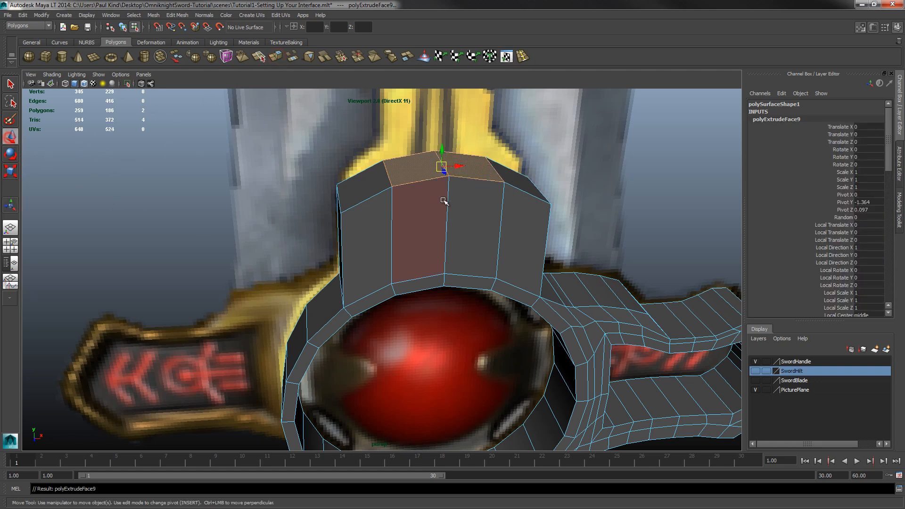
left_click_drag(444, 201, 447, 99, "alt")
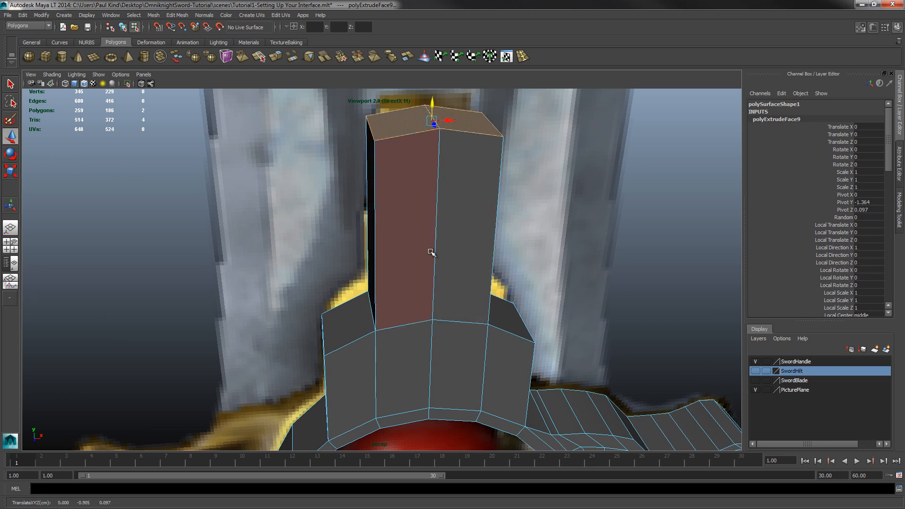
In the front view, raise the middle row of vertices where the narrow section meets the base to match the reference
key("space")
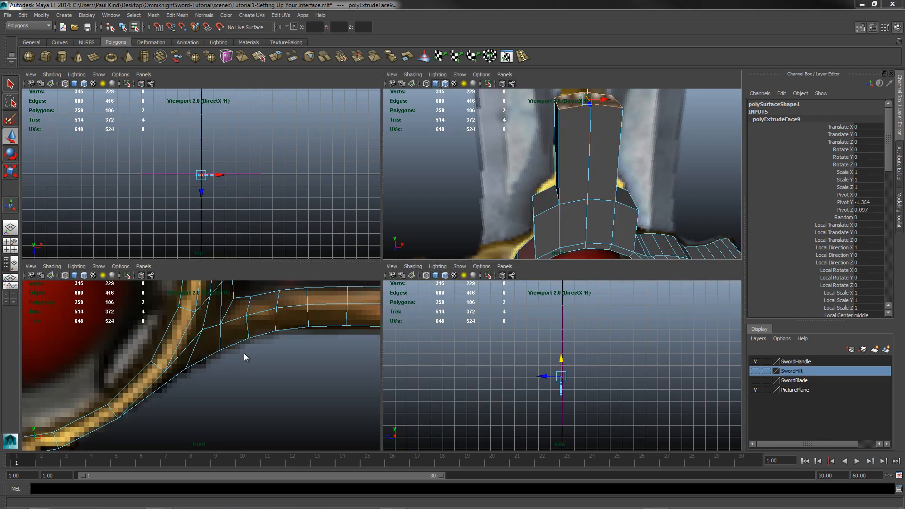
key("space")
scroll(269, 251, "down", 5)
scroll(406, 289, "down", 1)
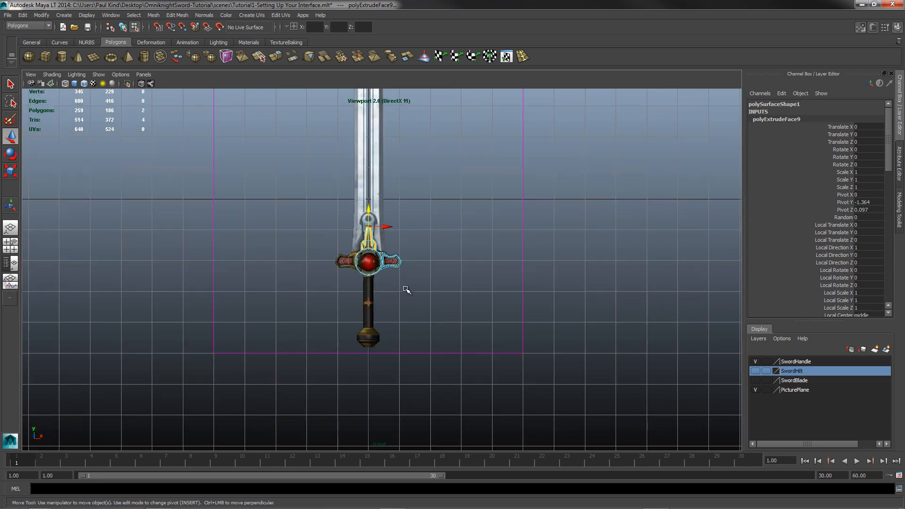
scroll(367, 222, "up", 4)
scroll(360, 210, "down", 1)
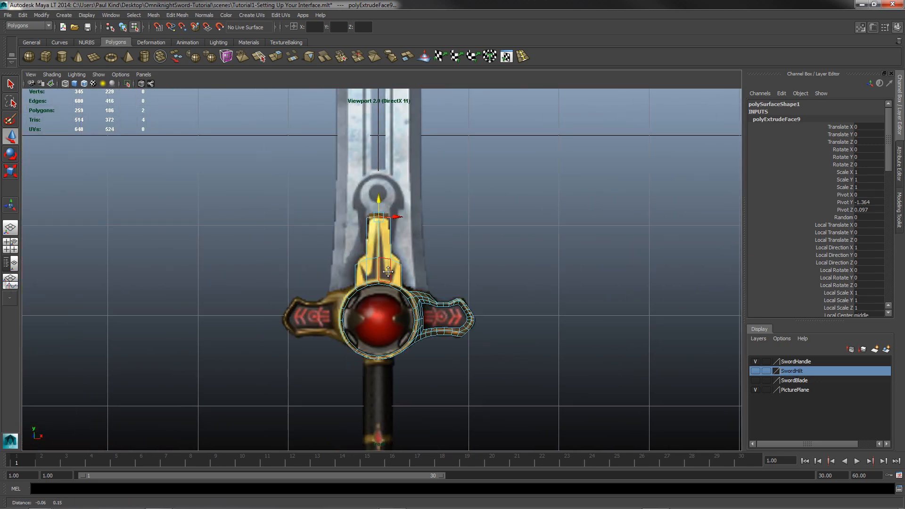
scroll(466, 242, "up", 5)
scroll(415, 237, "up", 3)
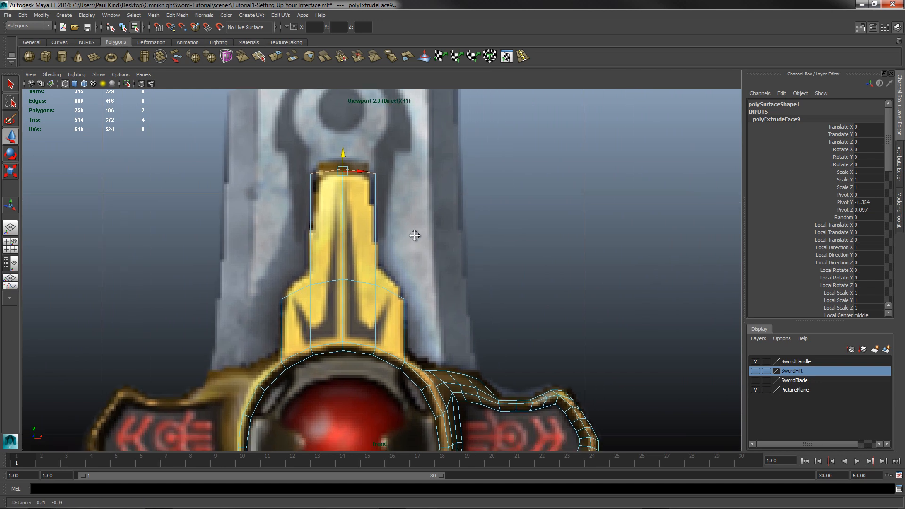
right_click_drag(373, 273, 318, 270)
left_click_drag(265, 277, 299, 311)
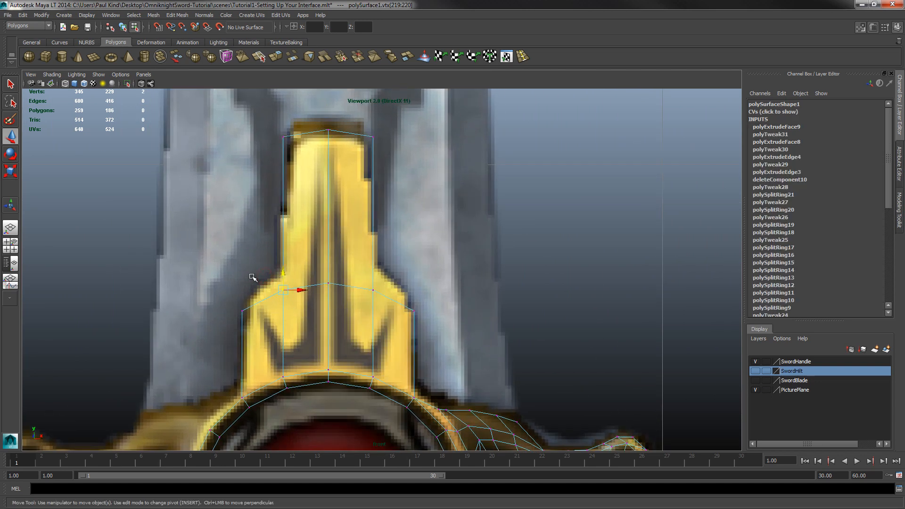
left_click_drag(262, 256, 330, 257)
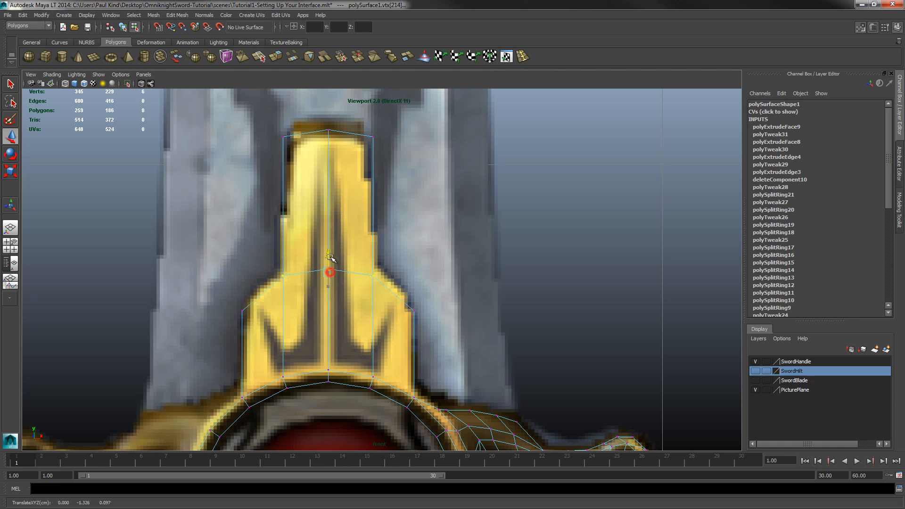
left_click(223, 293)
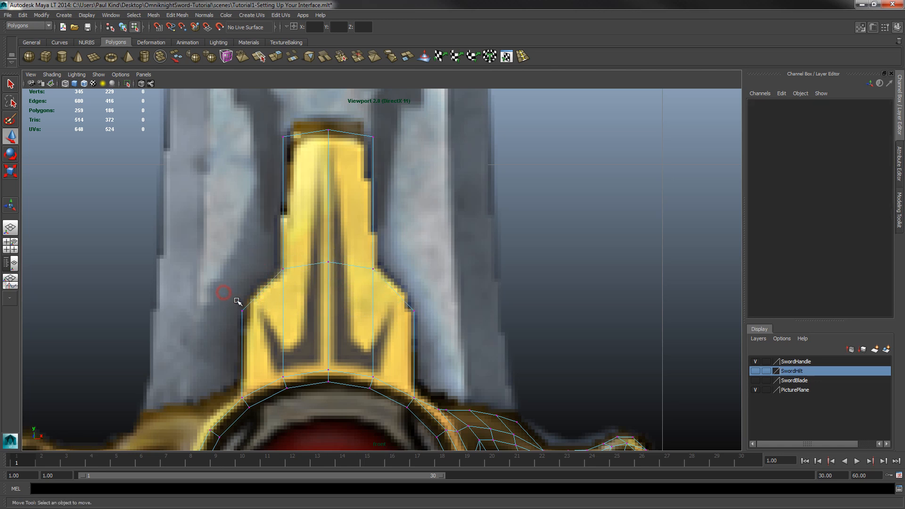
Raise the outer shoulder vertices on both sides of the gold mount's base slightly to follow the reference outline
left_click(415, 310)
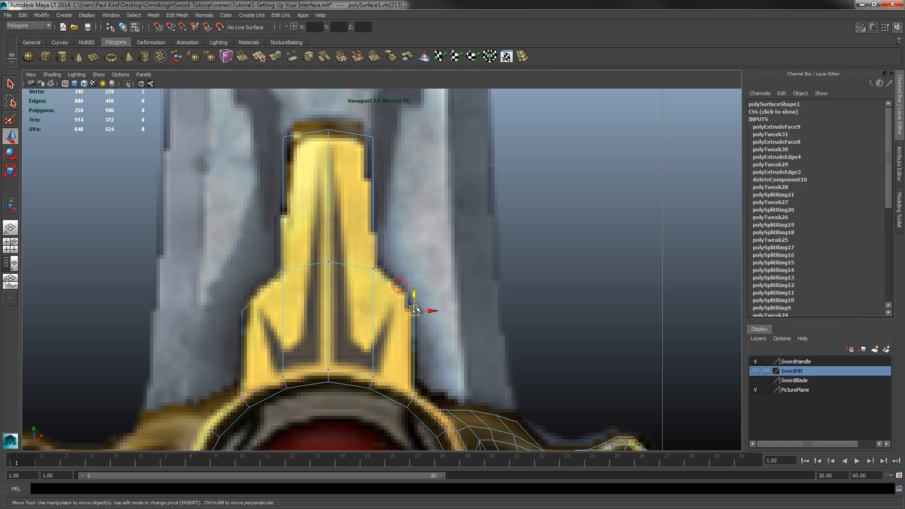
left_click(231, 297, "shift")
left_click_drag(331, 296, 331, 294)
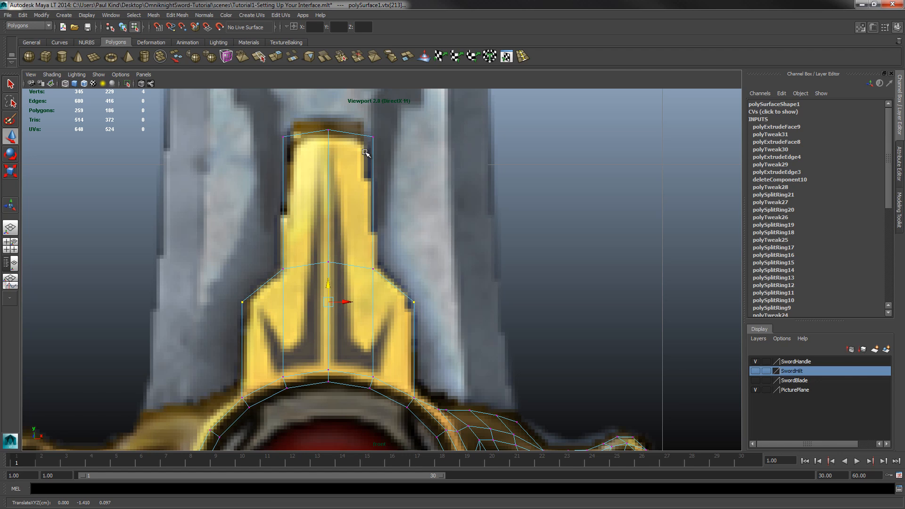
In the side view, pull the front vertices of the gold mount's tip back toward the centre plane to taper it
key("space")
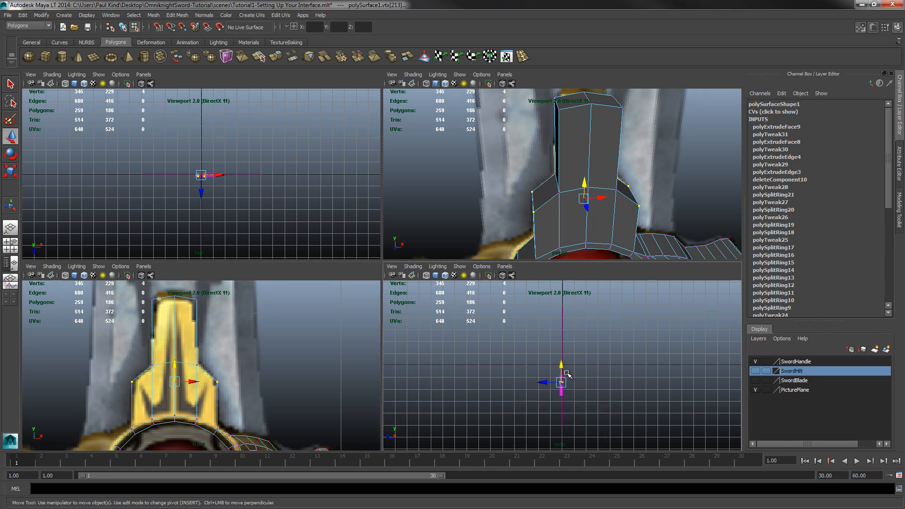
key("space")
scroll(372, 304, "up", 5)
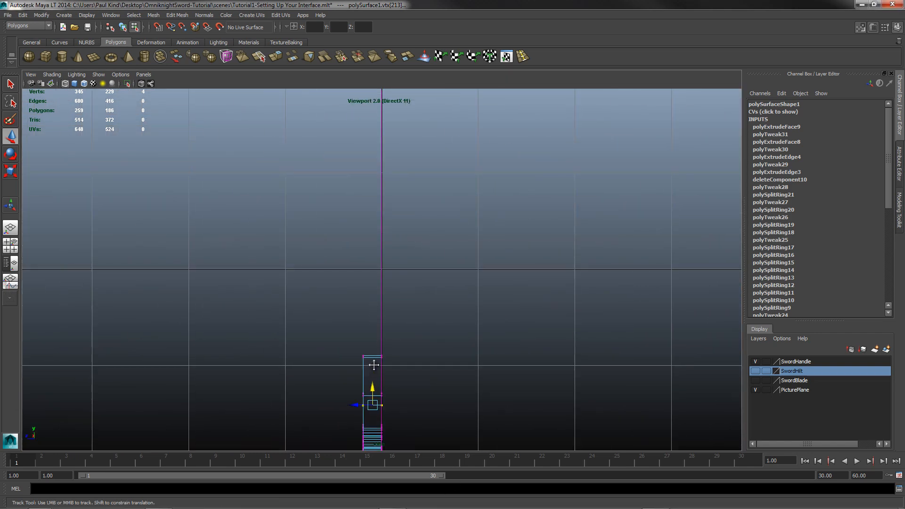
scroll(390, 264, "up", 5)
scroll(394, 286, "up", 2)
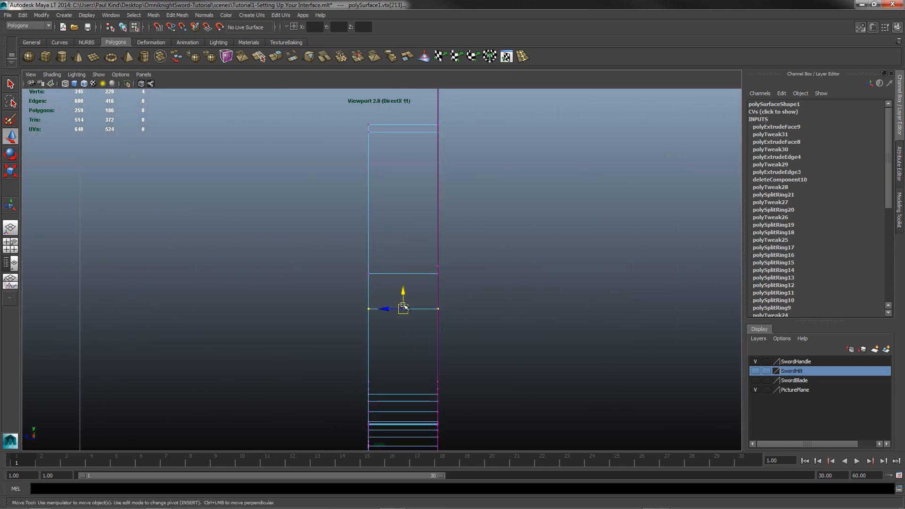
left_click_drag(375, 126, 390, 137)
left_click_drag(410, 112, 411, 125)
Move the front middle-row and shoulder vertices of the gold mount back in the side view so they follow the taper
left_click_drag(340, 228, 404, 288)
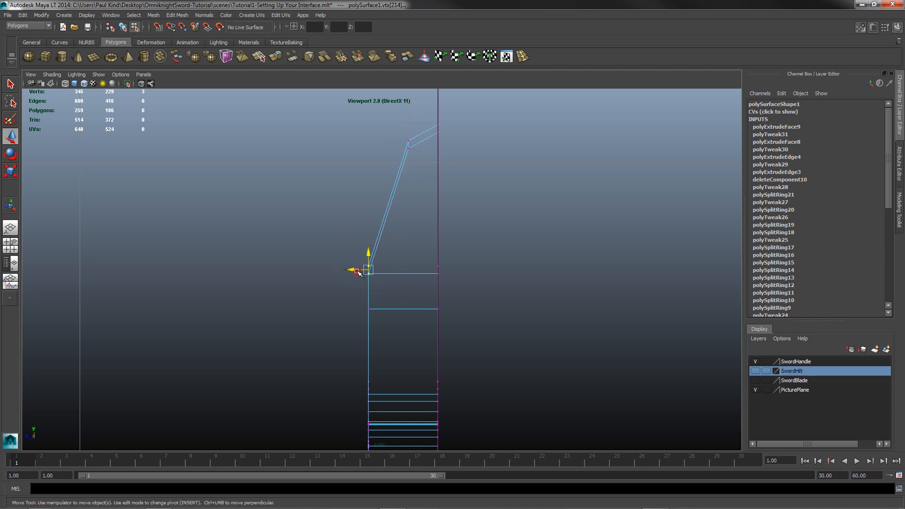
left_click_drag(334, 249, 400, 337)
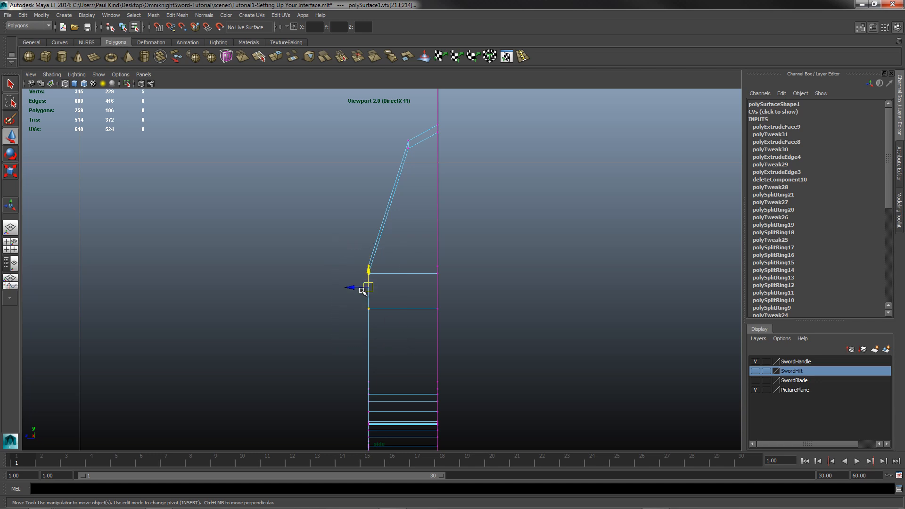
left_click_drag(328, 242, 366, 272)
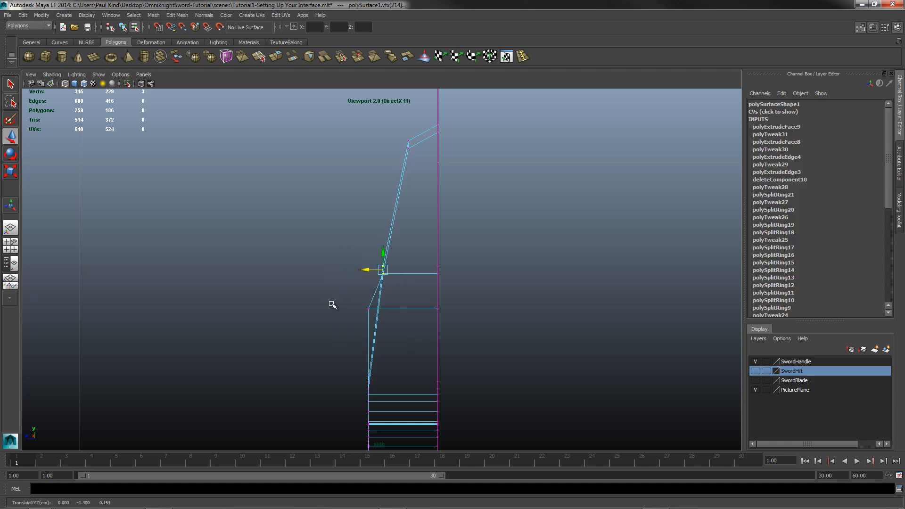
left_click_drag(330, 297, 361, 311)
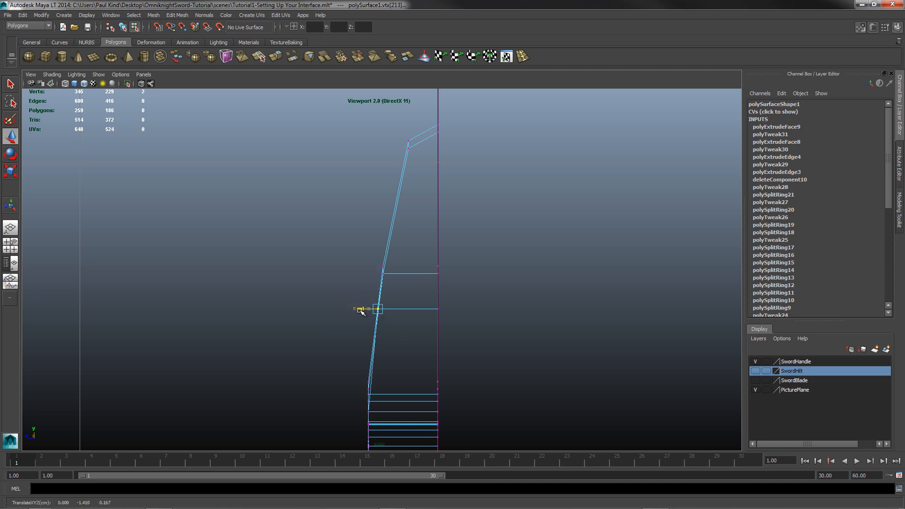
left_click_drag(366, 248, 372, 273)
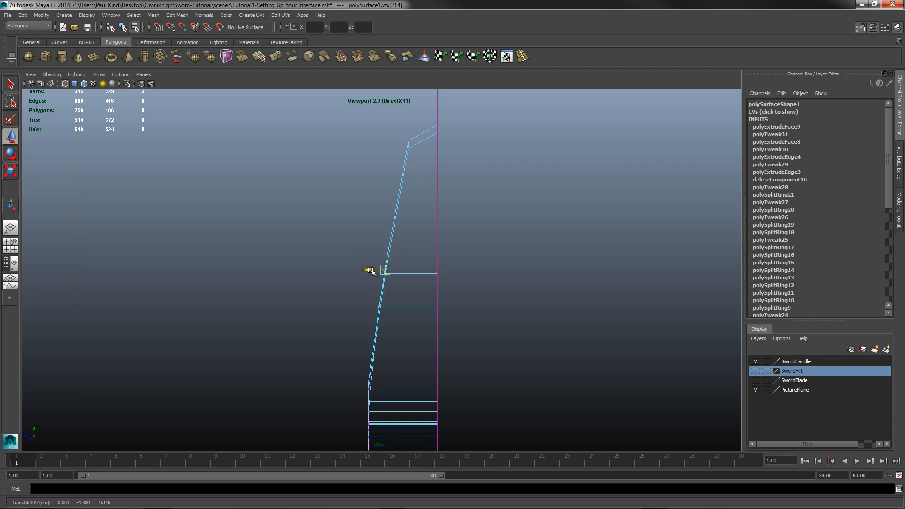
Examine the tapered gold mount against the reference in the front and perspective views
key("space")
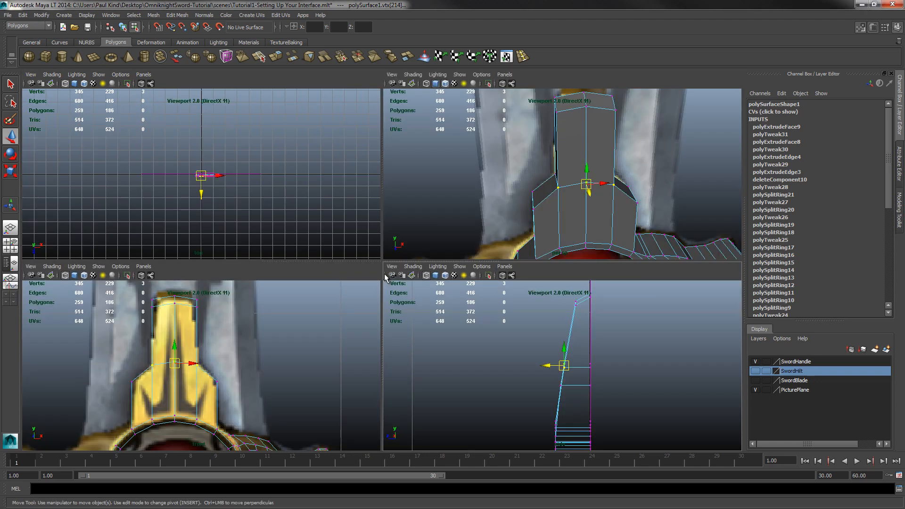
key("space")
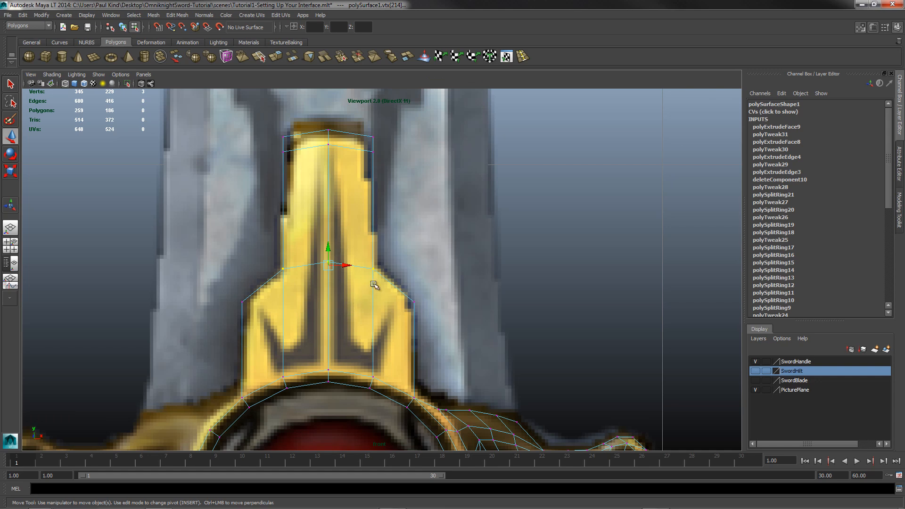
key("space")
key("space")
left_click_drag(551, 300, 529, 296, "alt")
scroll(398, 279, "down", 6)
scroll(417, 305, "up", 2)
scroll(417, 305, "up", 2)
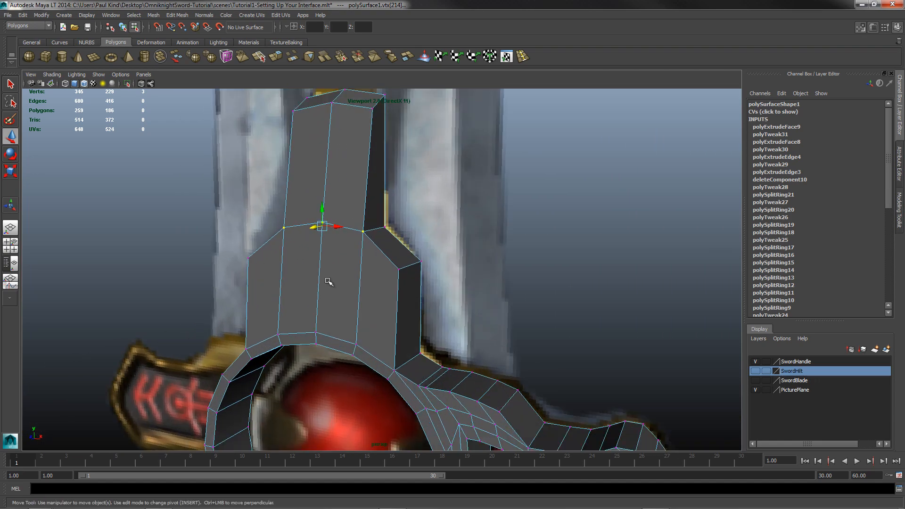
left_click_drag(328, 279, 359, 285, "alt")
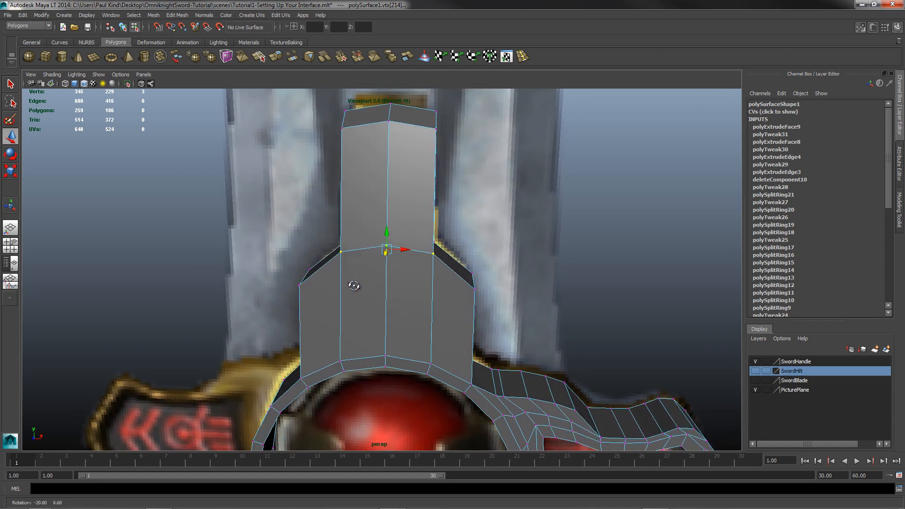
middle_click_drag(398, 187, 385, 267, "alt")
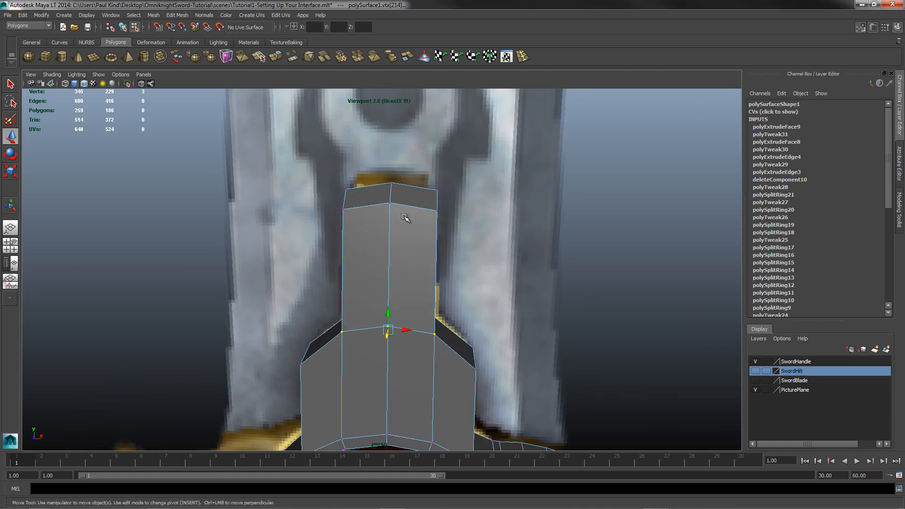
In the front view, raise the tip vertices of the gold mount to meet the top edge of the reference
key("space")
key("space")
scroll(353, 192, "up", 2)
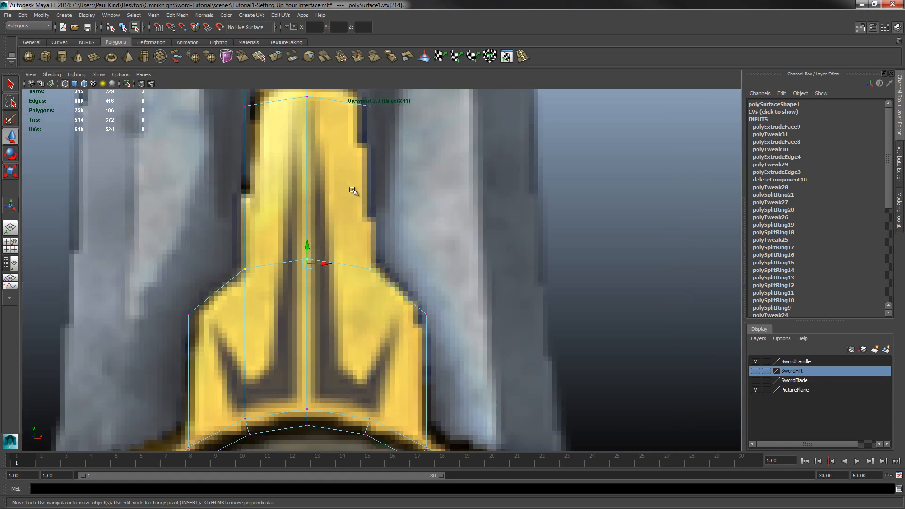
middle_click_drag(331, 220, 354, 390, "alt")
scroll(312, 241, "up", 2)
left_click_drag(216, 203, 407, 307)
middle_click_drag(310, 240, 312, 227)
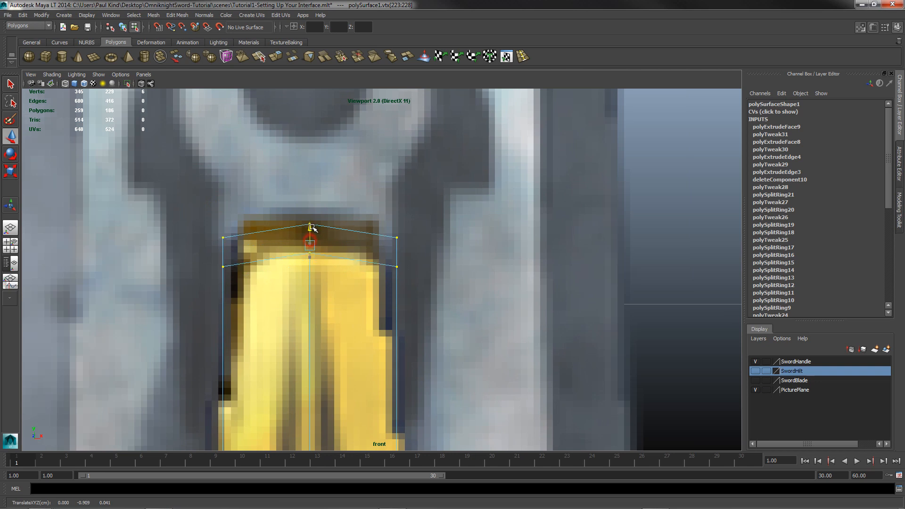
left_click(370, 199)
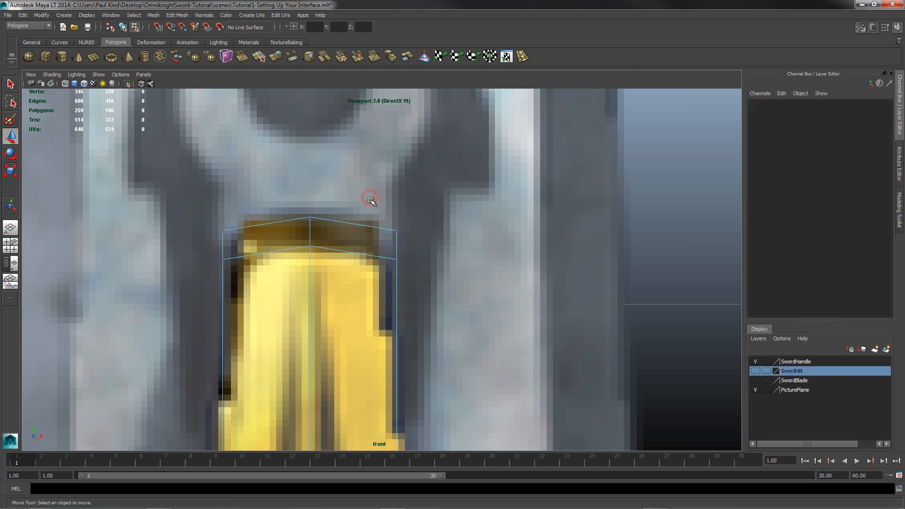
Scale the gold mount's tip vertices narrower along the horizontal axis to match the reference outline
left_click_drag(195, 174, 469, 313)
left_click(8, 168)
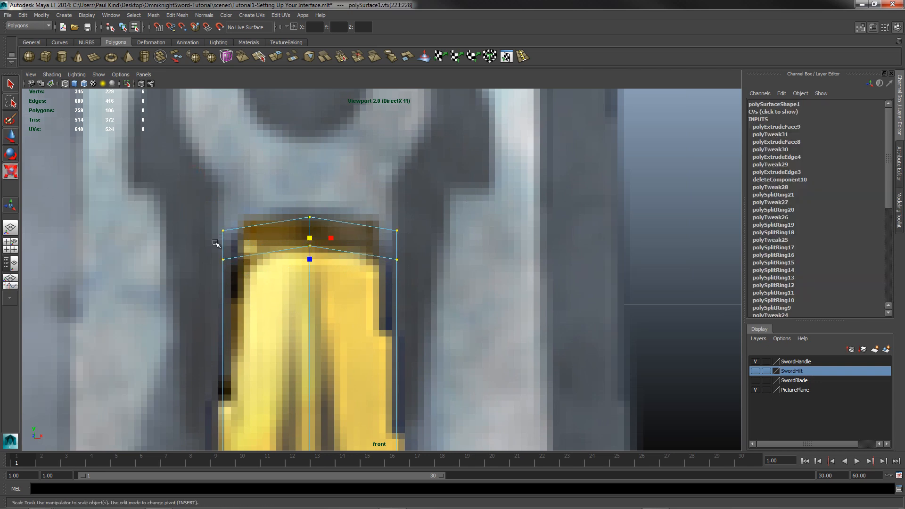
left_click_drag(335, 239, 328, 241)
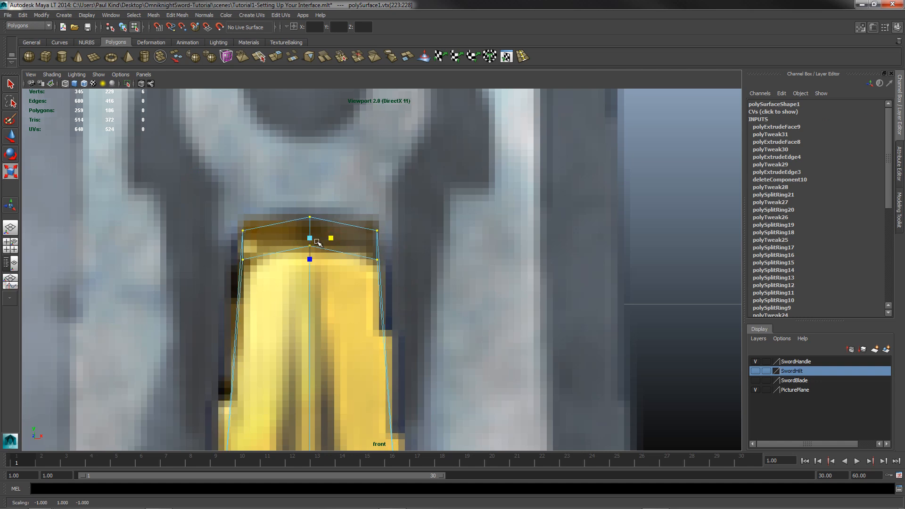
key("space")
key("space")
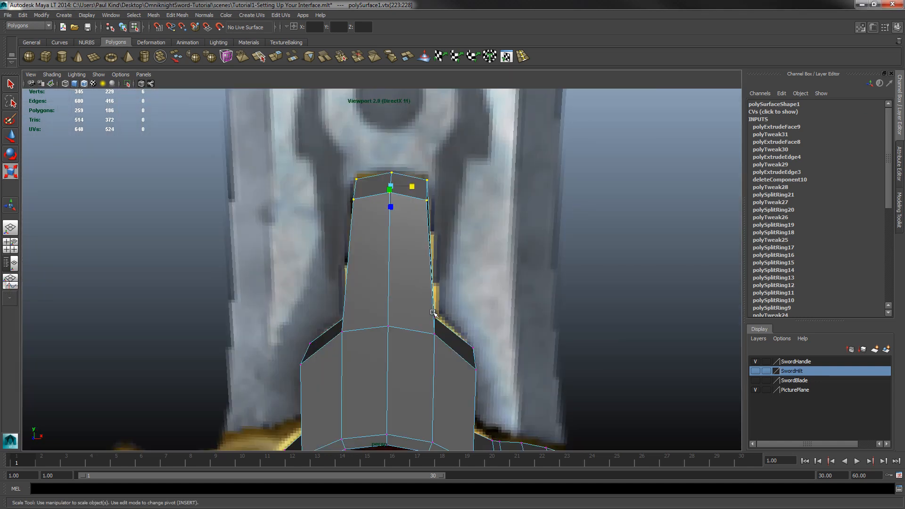
left_click_drag(478, 339, 513, 316, "alt")
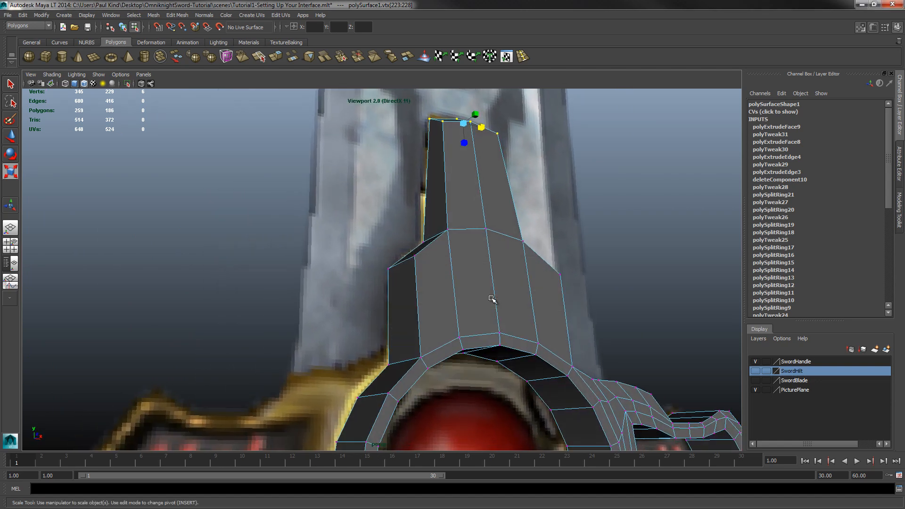
Delete all hilt faces on the half without the modelled crossguard arm, leaving one half of the ring and gold mount
key("space")
key("space")
key("space")
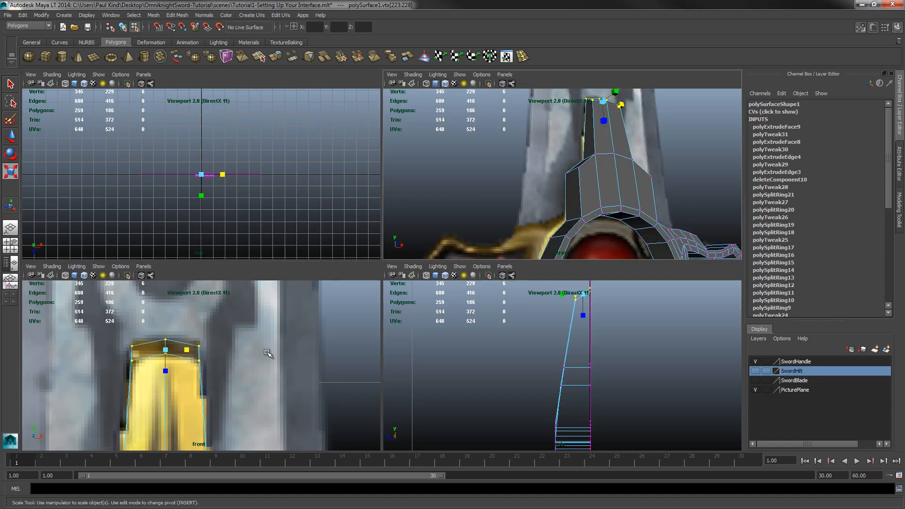
key("space")
scroll(313, 309, "down", 4)
scroll(325, 306, "up", 8)
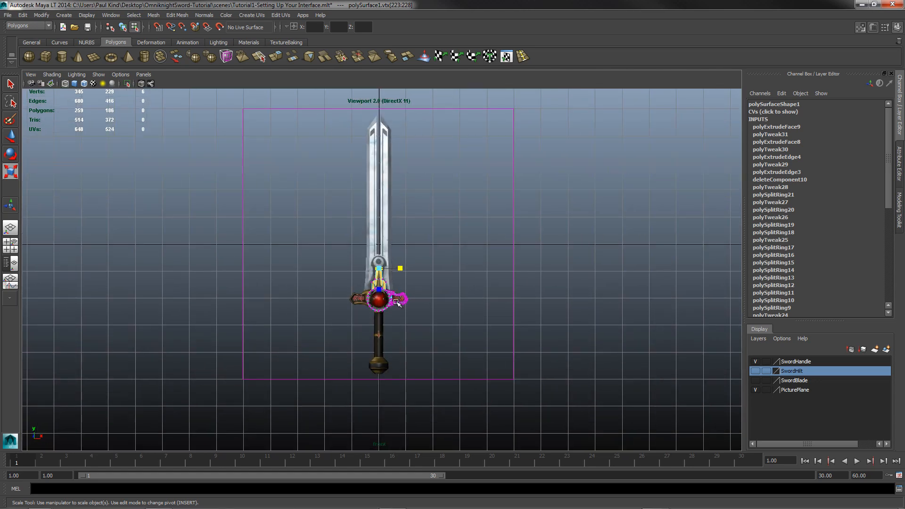
middle_click_drag(397, 342, 389, 242, "alt")
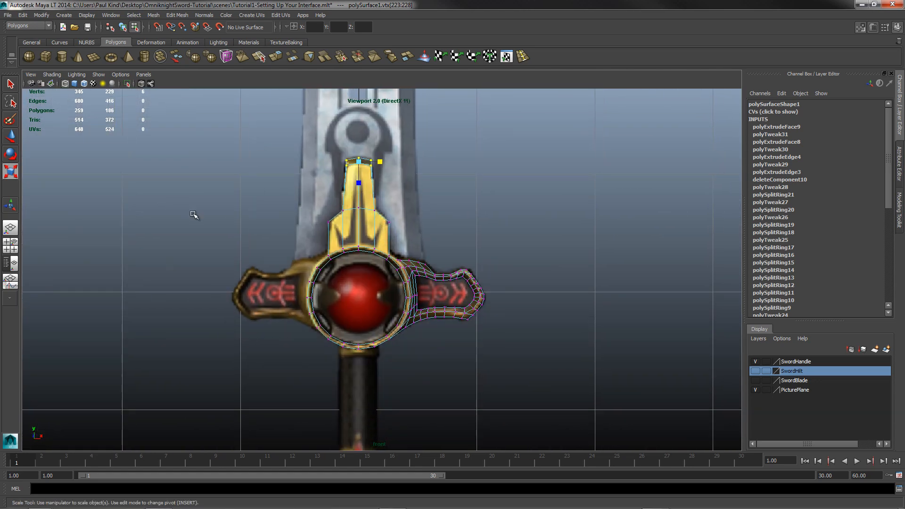
right_click(364, 221)
right_click(358, 220)
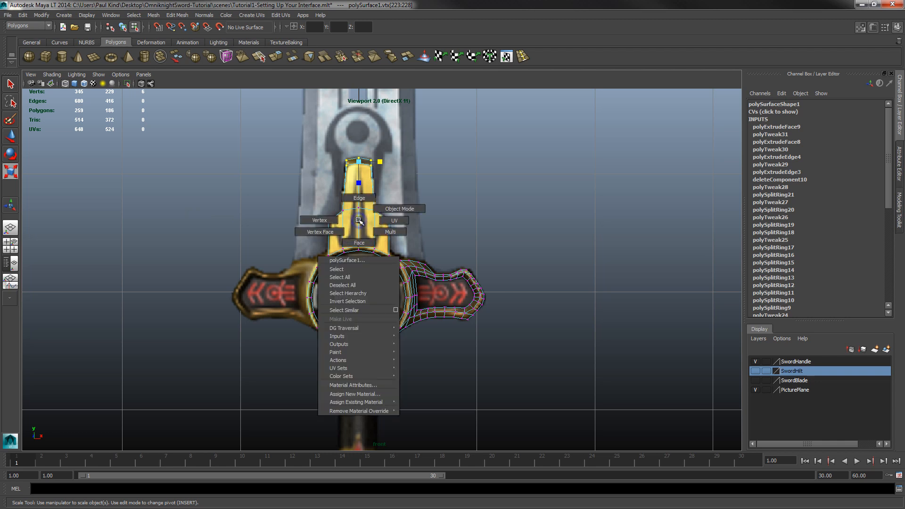
left_click(358, 243)
left_click_drag(278, 136, 352, 433)
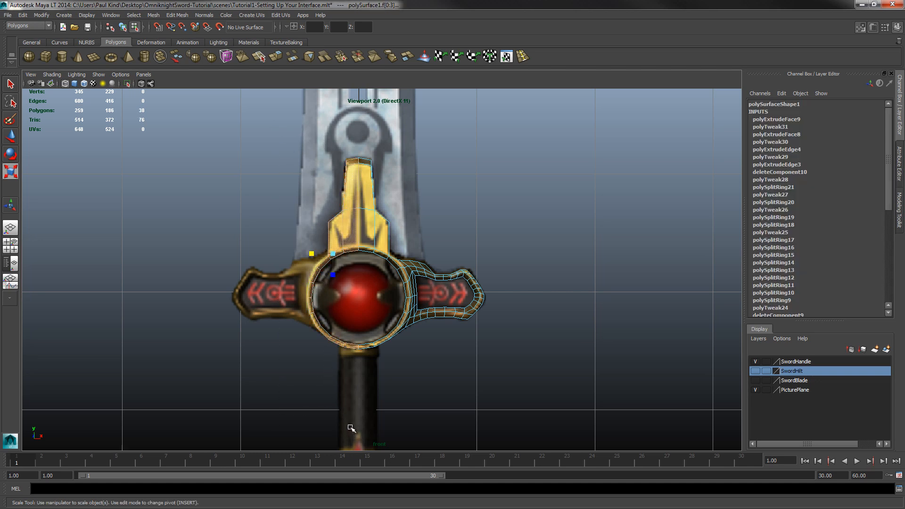
key("Delete")
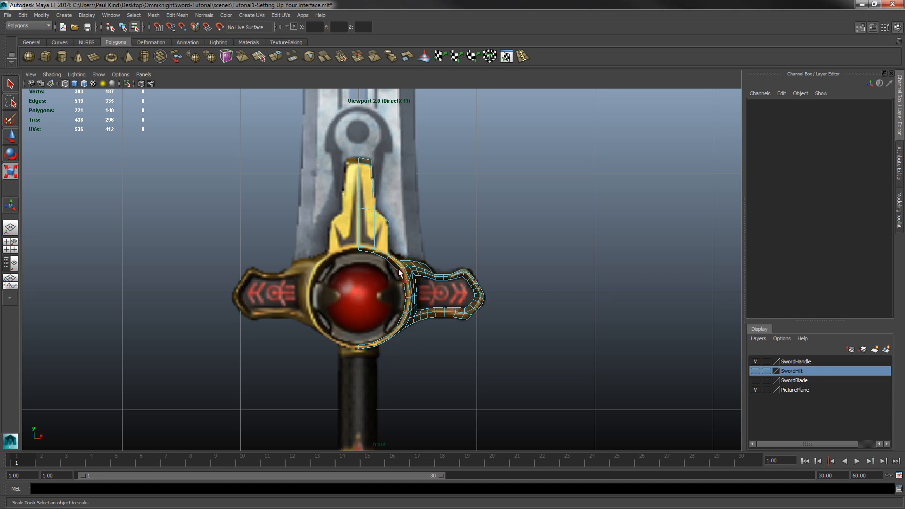
Delete the three back faces of the remaining gold mount half
key("space")
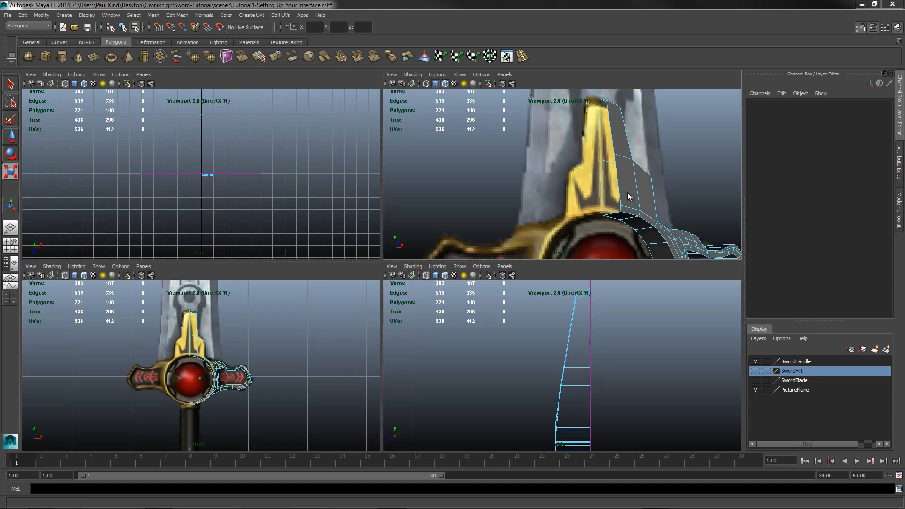
key("space")
key("space")
key("space")
key("r")
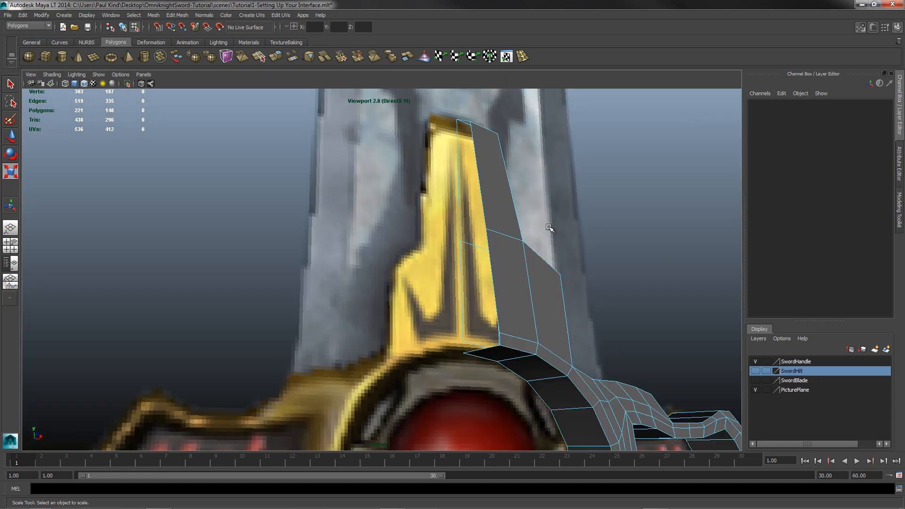
scroll(519, 269, "down", 10)
left_click_drag(490, 250, 471, 298, "alt")
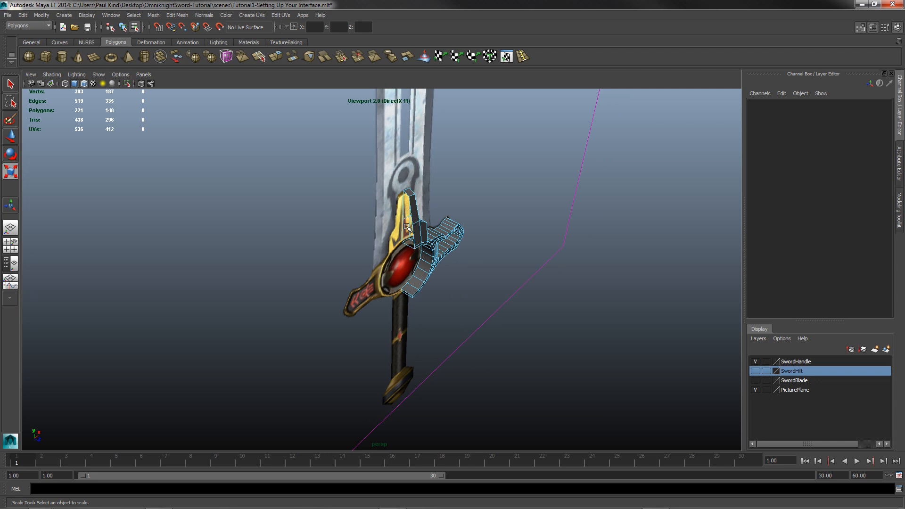
left_click_drag(342, 242, 463, 237, "alt")
scroll(384, 212, "up", 5)
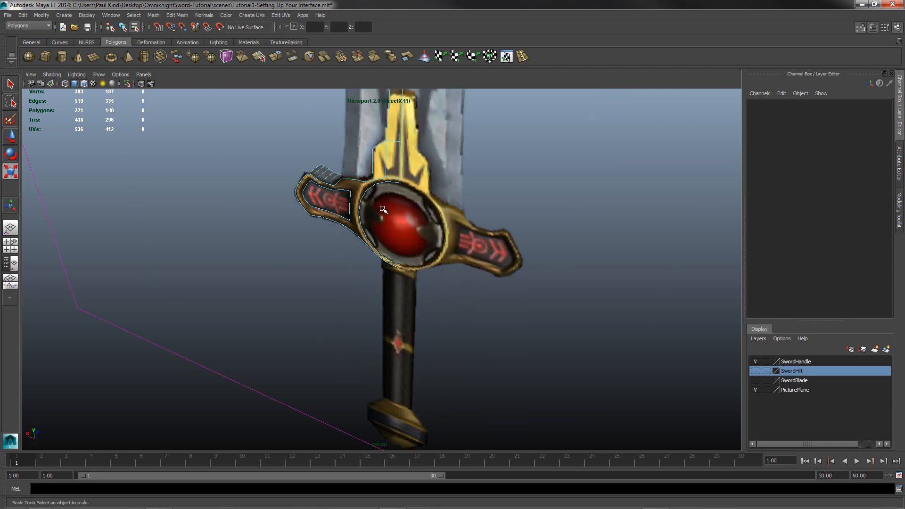
left_click_drag(429, 172, 386, 243, "alt")
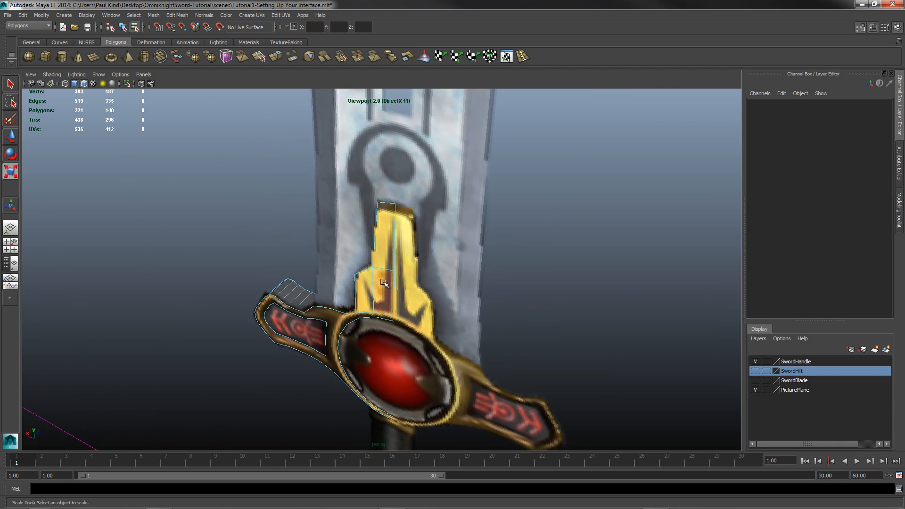
left_click(384, 245)
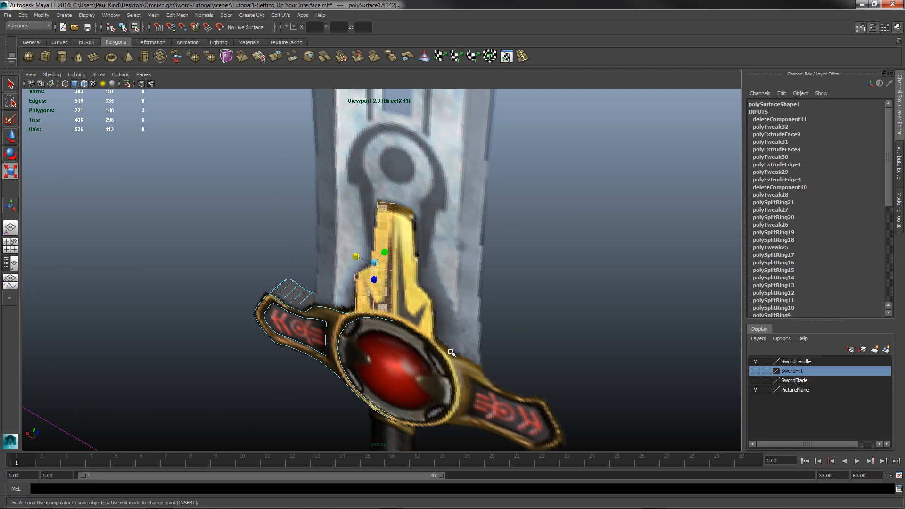
key("Delete")
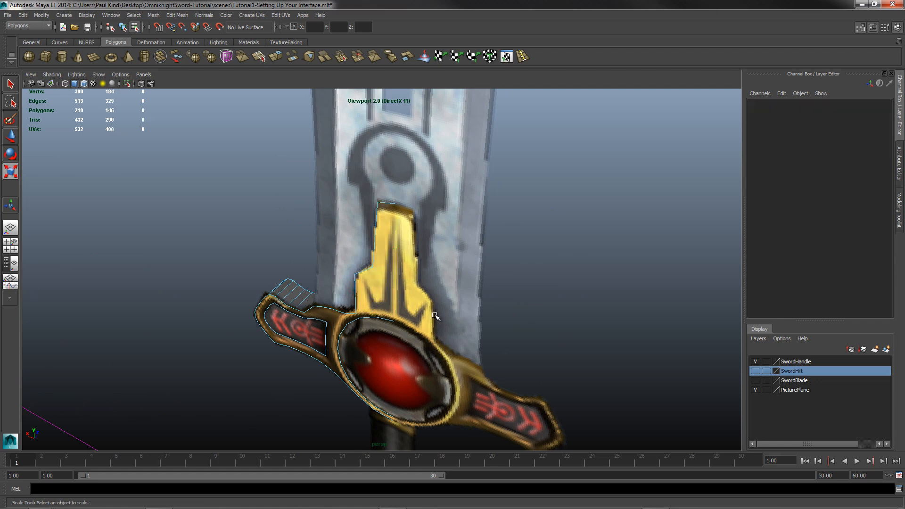
Hide the PicturePlane layer and view the half hilt from the front in perspective
key("space")
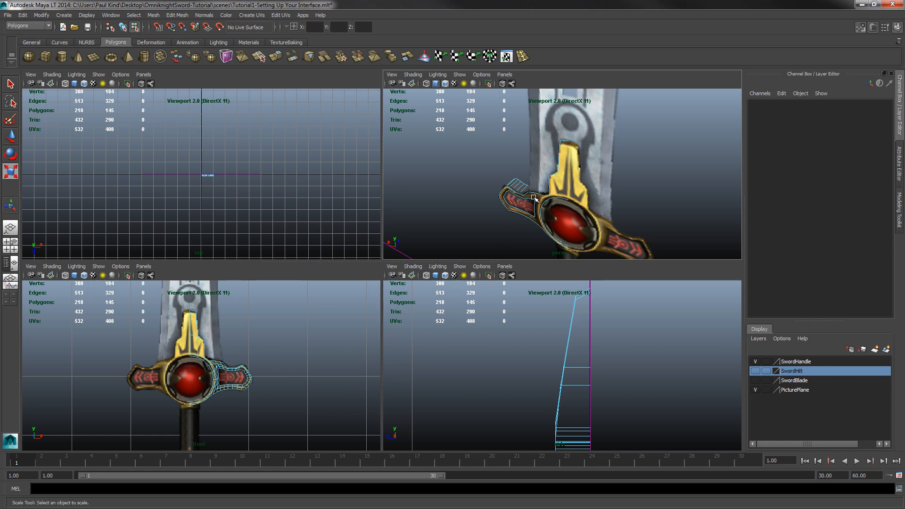
key("space")
left_click_drag(535, 202, 363, 288, "alt")
left_click(756, 390)
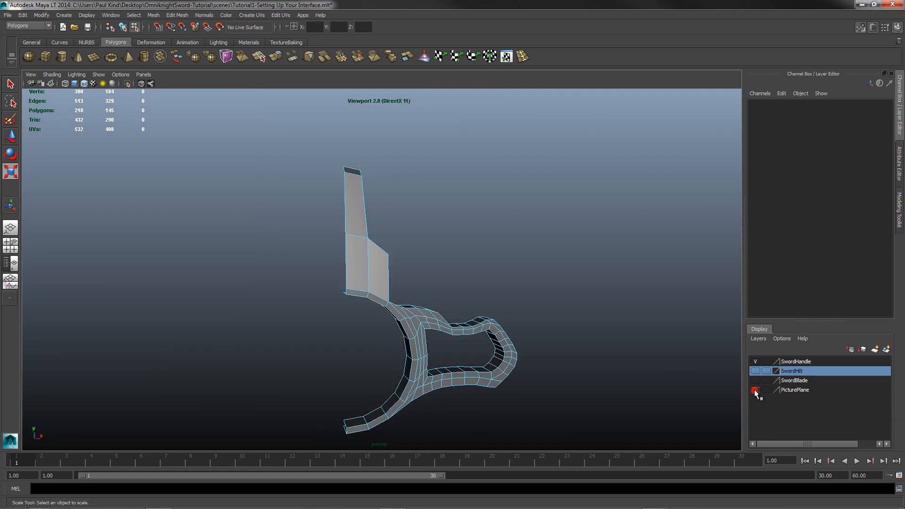
Mirror the half hilt across X as an instance using Duplicate Special with scale -1, 1, 1 and one copy
mouse_move(566, 330)
left_mouse_down("alt")
mouse_move(491, 374)
mouse_move(449, 330)
mouse_move(414, 323)
mouse_move(423, 302)
mouse_move(337, 299)
mouse_move(334, 289)
mouse_move(368, 290)
mouse_move(338, 300)
mouse_move(396, 324)
mouse_move(528, 344)
mouse_move(562, 323)
mouse_move(436, 315)
mouse_move(552, 317)
mouse_move(527, 323)
mouse_move(577, 340)
mouse_move(566, 337)
mouse_move(570, 318)
left_mouse_up("alt")
left_click(213, 224)
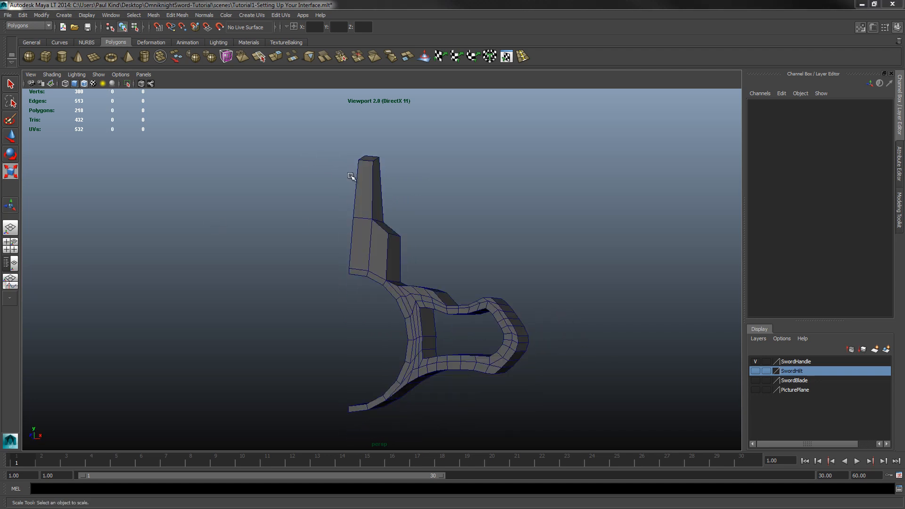
left_click_drag(289, 128, 575, 436)
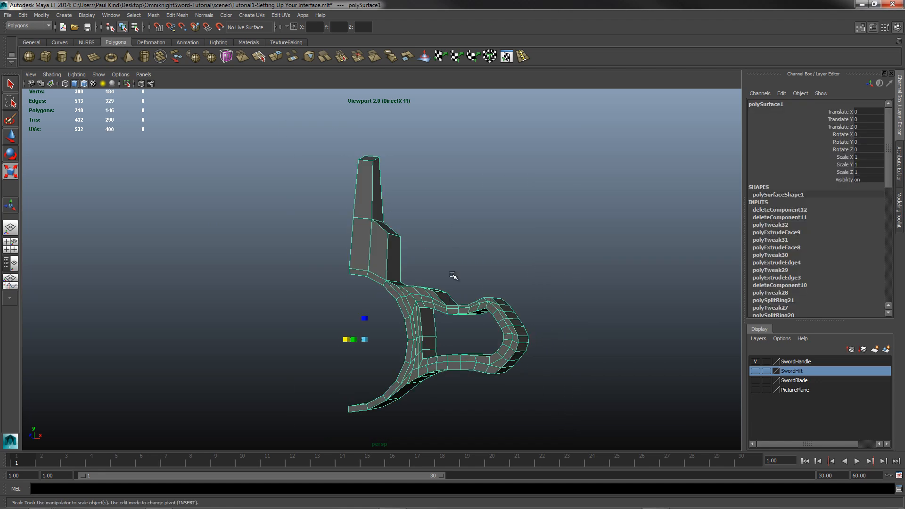
left_click(23, 15)
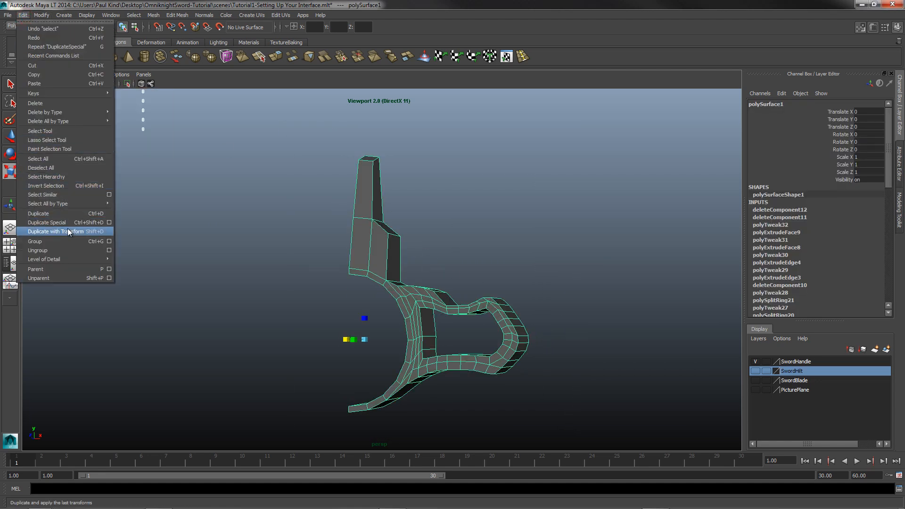
left_click(110, 223)
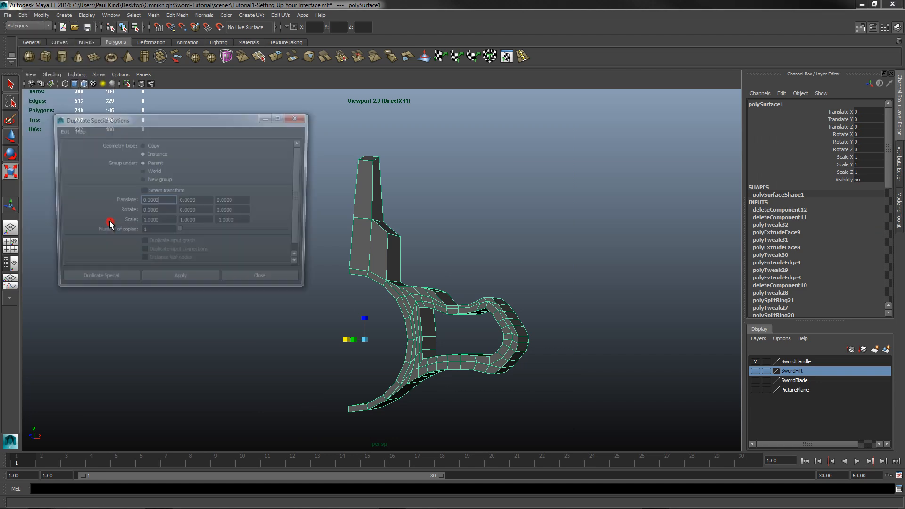
double_click(165, 222)
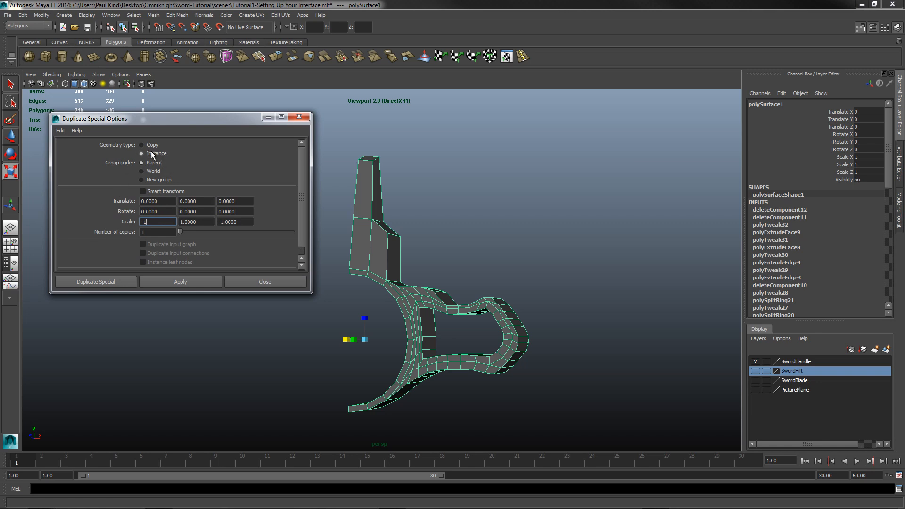
double_click(242, 223)
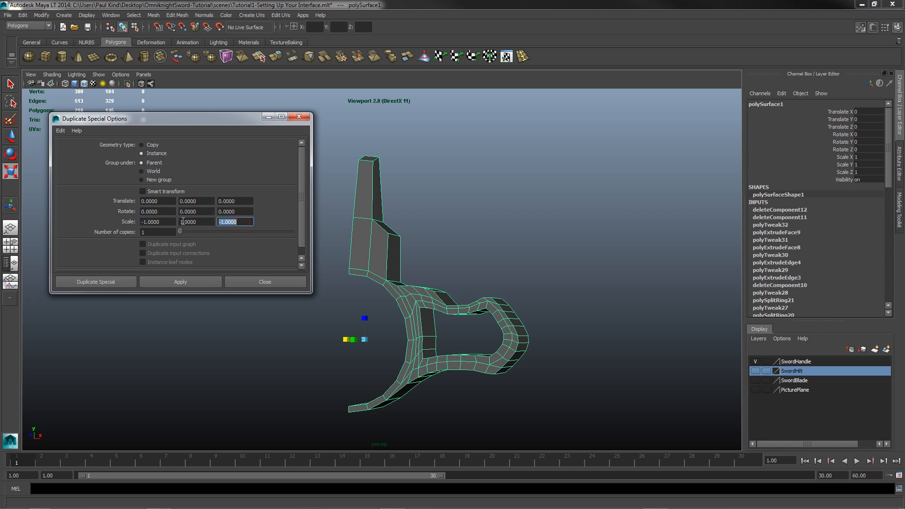
type("1")
key("Tab")
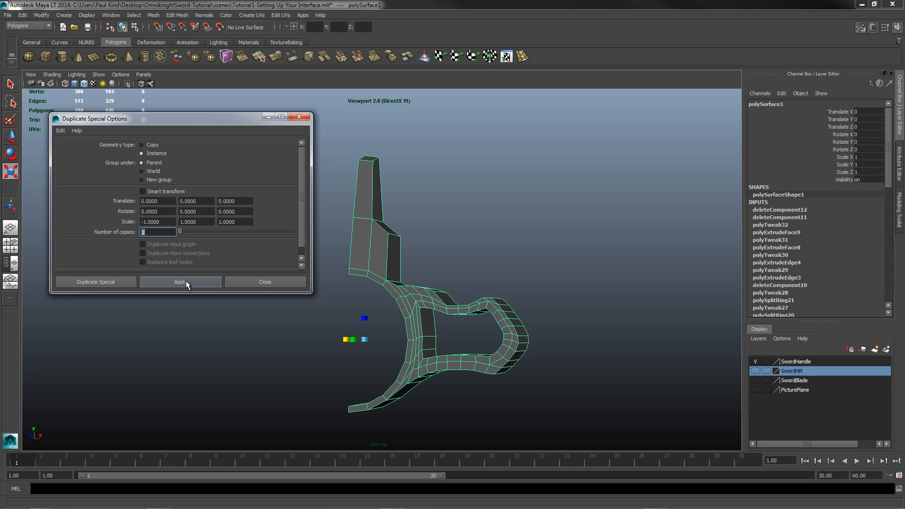
left_click(180, 281)
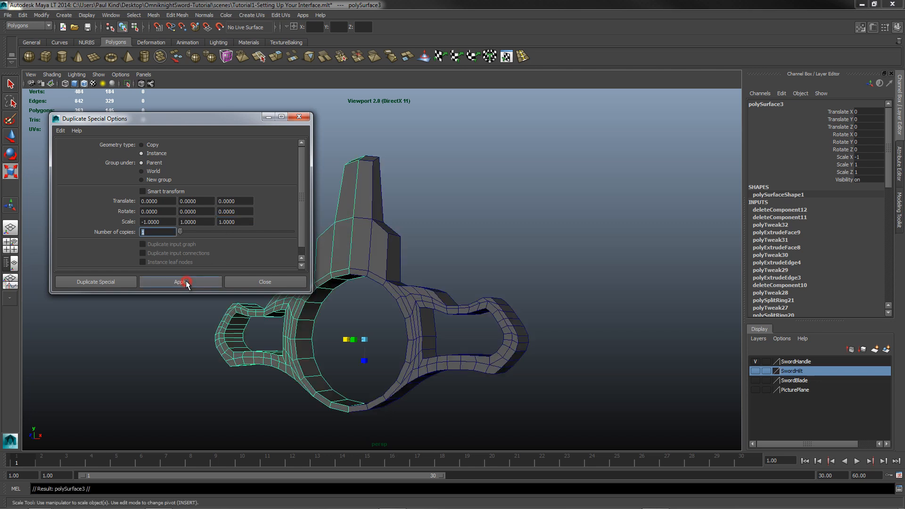
left_click(253, 284)
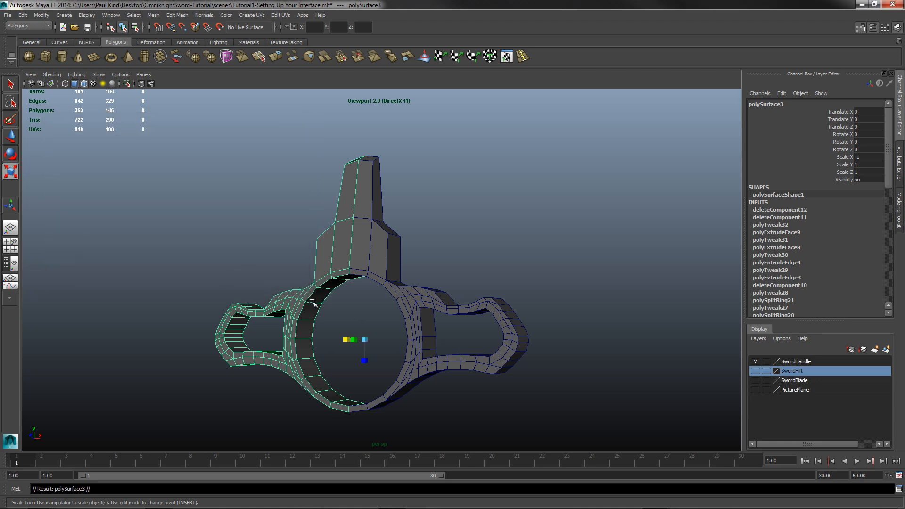
Mirror both hilt halves front to back as instances using Duplicate Special with scale 1, -1, 1, and clear the selection
left_click_drag(312, 302, 279, 323, "alt")
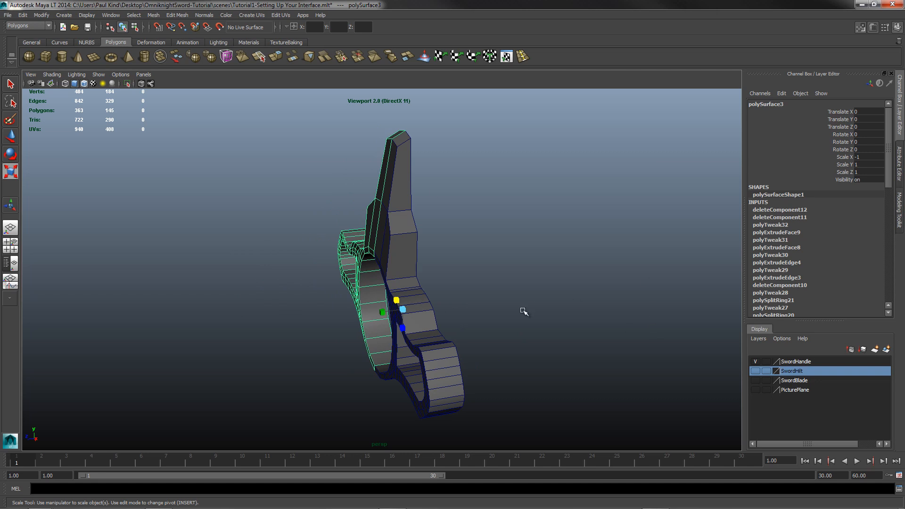
left_click(405, 250, "shift")
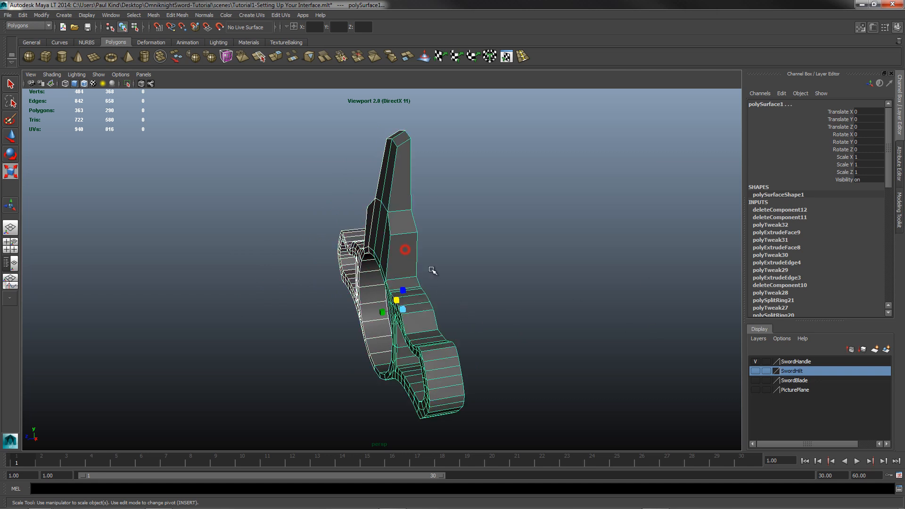
left_click(23, 15)
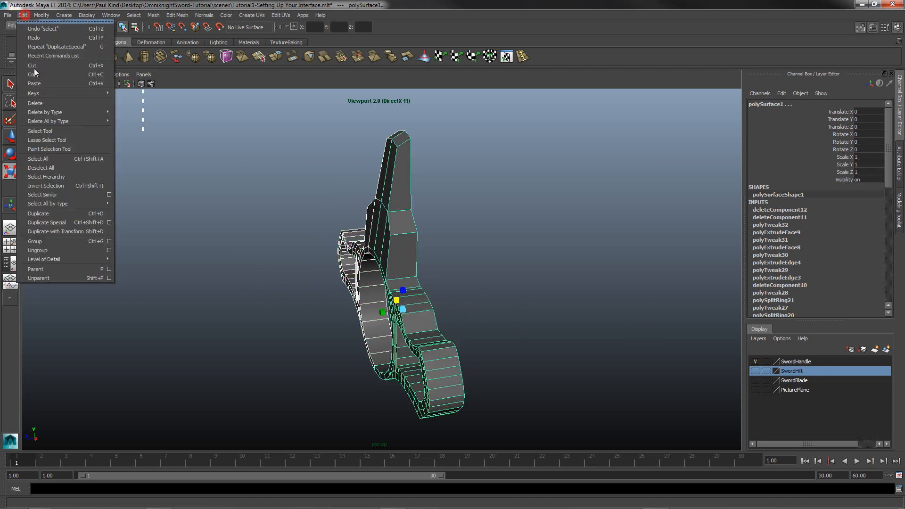
left_click(110, 222)
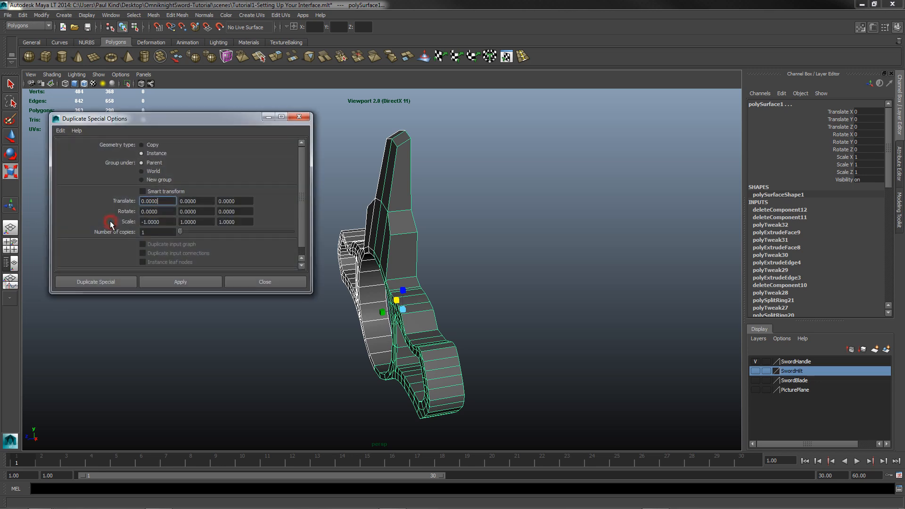
left_click(169, 222)
type("1")
key("Tab")
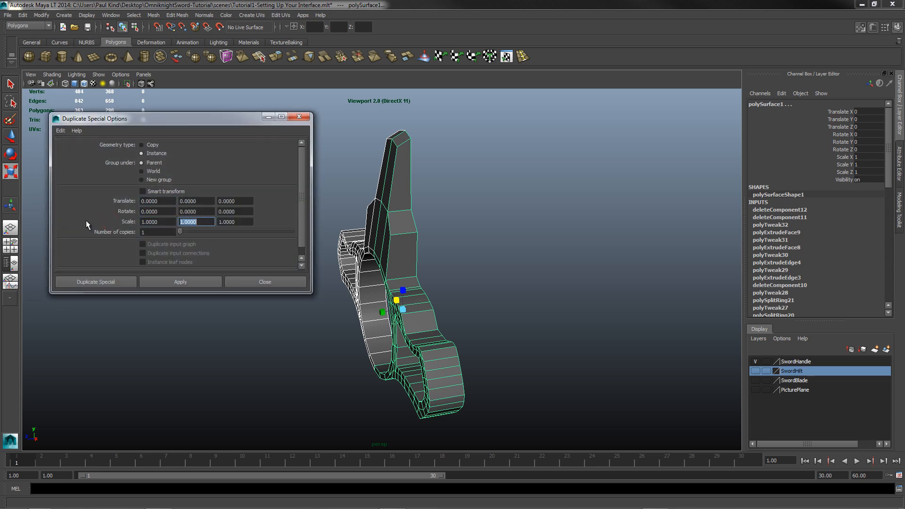
type("-1")
key("Tab")
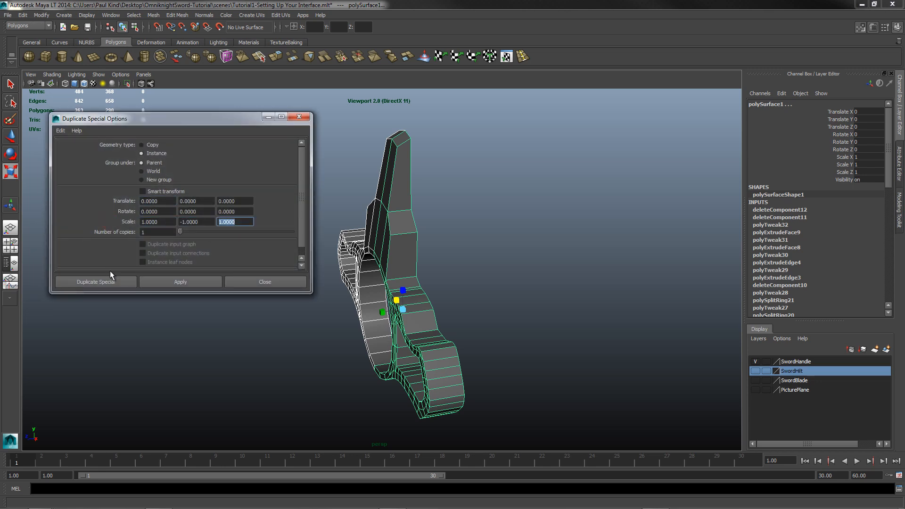
left_click(200, 281)
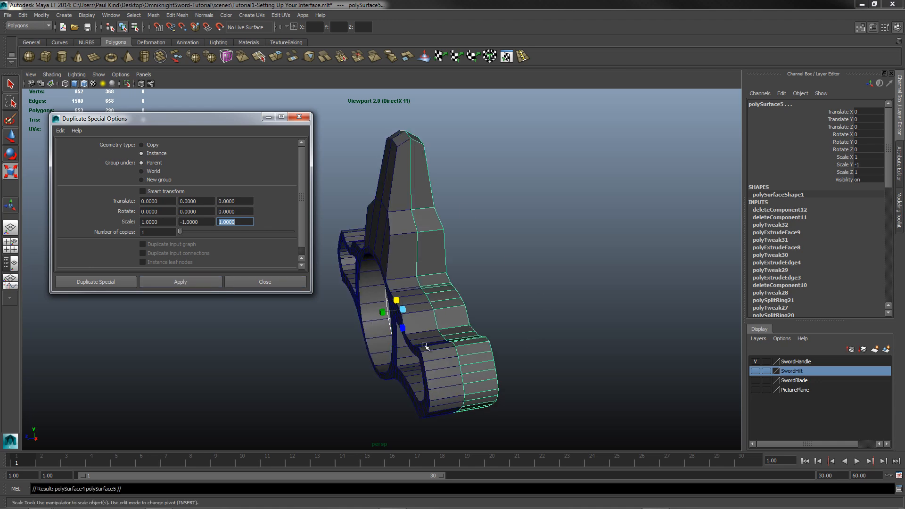
left_click(289, 283)
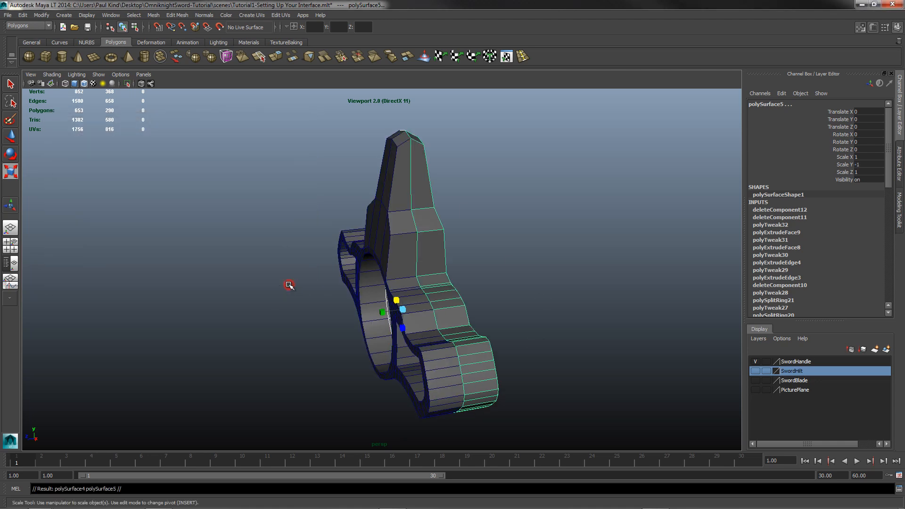
left_click_drag(319, 303, 405, 310, "alt")
left_click(449, 372)
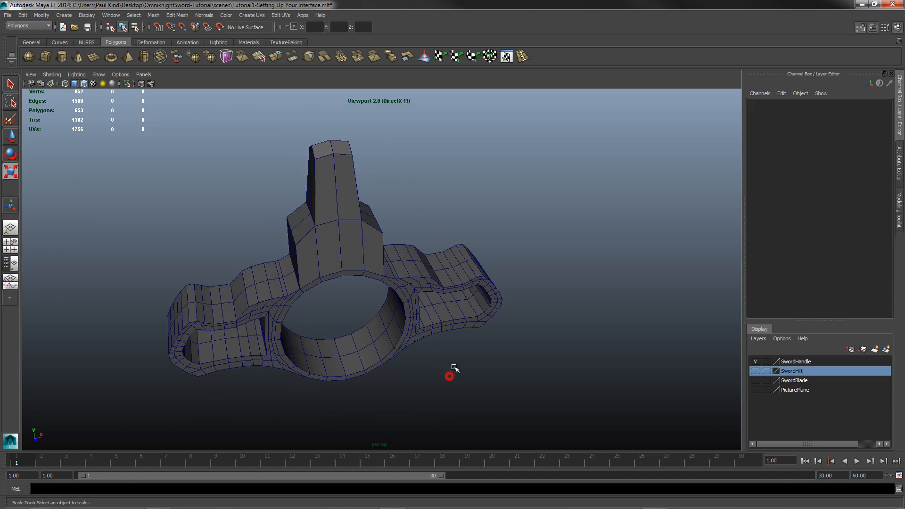
left_click_drag(448, 372, 489, 311, "alt")
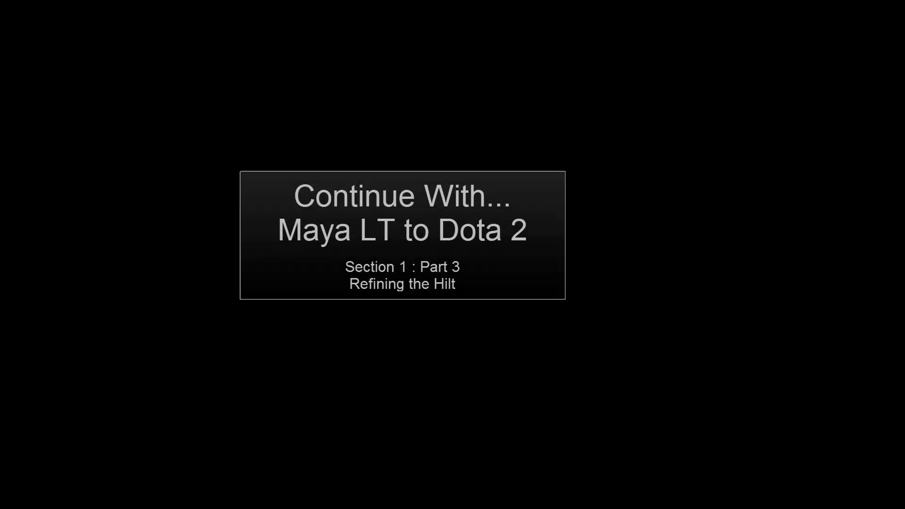